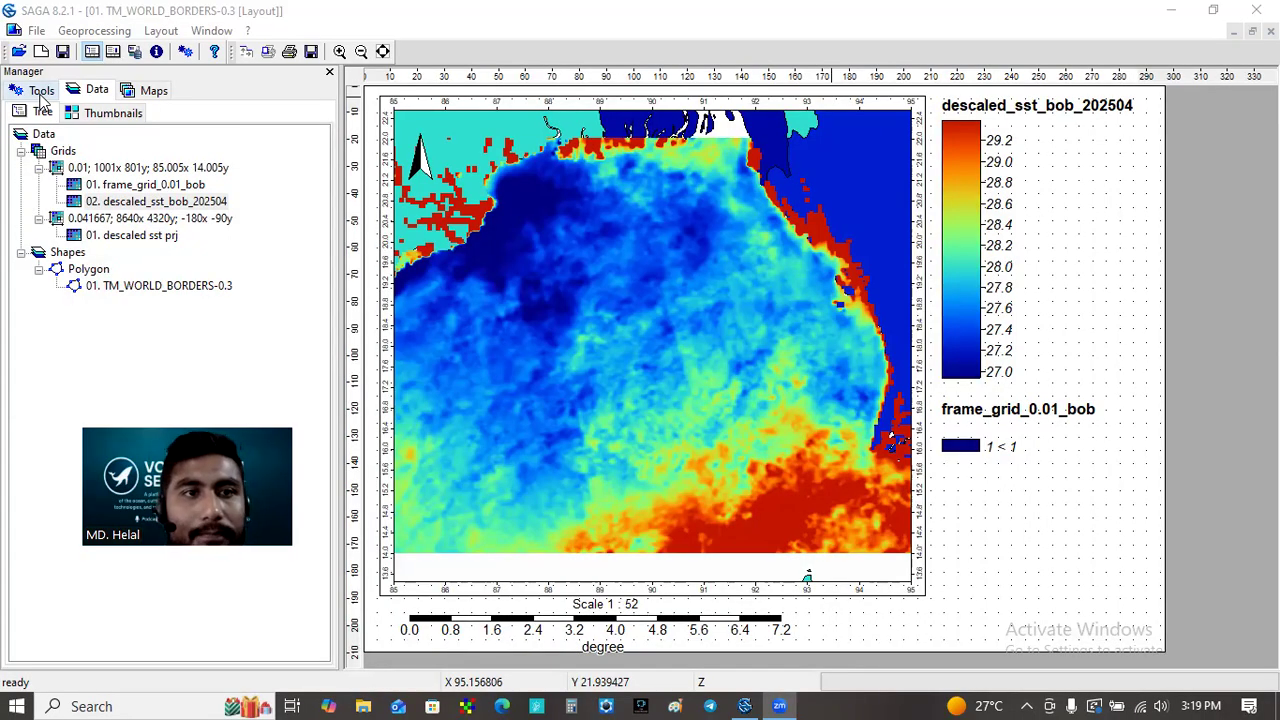
# Step: Open the Import Raster tool from the GDAL/OGR import and export tools
pyautogui.click(41, 93)
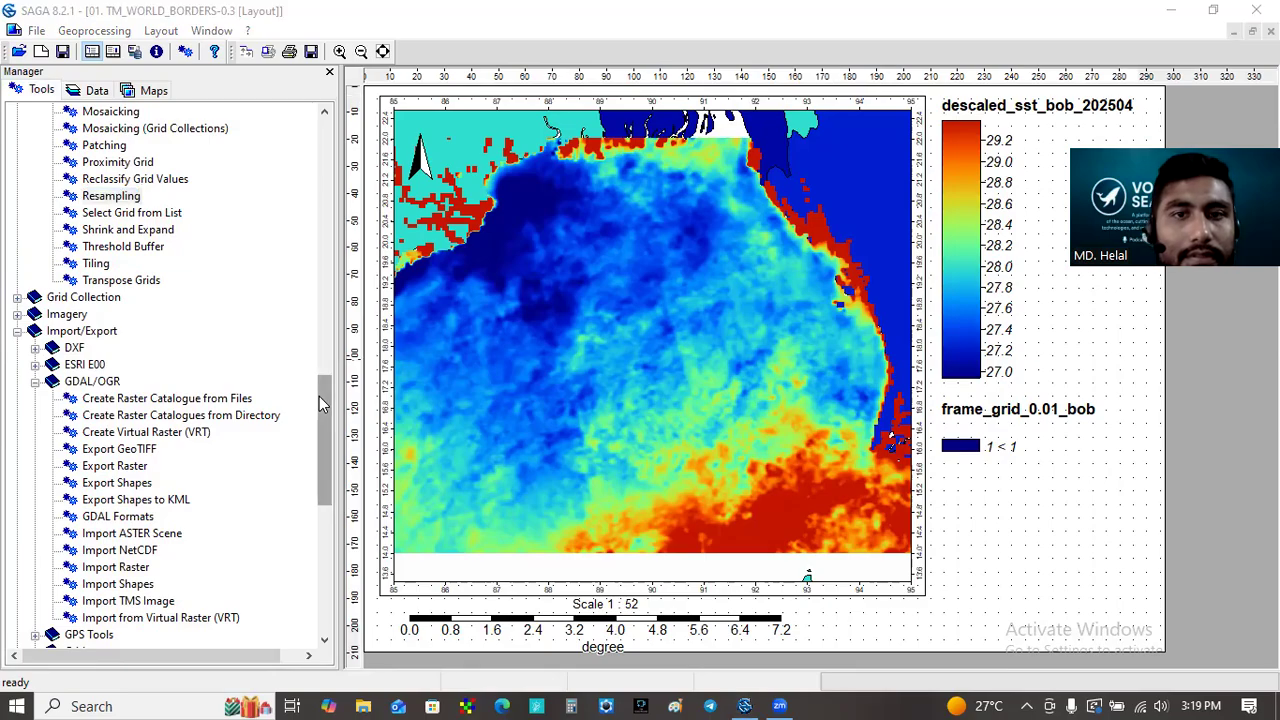
pyautogui.scroll(-5, 322, 404)
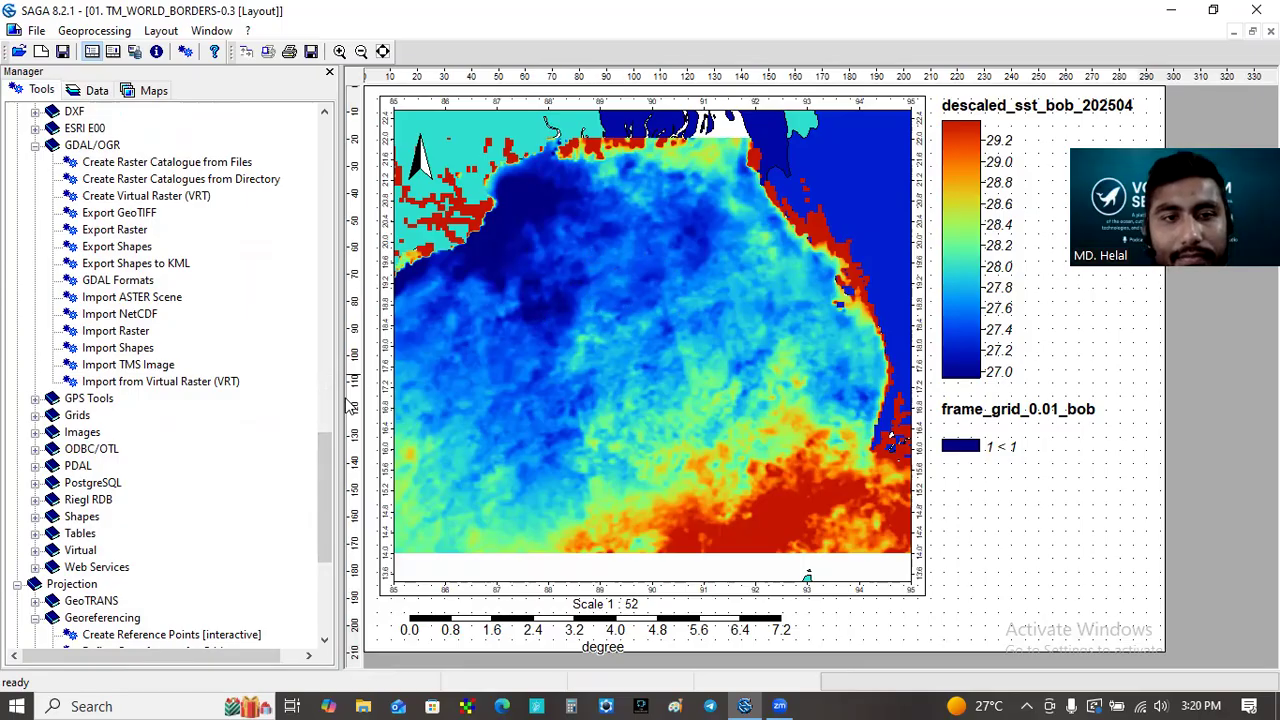
pyautogui.moveTo(324, 464)
pyautogui.mouseDown()
pyautogui.moveTo(320, 549)
pyautogui.moveTo(318, 480)
pyautogui.mouseUp()
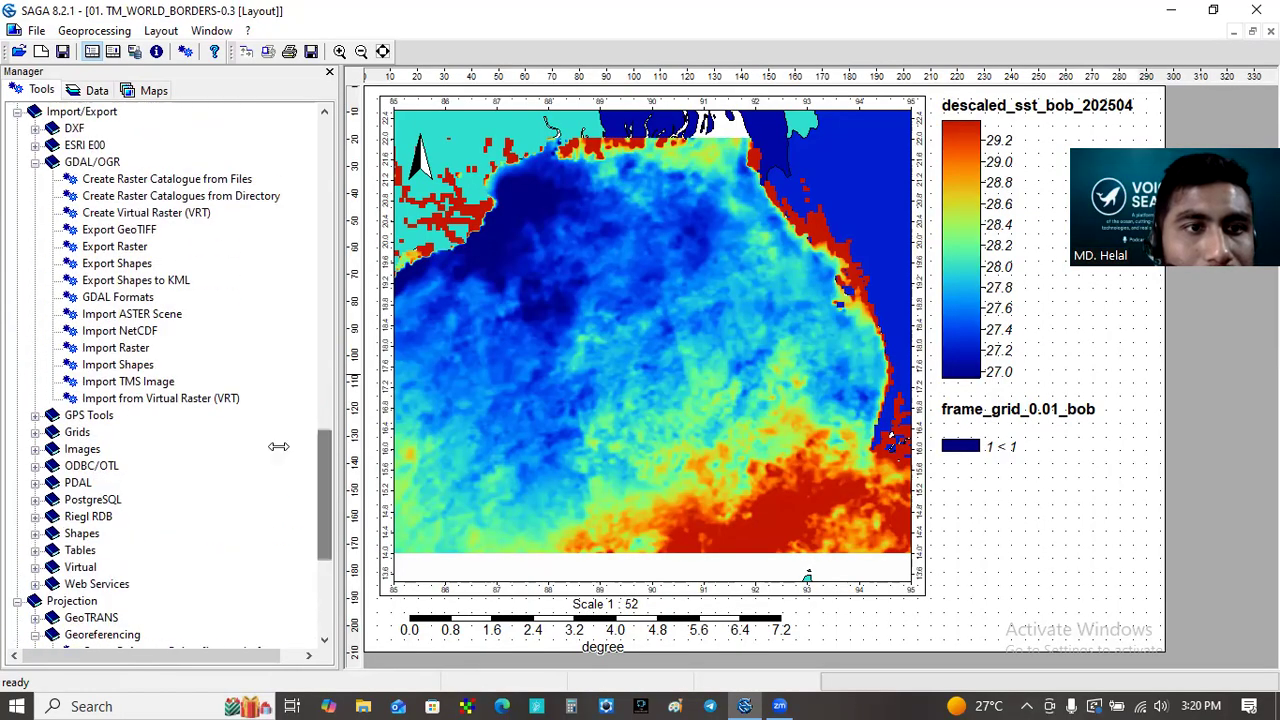
pyautogui.click(115, 347)
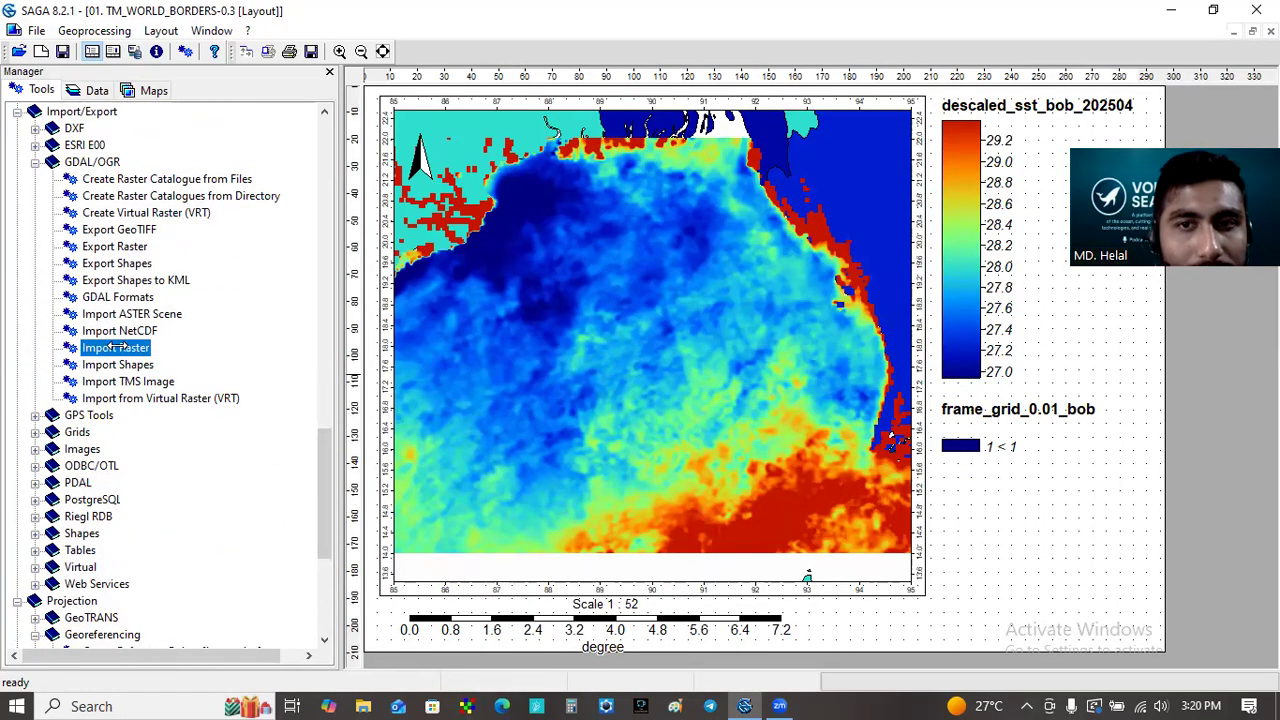
pyautogui.doubleClick(115, 347)
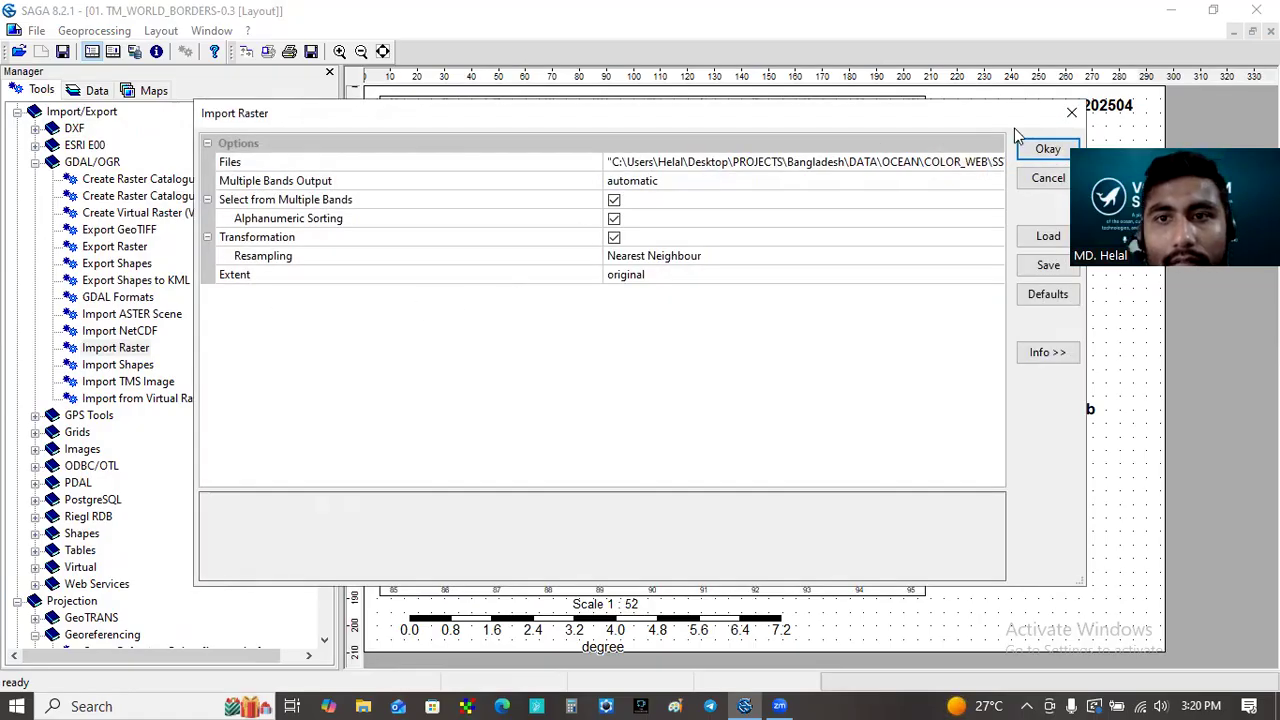
# Step: Browse for the raster input file in the Desktop folder PROJECTS, Bangladesh, DATA
pyautogui.click(960, 162)
pyautogui.click(994, 162)
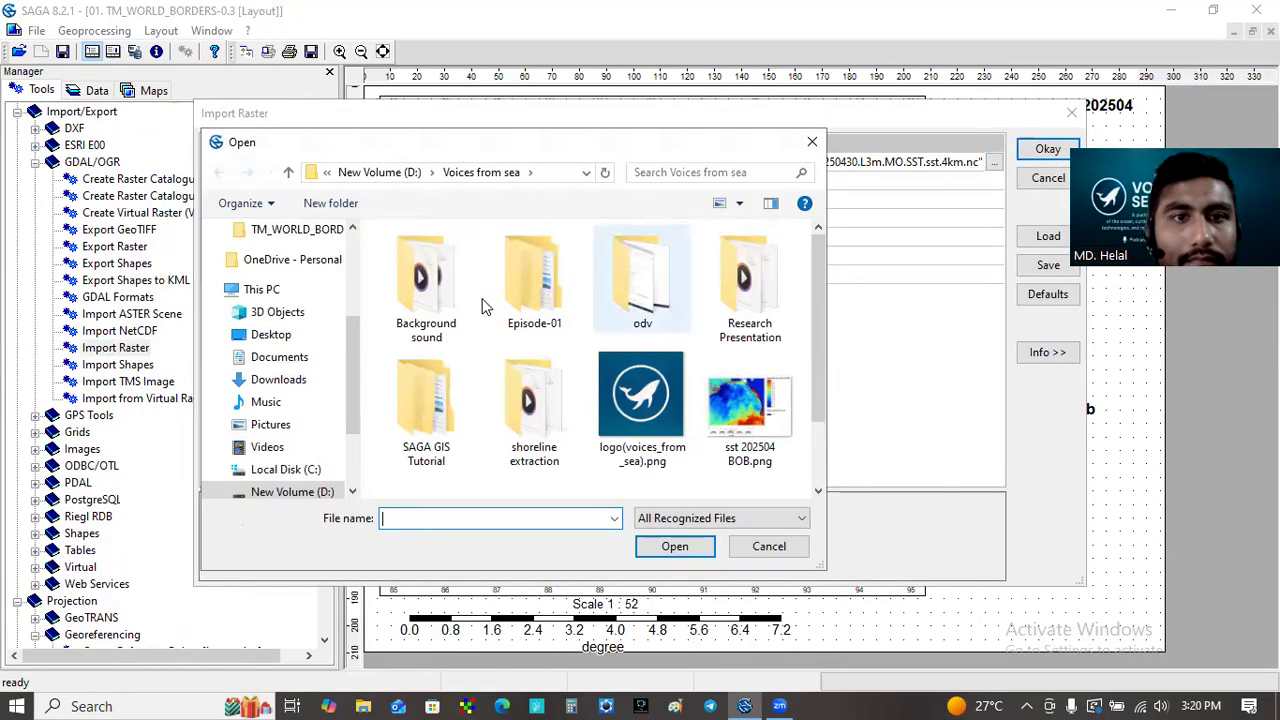
pyautogui.click(289, 337)
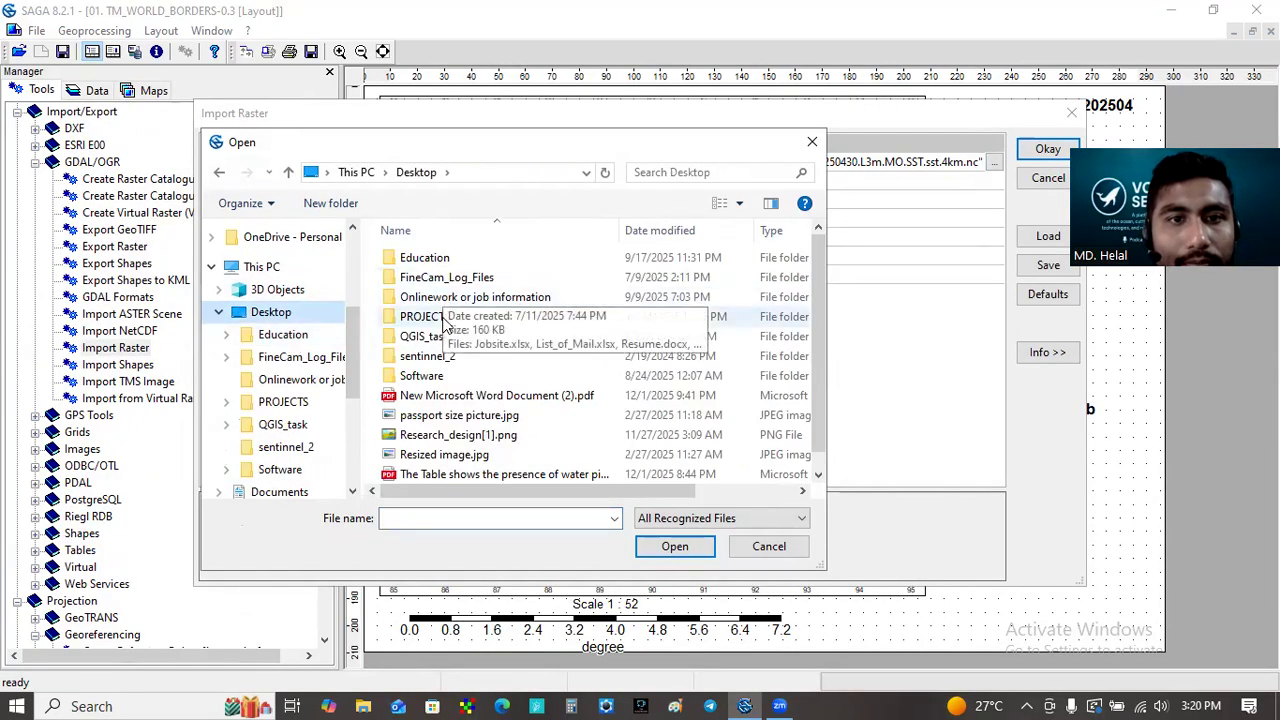
pyautogui.doubleClick(443, 320)
pyautogui.doubleClick(422, 304)
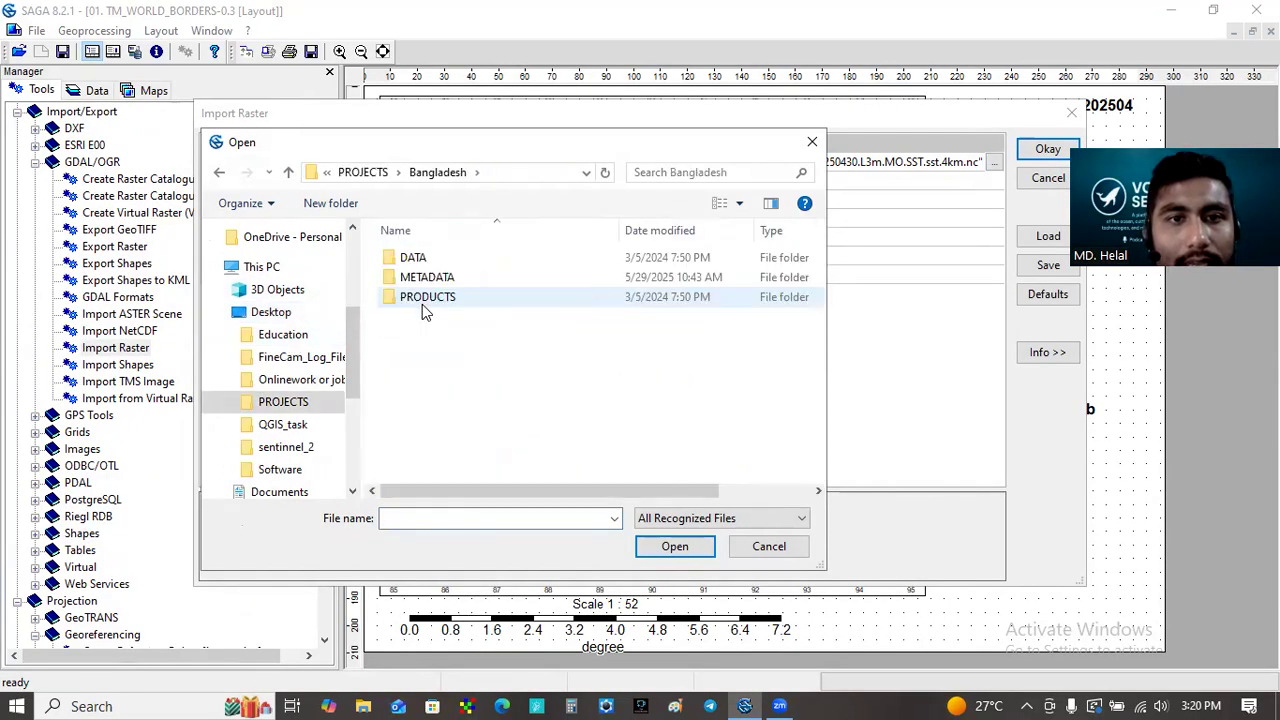
pyautogui.click(436, 285)
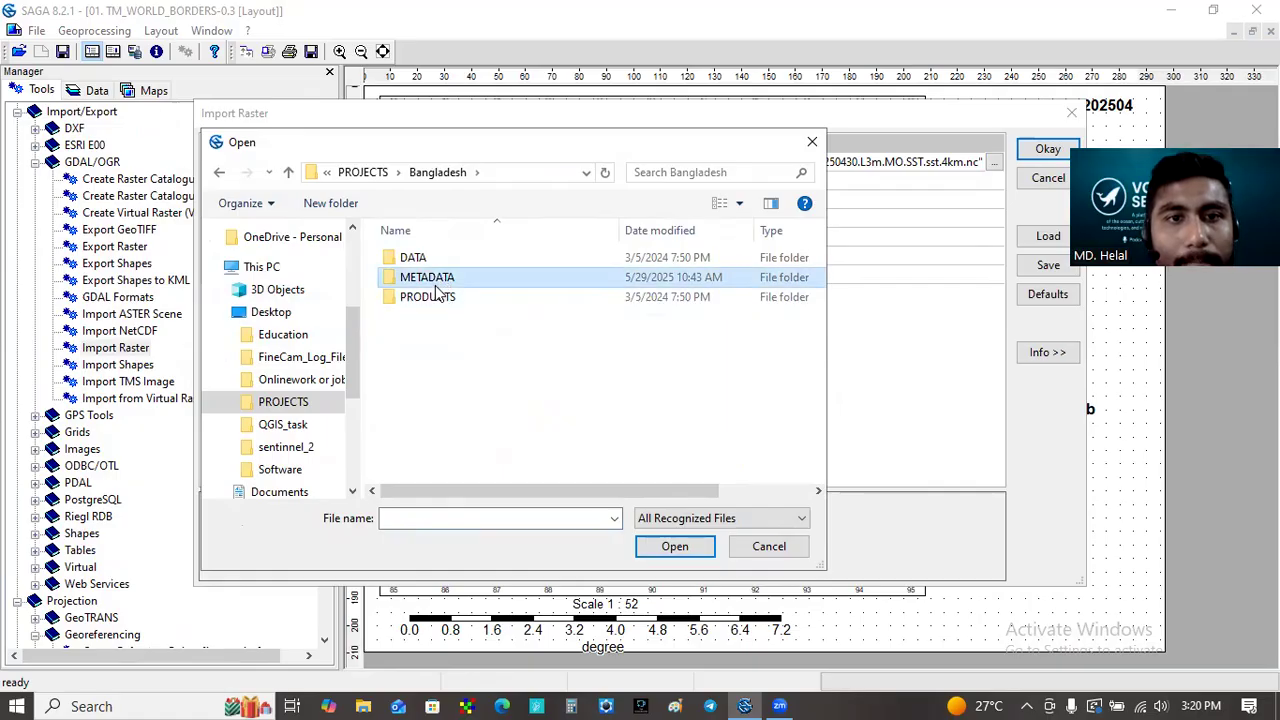
pyautogui.doubleClick(412, 259)
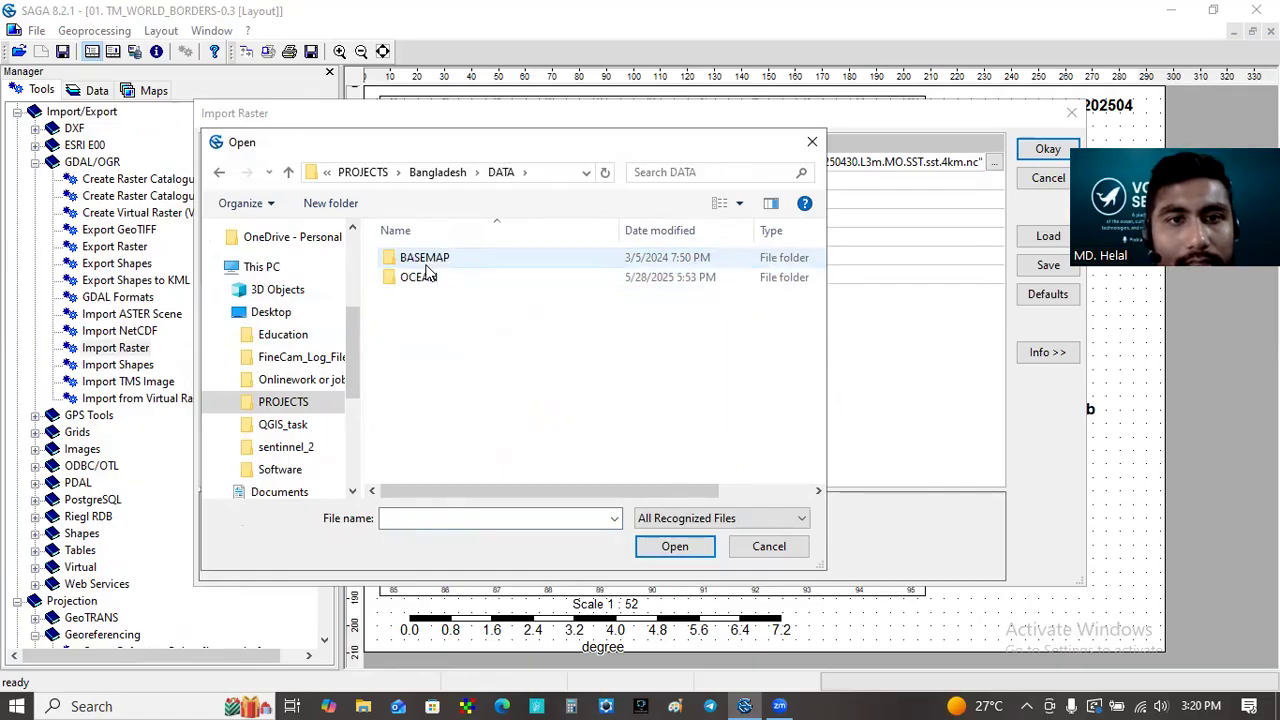
# Step: Choose the AQUA_MODIS.20250401_20250430 monthly NetCDF file from OCEAN, COLOR_WEB, Chlro as the import file
pyautogui.click(430, 279)
pyautogui.doubleClick(430, 279)
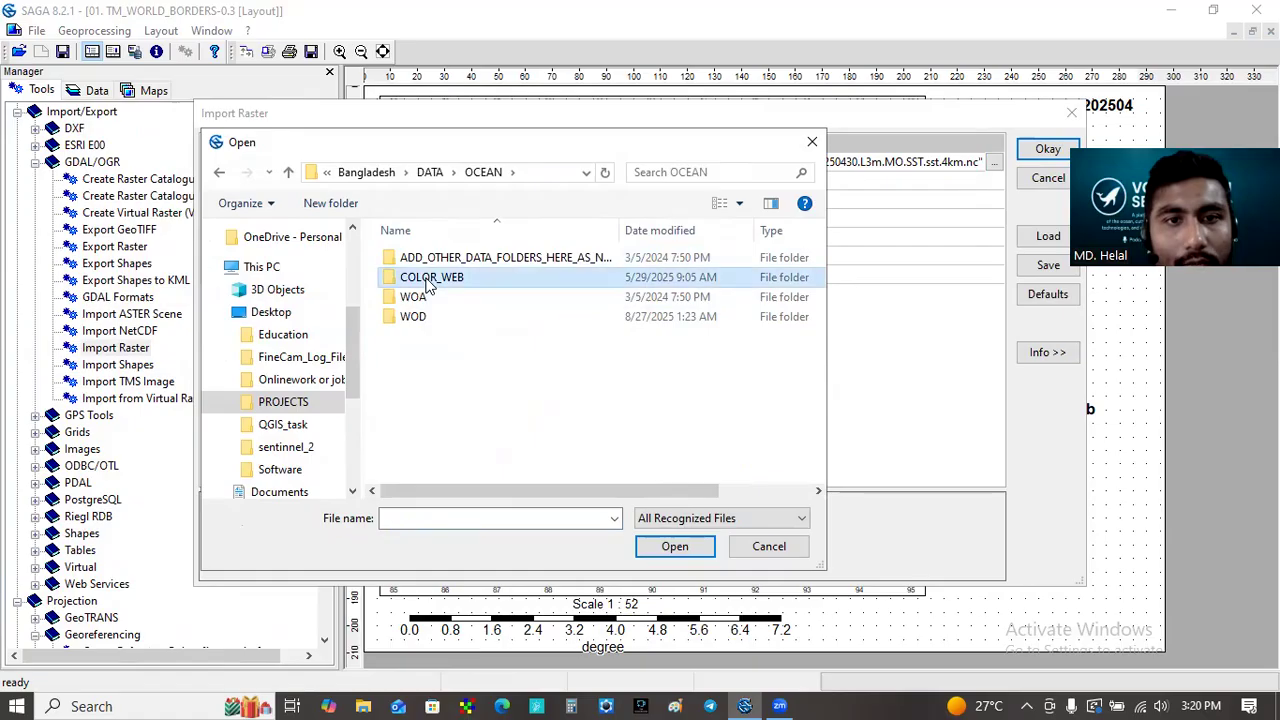
pyautogui.doubleClick(428, 280)
pyautogui.click(426, 266)
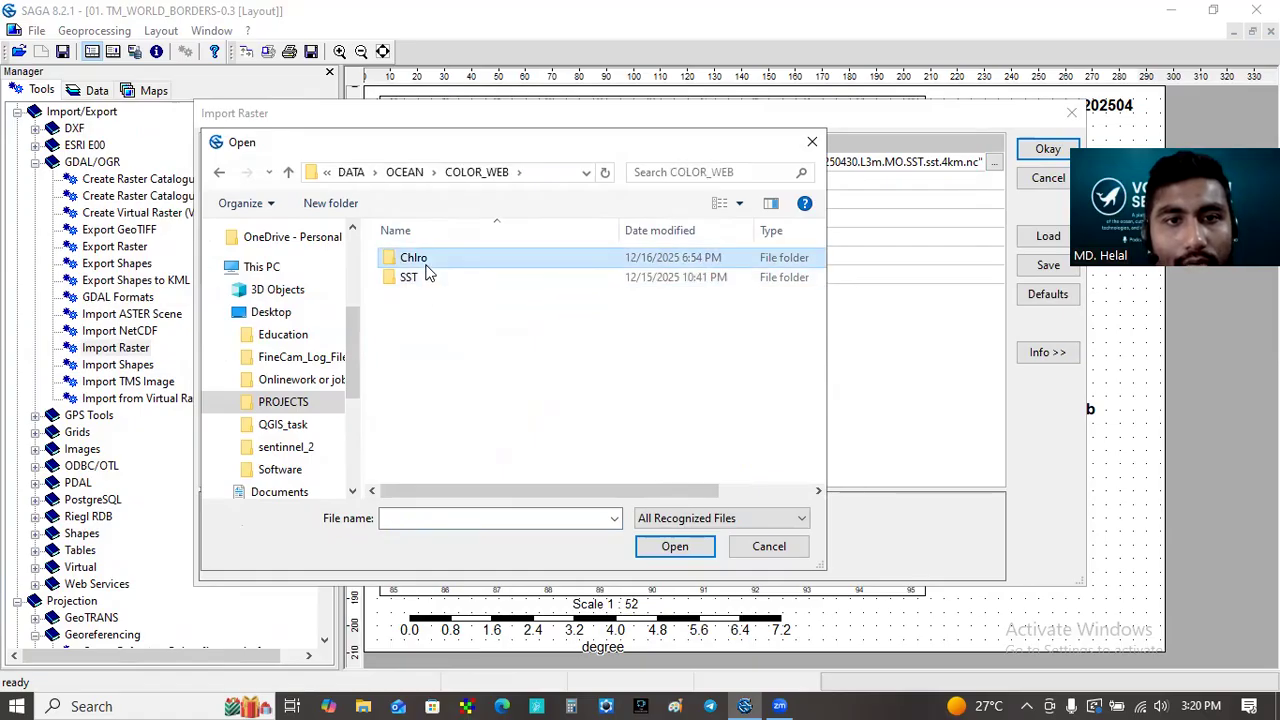
pyautogui.doubleClick(426, 264)
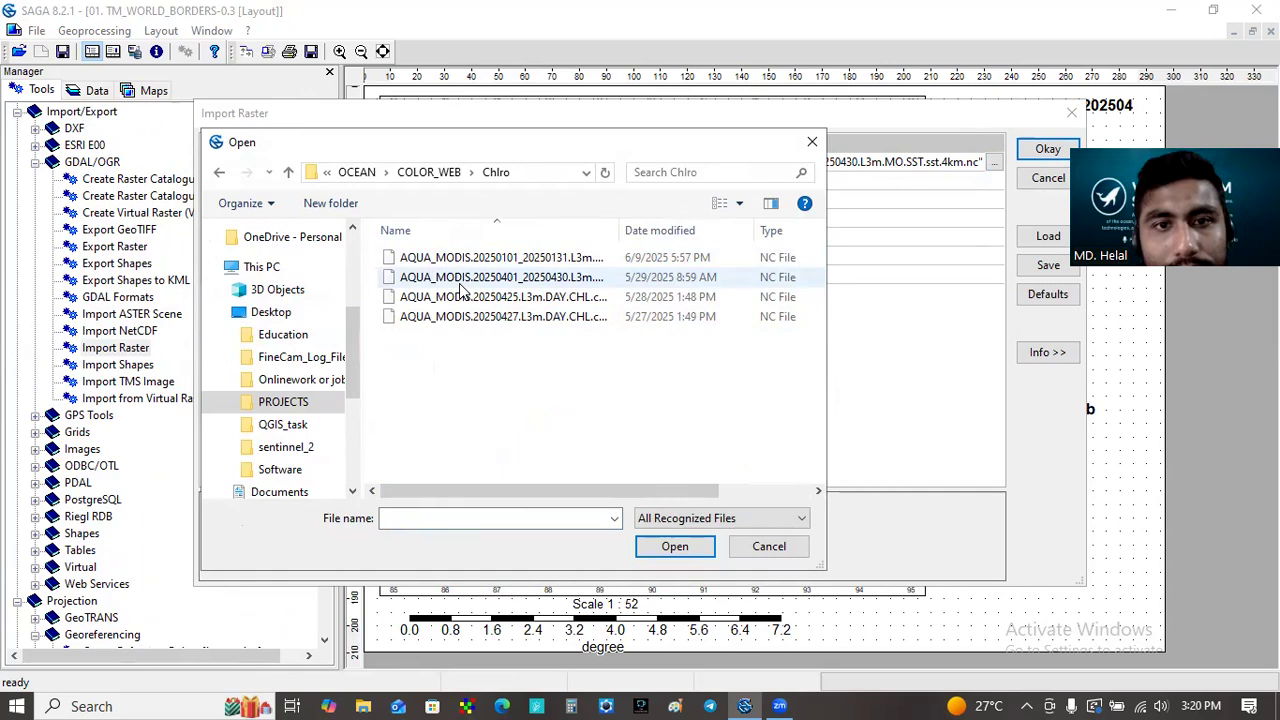
pyautogui.click(460, 279)
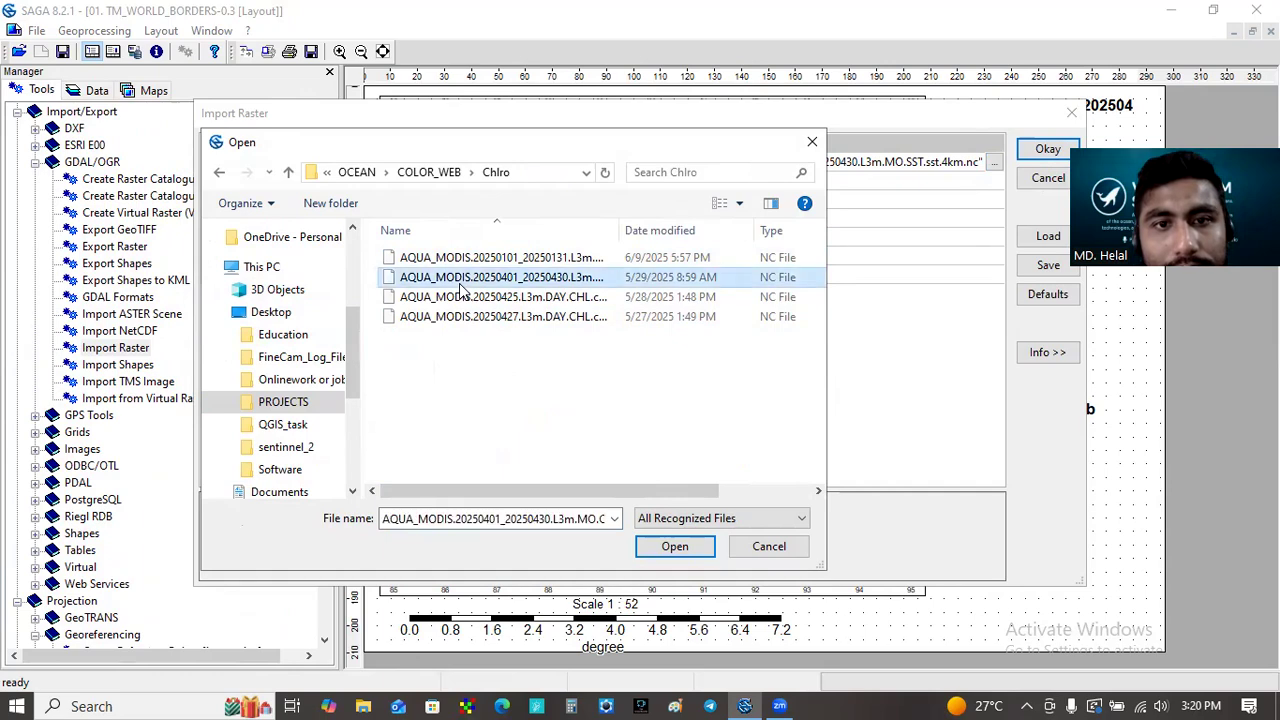
pyautogui.click(675, 548)
# Step: Run the raster import with only the chlor_a subdataset included, leaving out the palette
pyautogui.click(1048, 148)
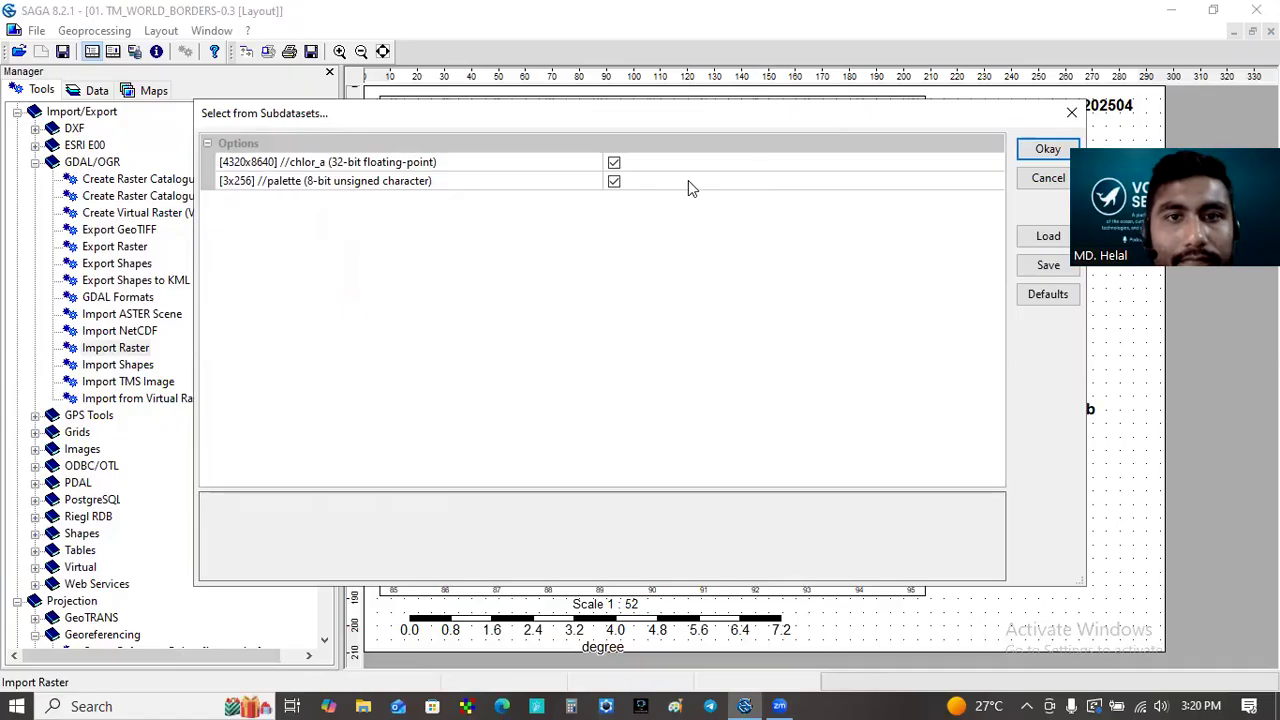
pyautogui.click(613, 181)
pyautogui.click(1044, 150)
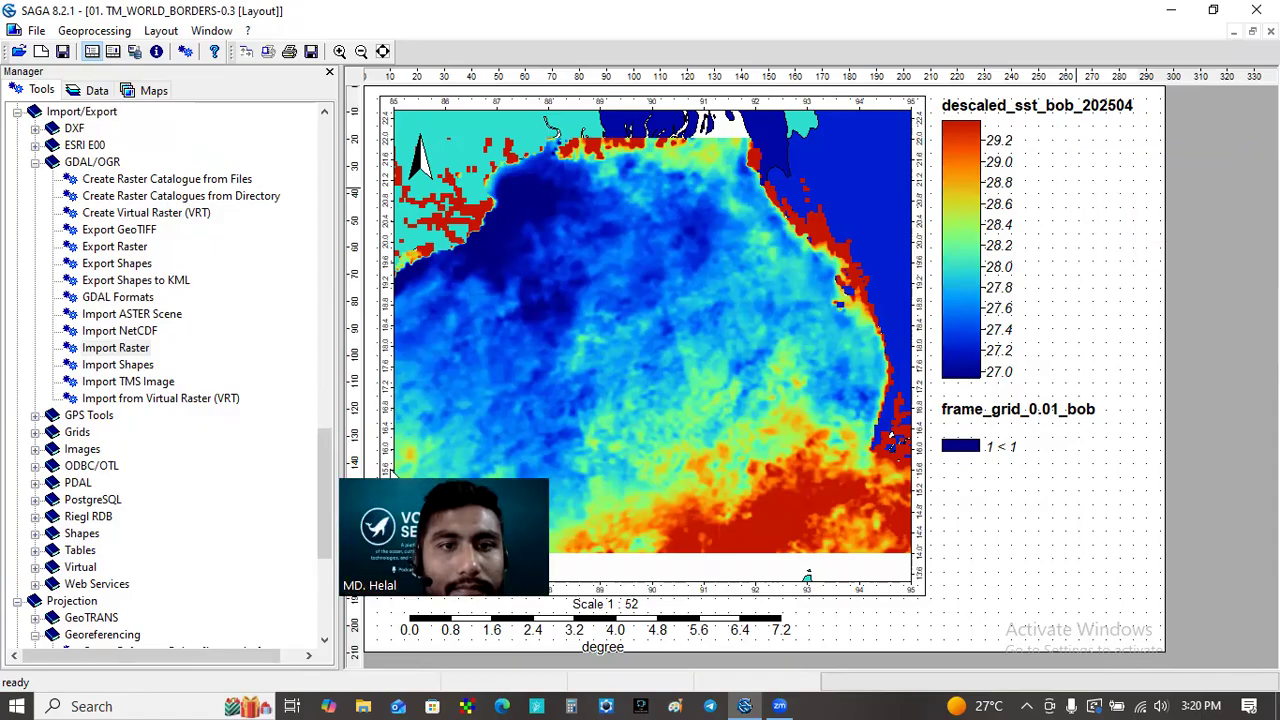
# Step: Close the layout view and add the imported chlor_a grid to the existing TM_WORLD_BORDERS-0.3 map
pyautogui.click(101, 91)
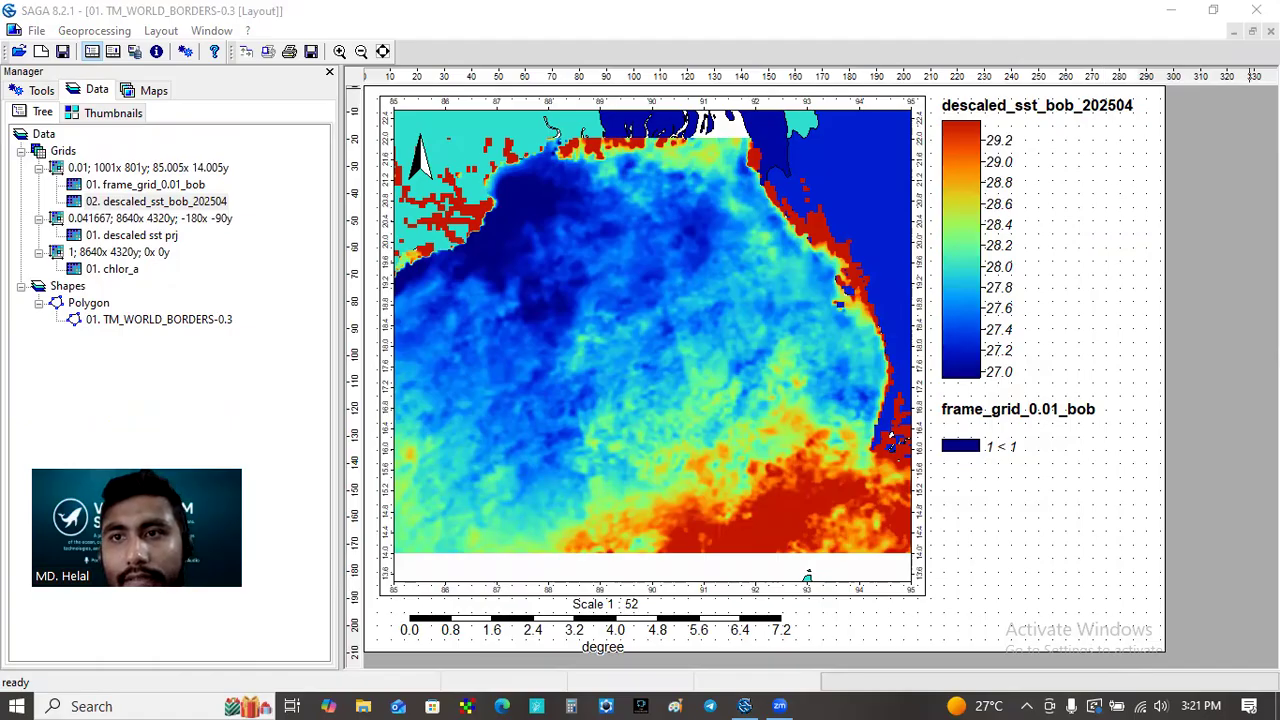
pyautogui.click(1270, 31)
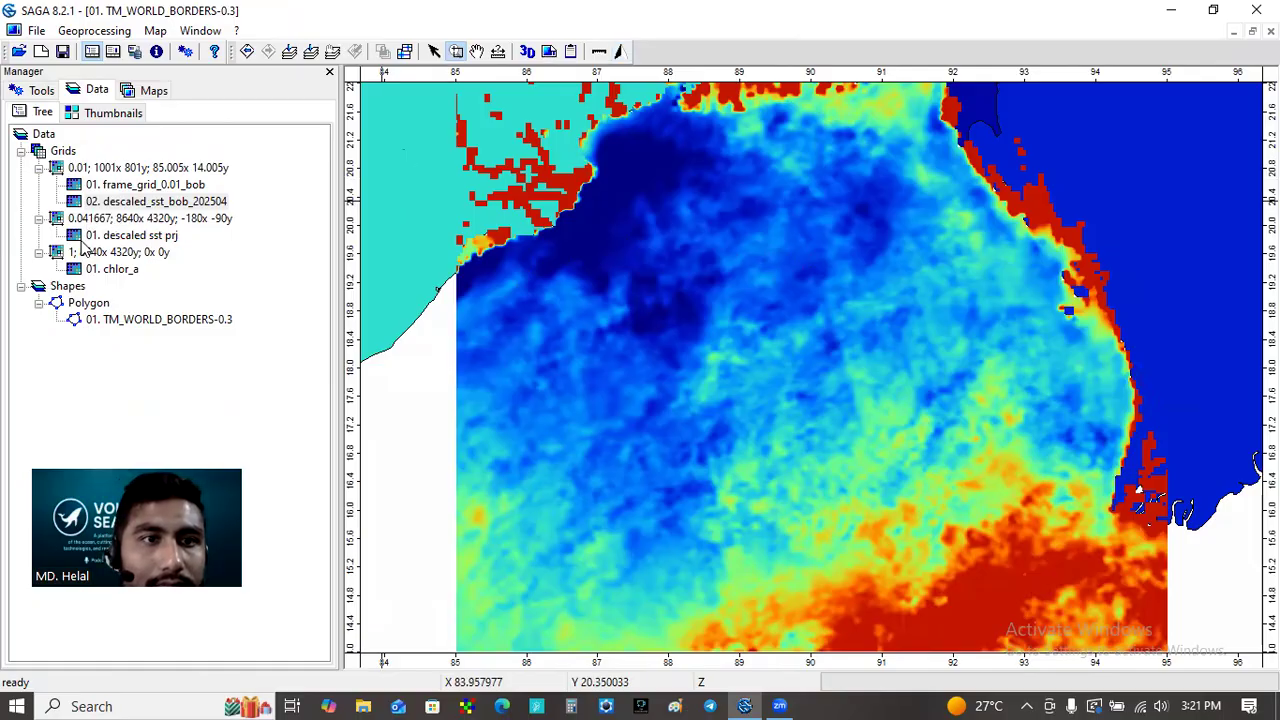
pyautogui.click(117, 276)
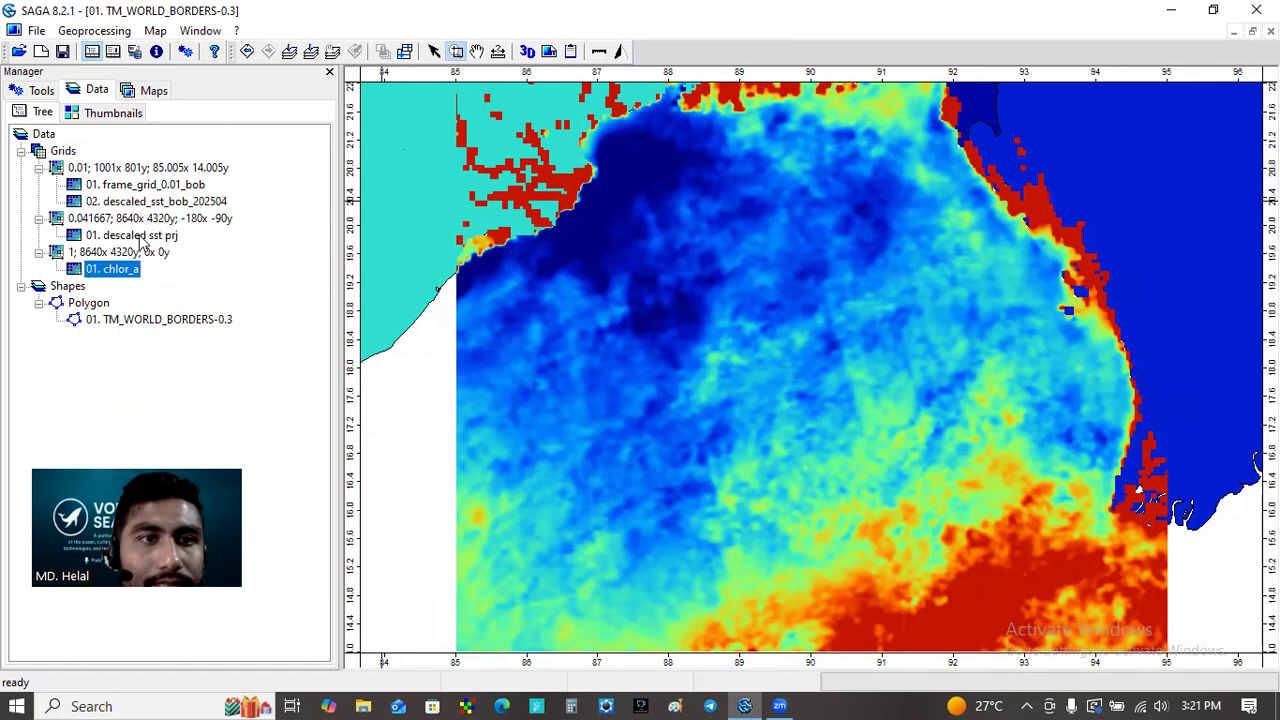
pyautogui.rightClick(117, 276)
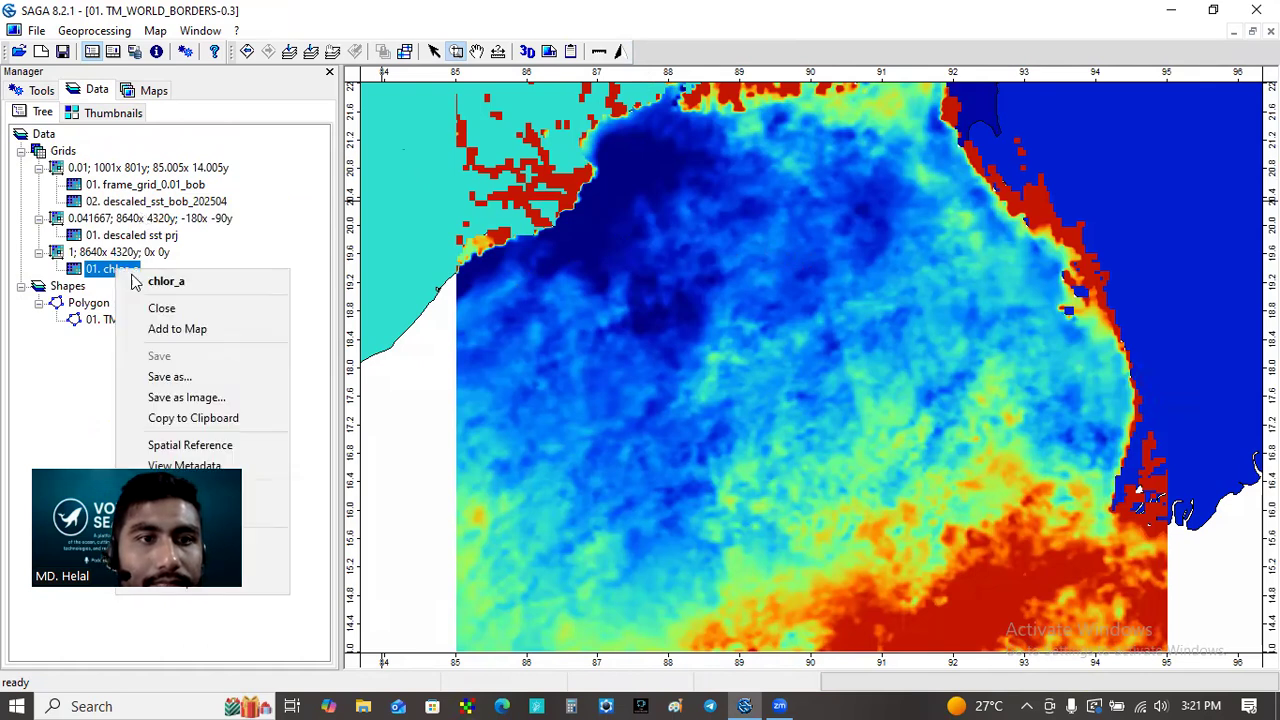
pyautogui.click(183, 329)
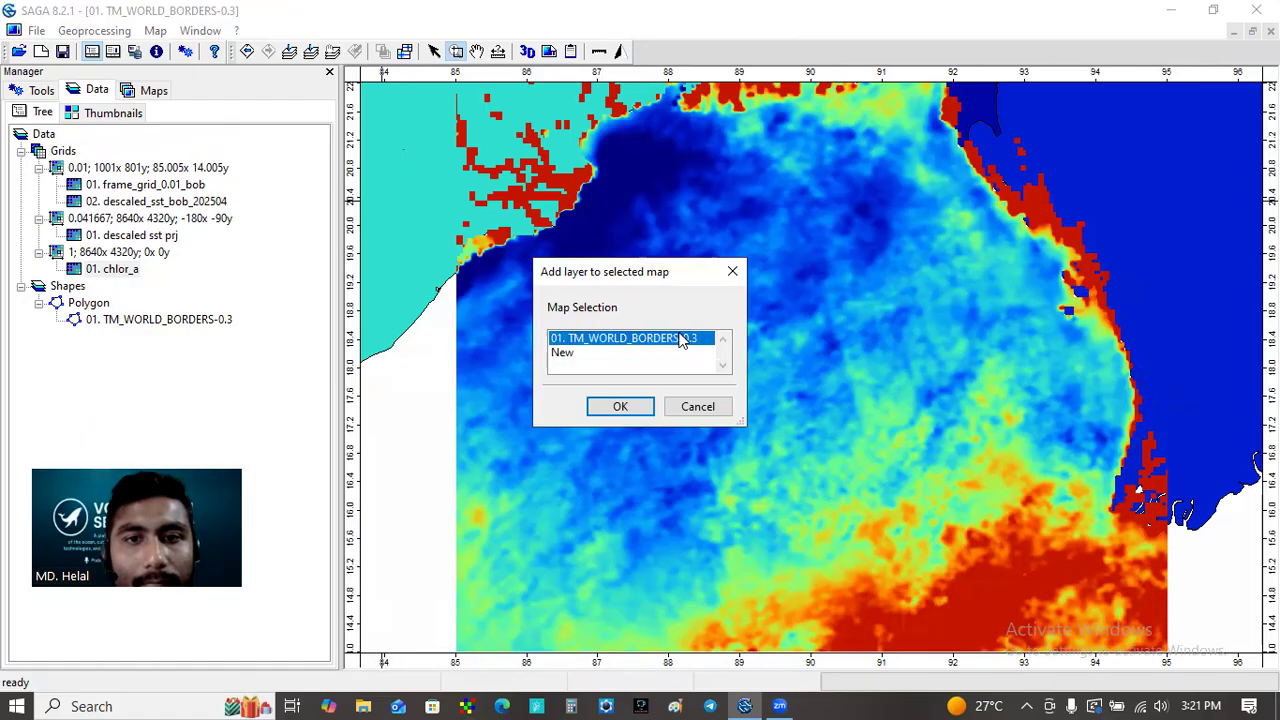
pyautogui.click(617, 406)
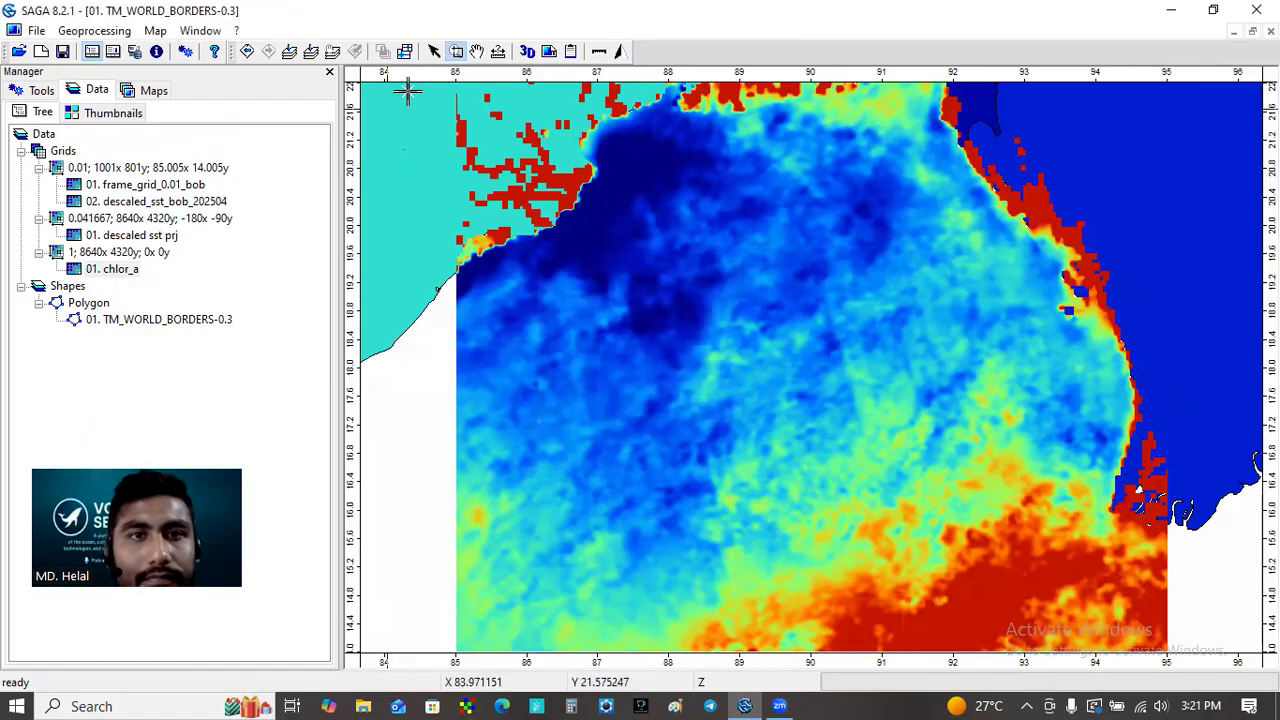
# Step: Zoom the map to its full extent and display the chlor_a grid's legend
pyautogui.click(133, 277)
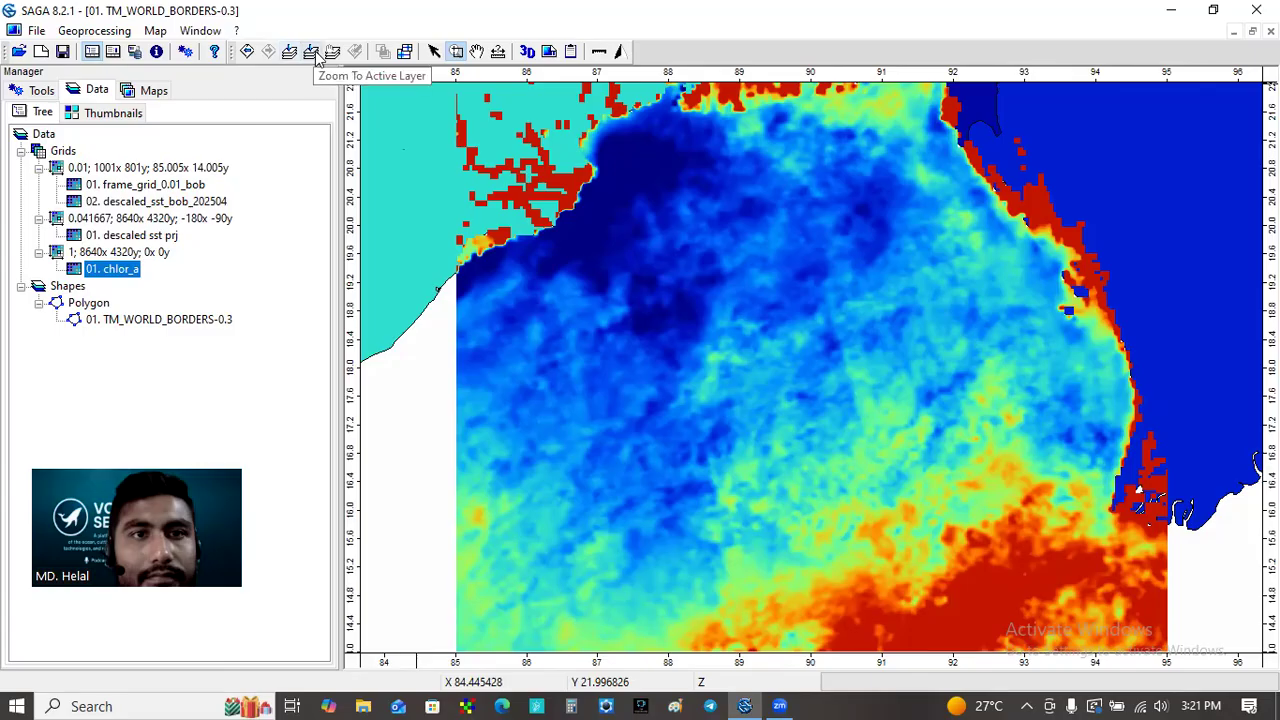
pyautogui.click(292, 50)
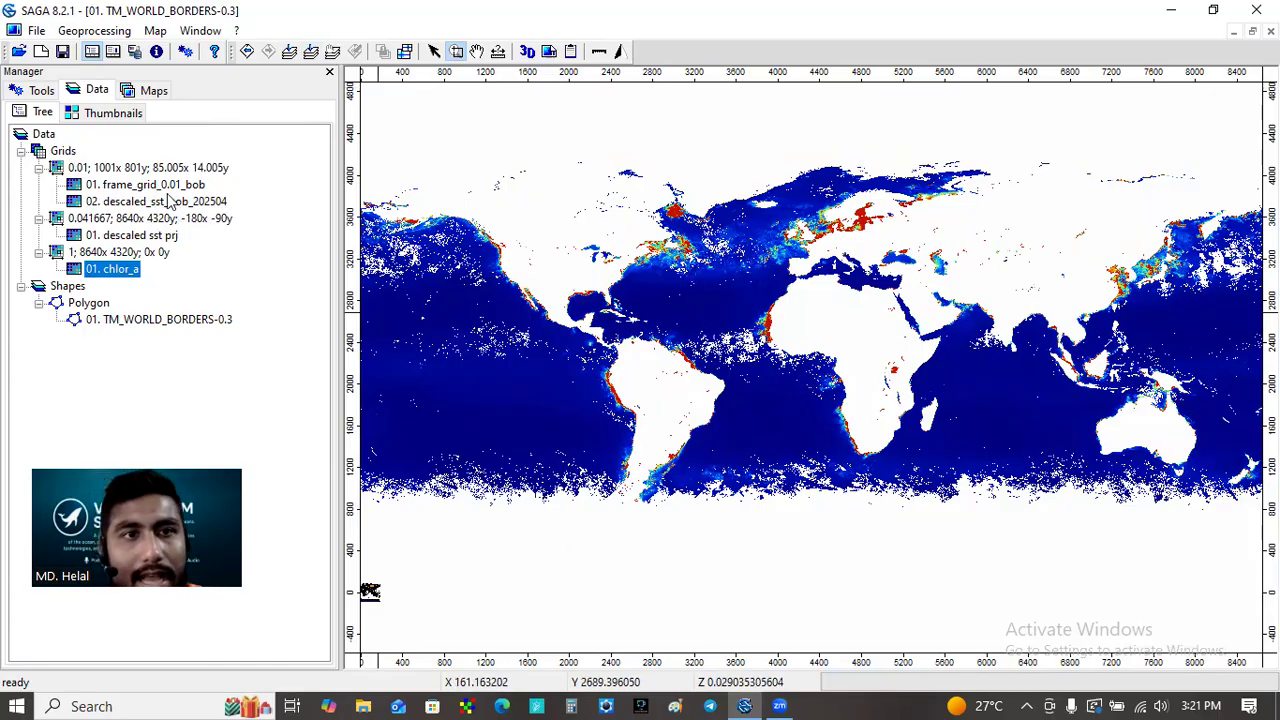
pyautogui.click(113, 52)
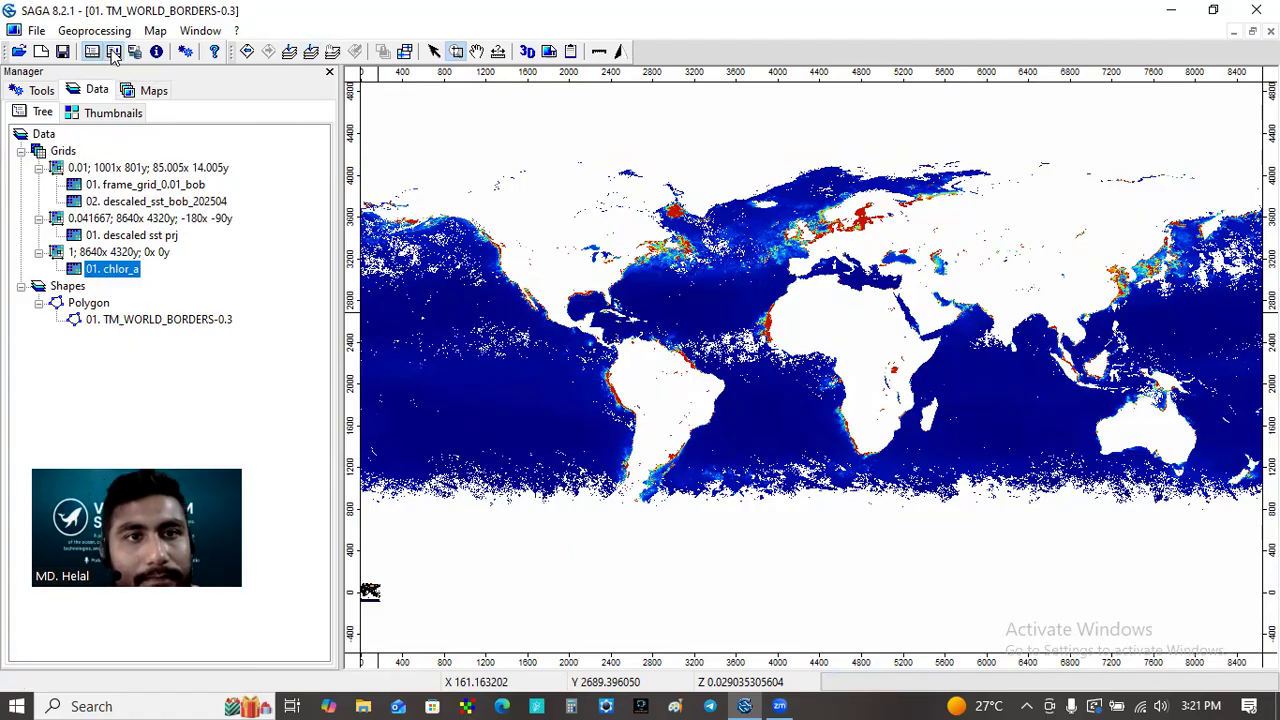
pyautogui.click(533, 91)
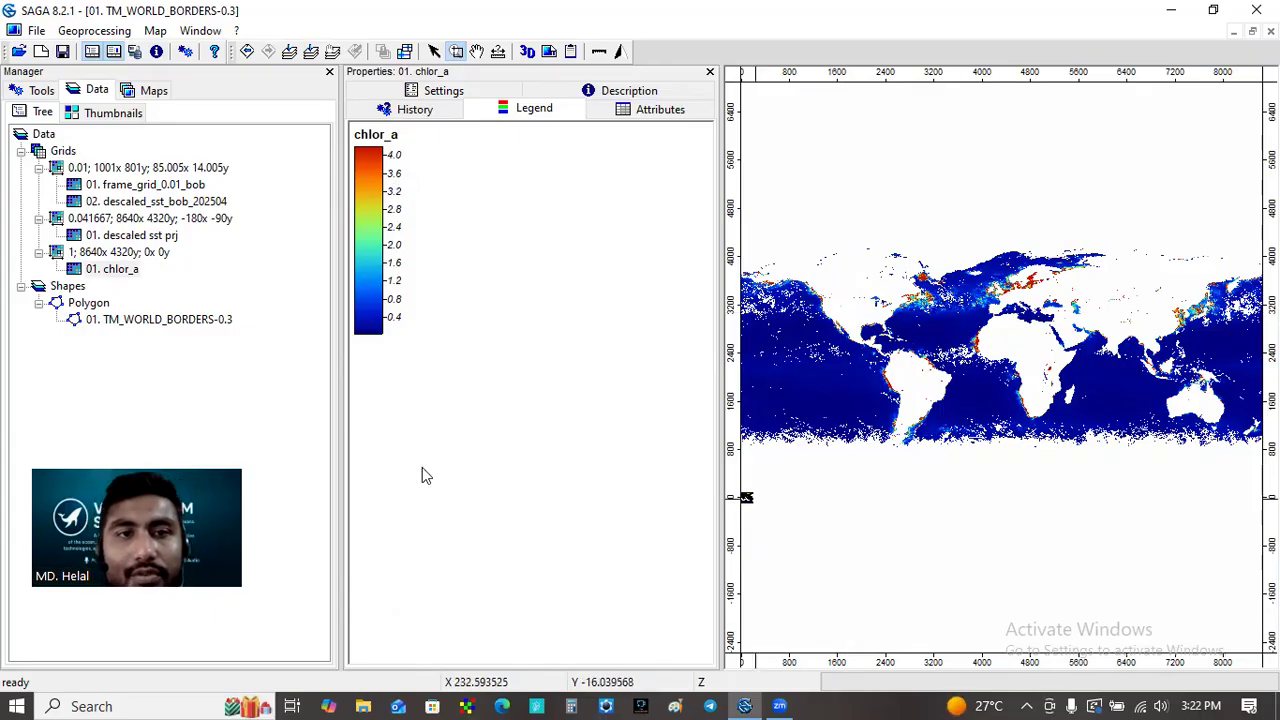
# Step: Open Define Georeference for Grids and set the input grid system to 1; 8640x 4320y; 0x 0y
pyautogui.click(40, 89)
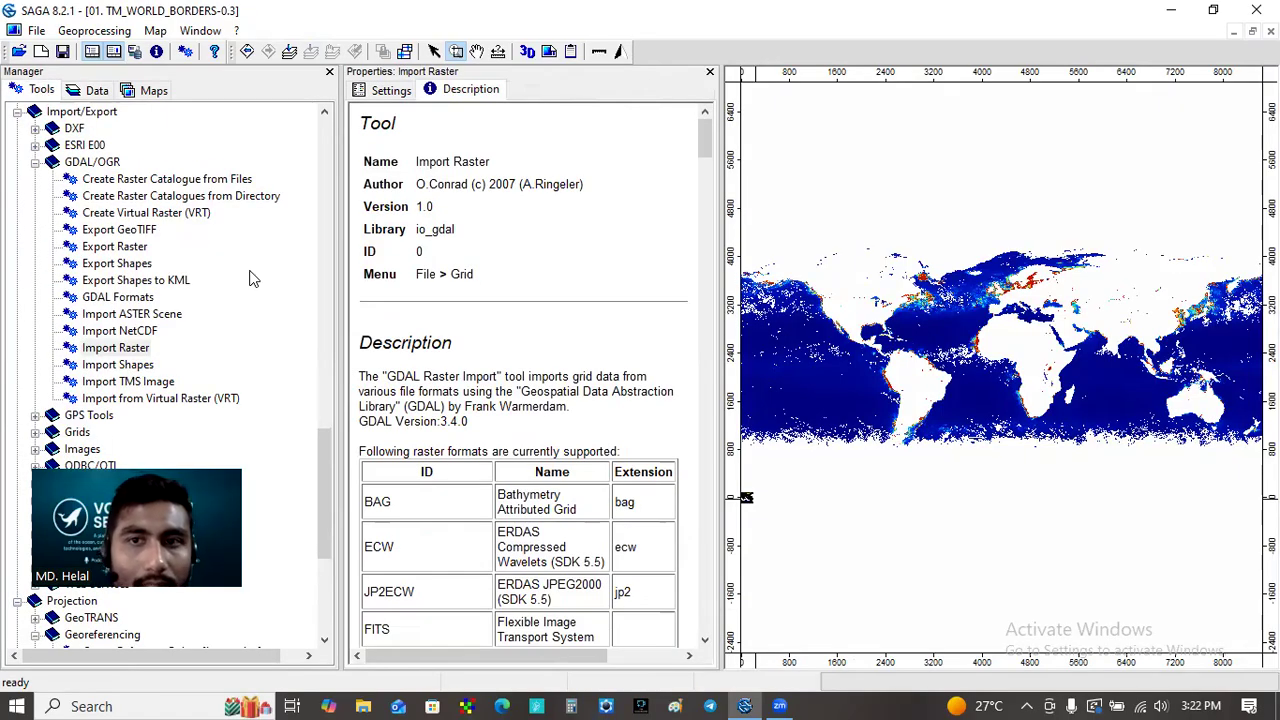
pyautogui.moveTo(333, 452); pyautogui.dragTo(328, 520)
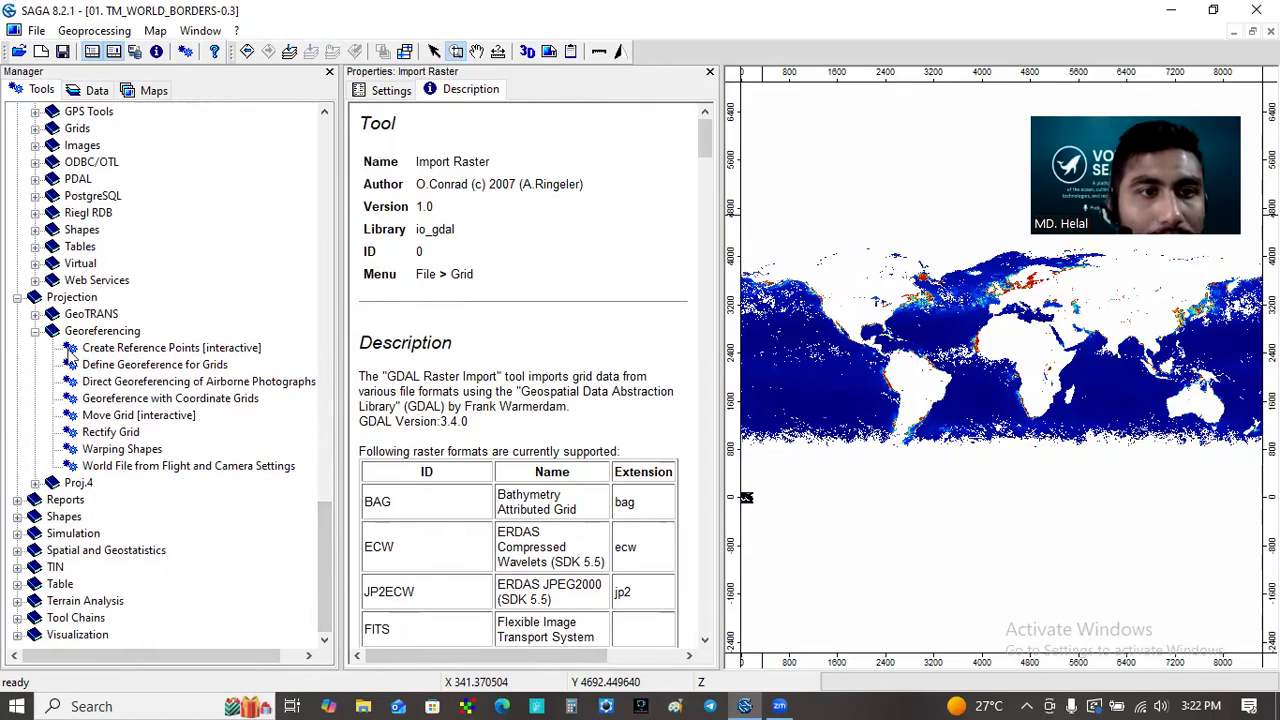
pyautogui.click(104, 371)
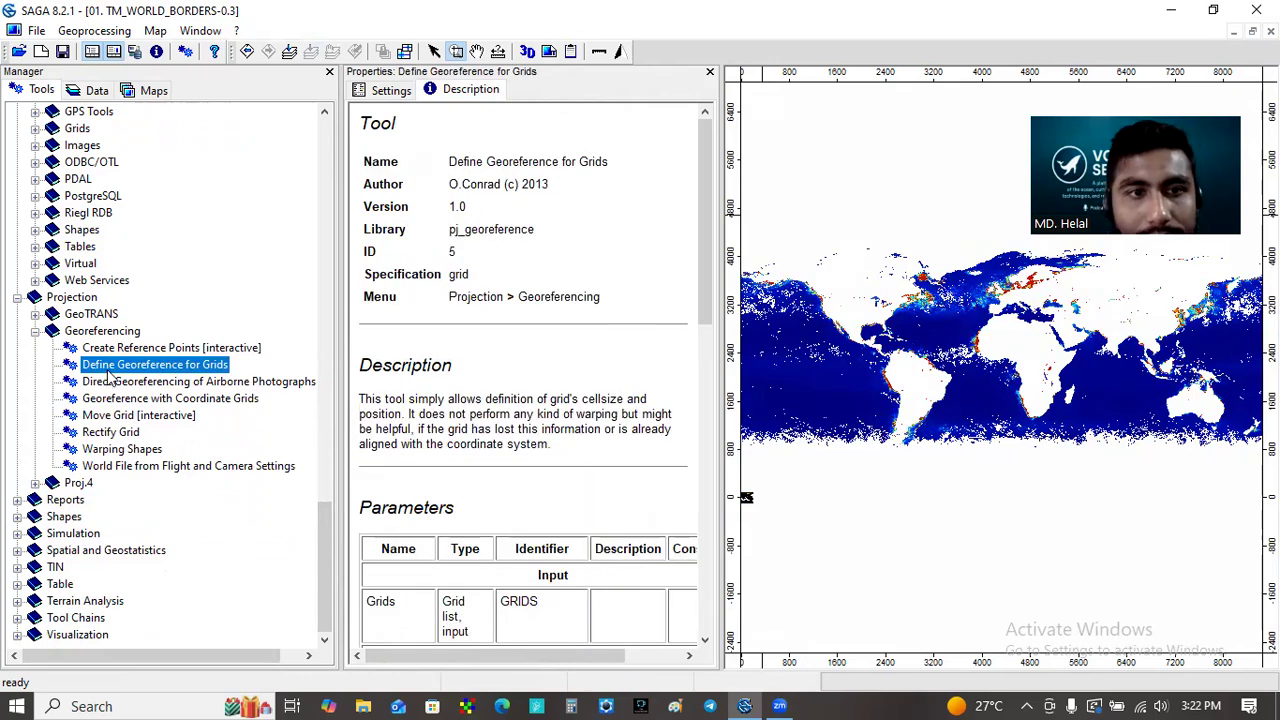
pyautogui.doubleClick(110, 369)
pyautogui.click(678, 183)
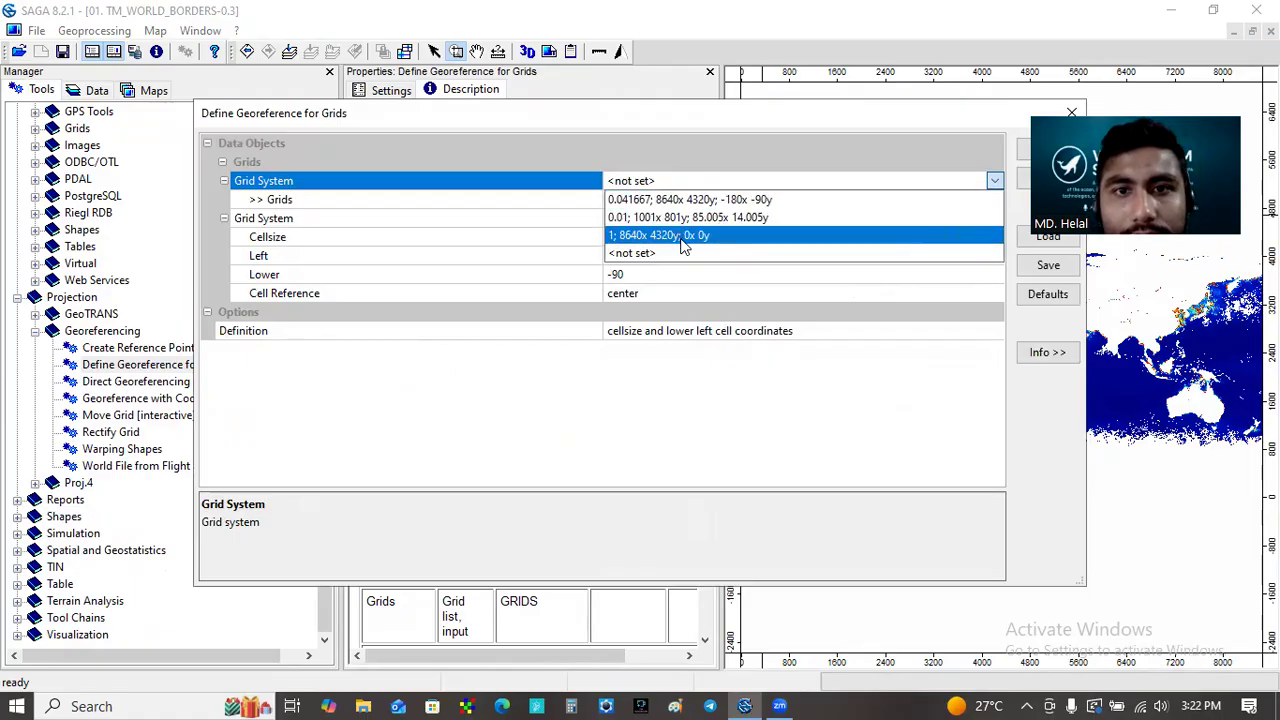
pyautogui.click(682, 240)
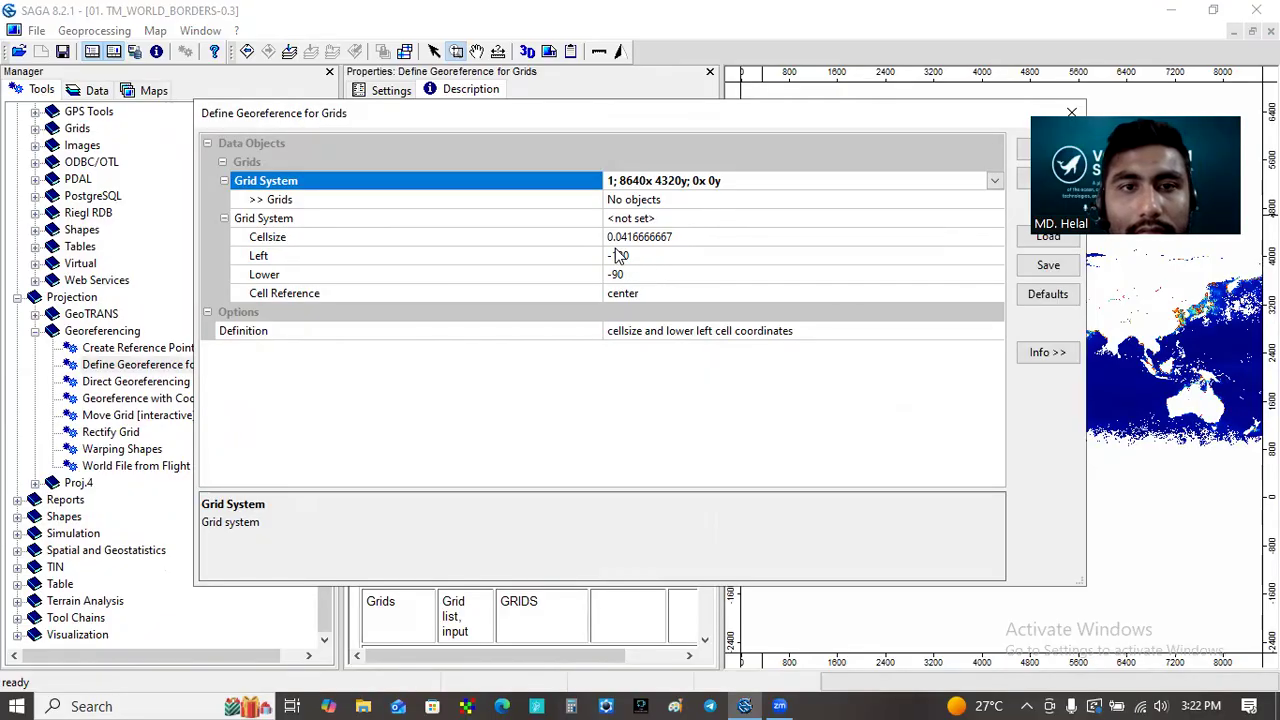
# Step: Add chlor_a as the grid to georeference and run the tool with the preset cellsize and lower-left cell coordinates
pyautogui.click(714, 203)
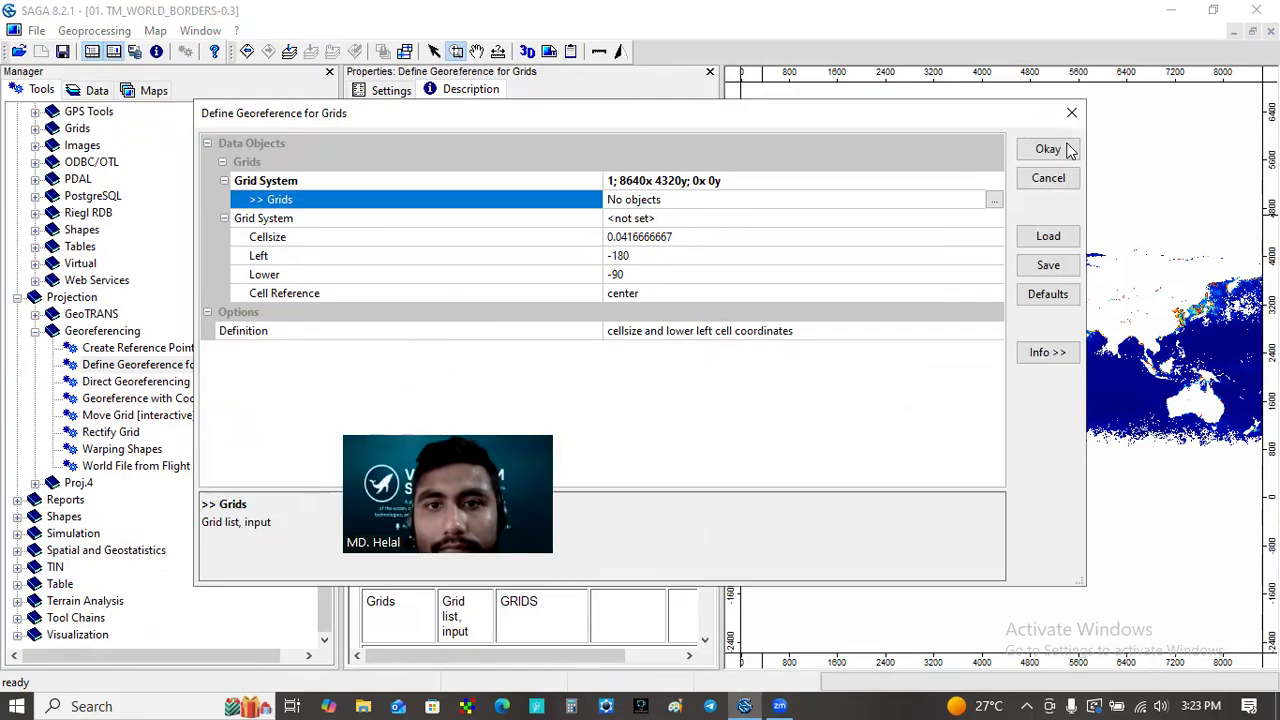
pyautogui.click(1052, 153)
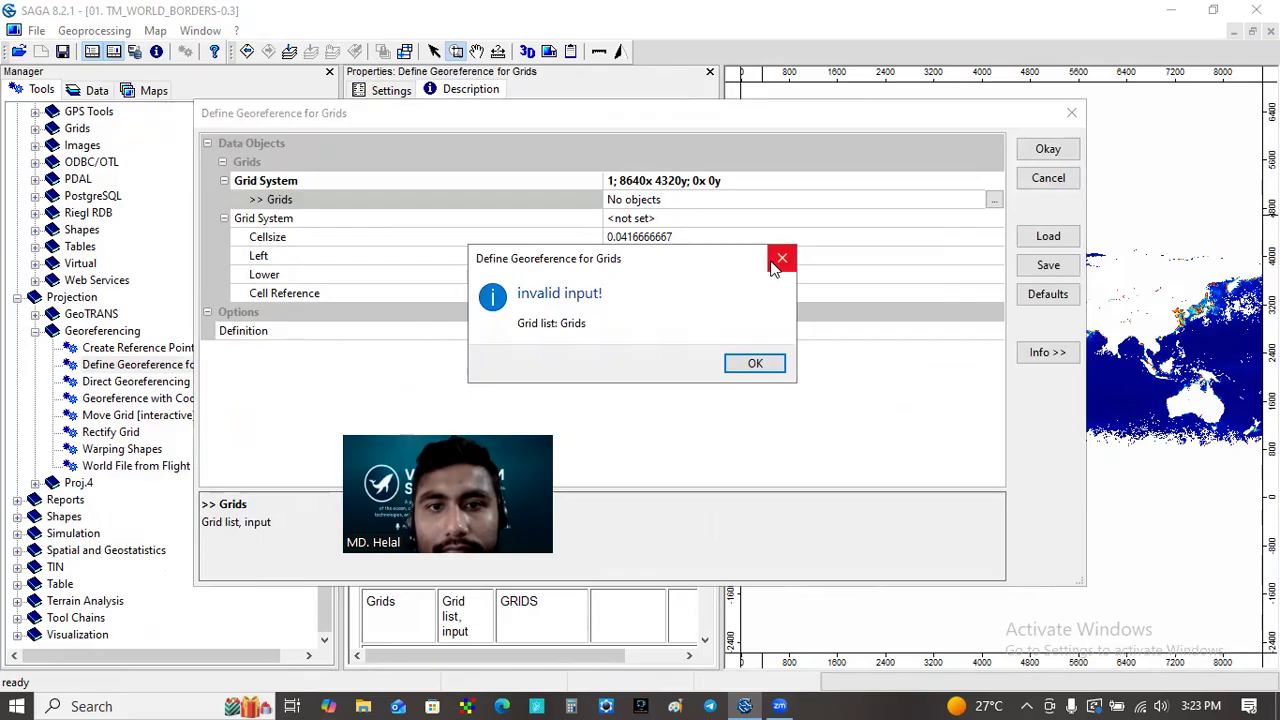
pyautogui.click(772, 262)
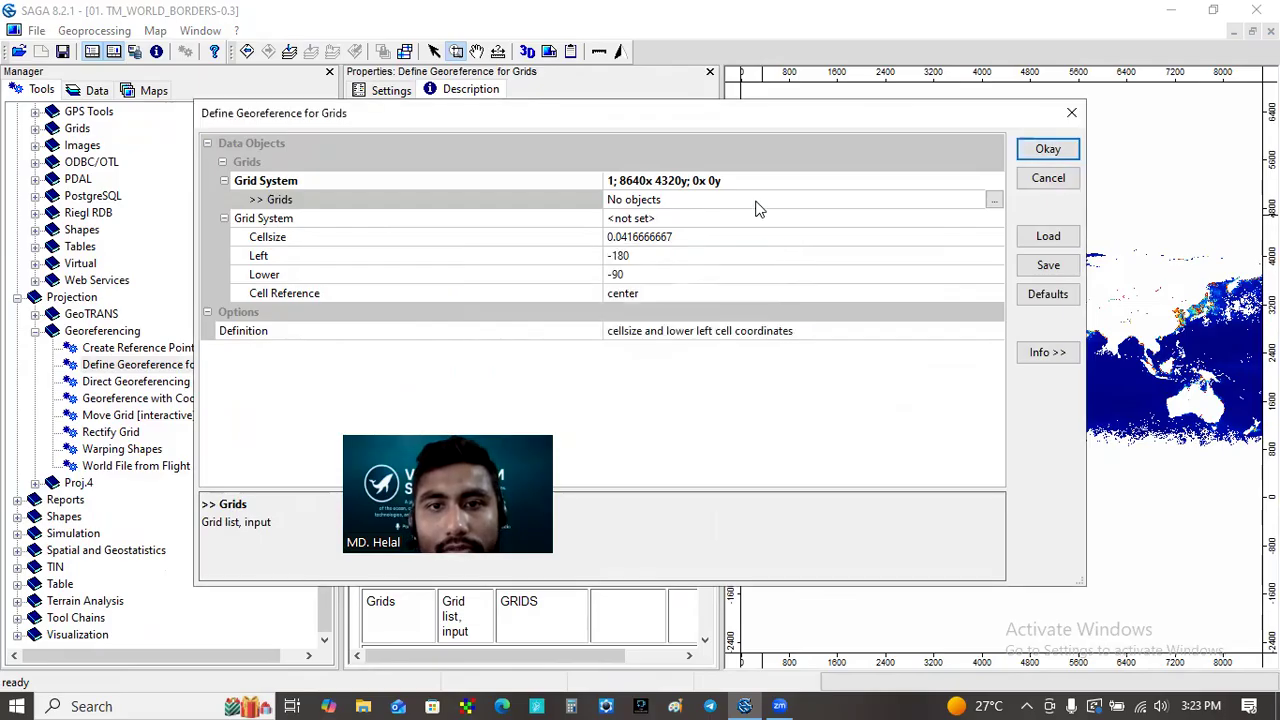
pyautogui.click(993, 199)
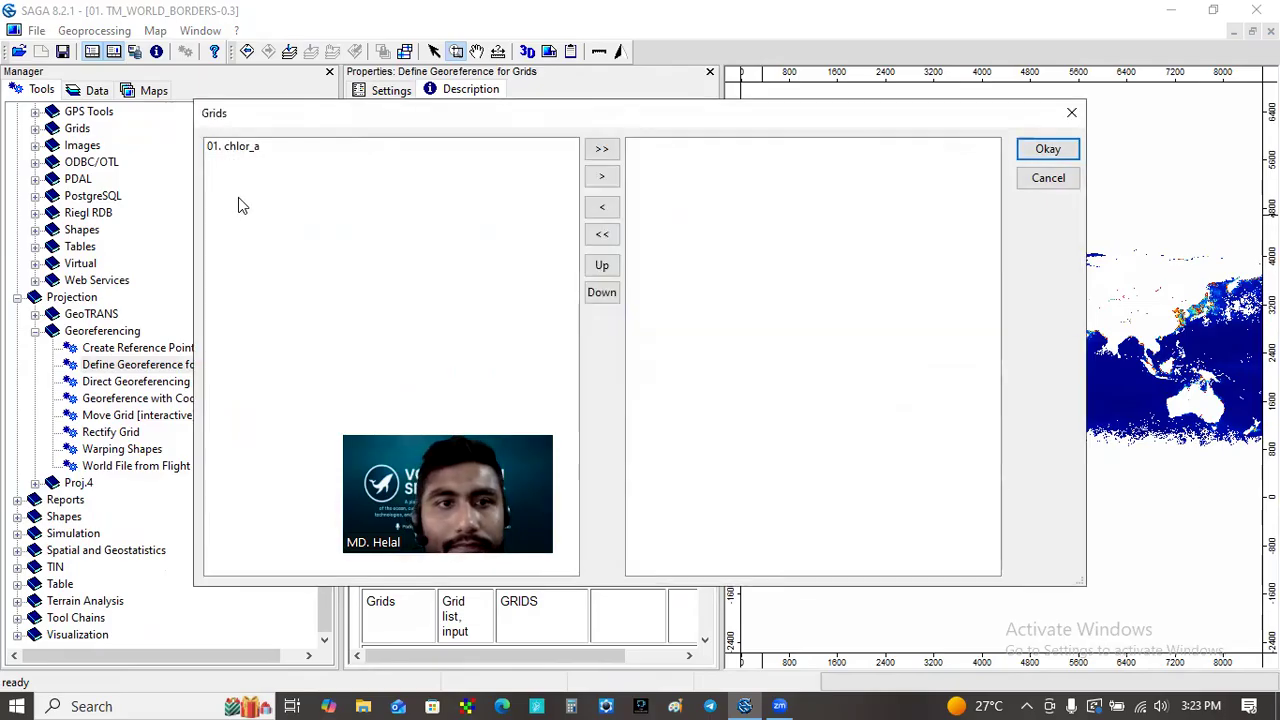
pyautogui.click(234, 150)
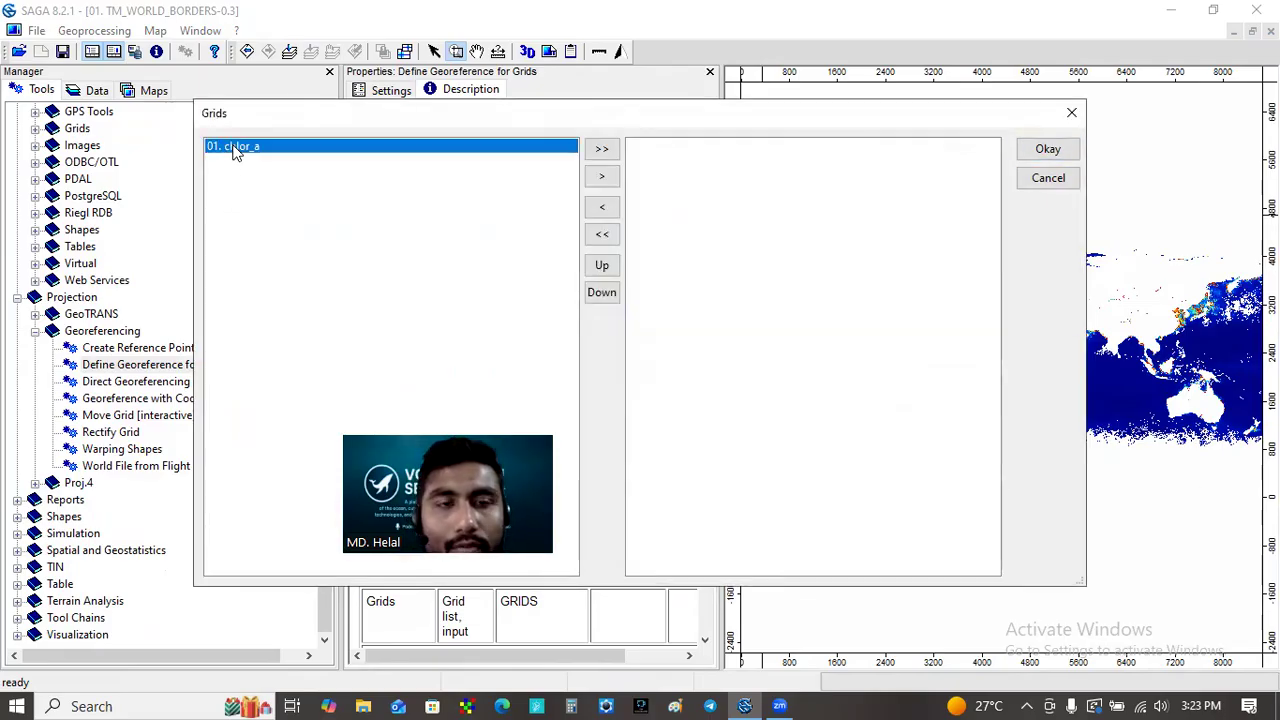
pyautogui.click(601, 178)
pyautogui.click(1047, 149)
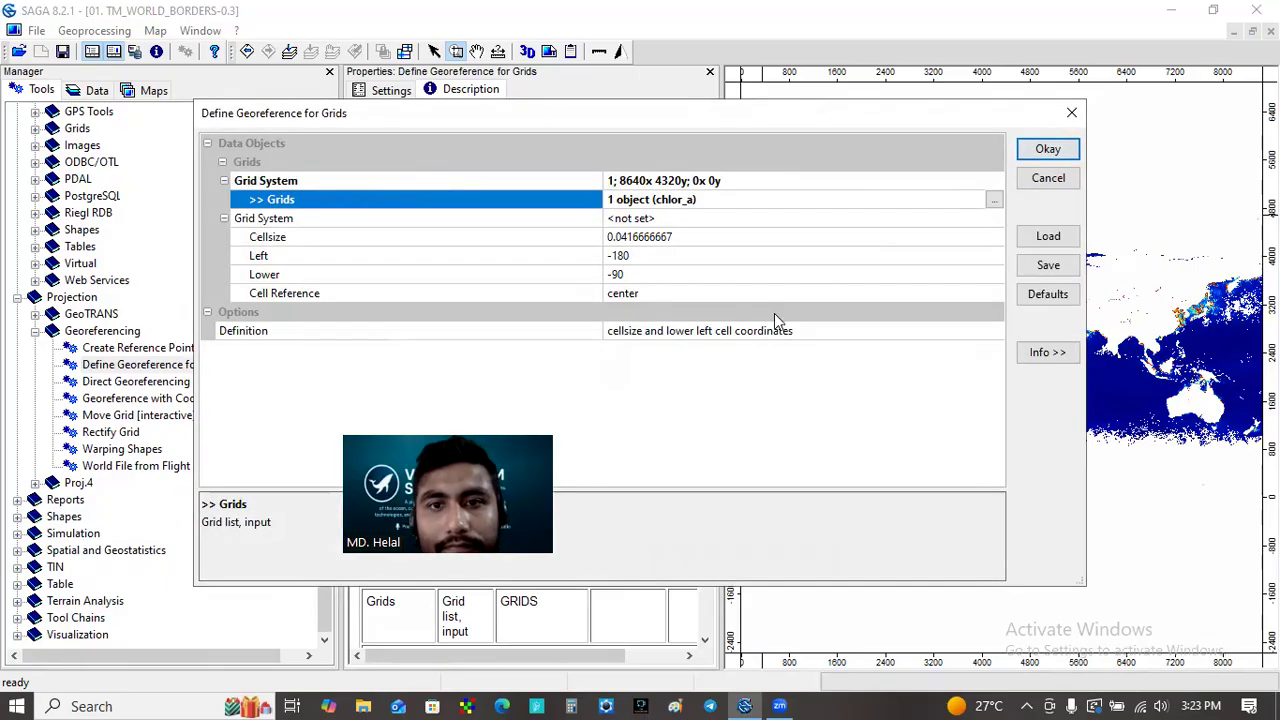
pyautogui.click(1040, 149)
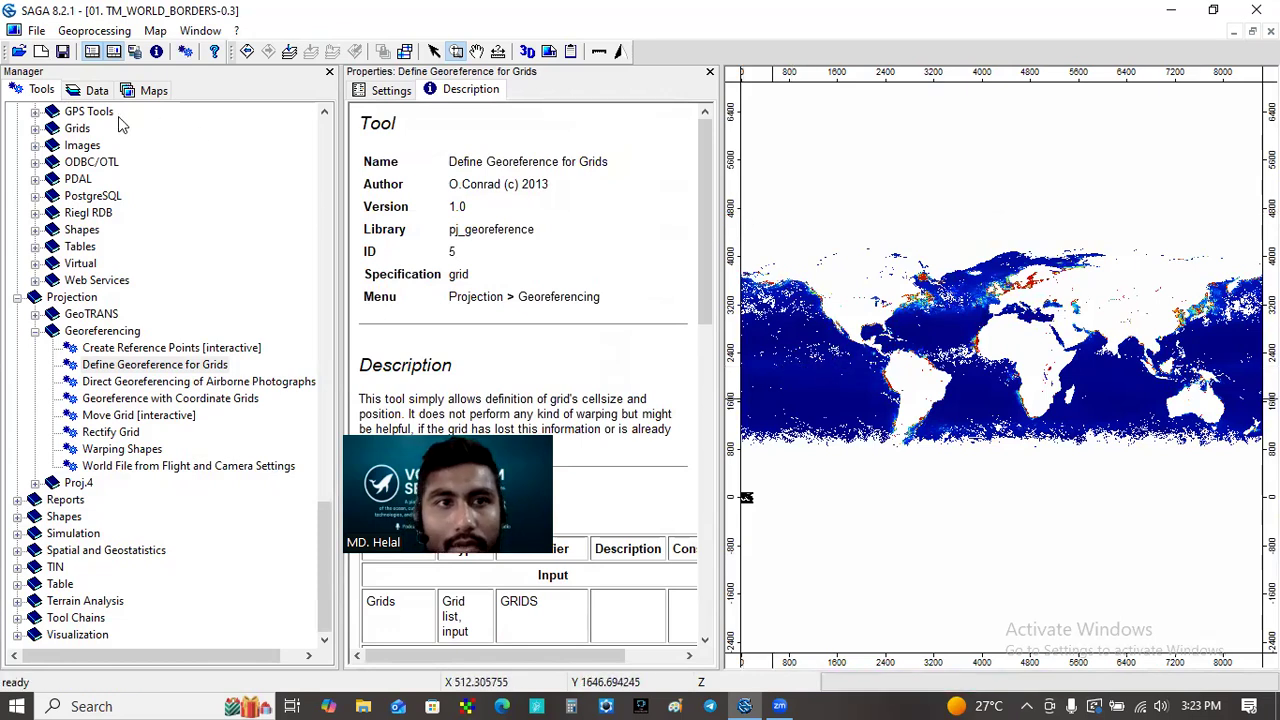
# Step: Add the georeferenced chlor_a grid from the 0.041667; 8640x 4320y; -180x -90y system to the existing TM_WORLD_BORDERS-0.3 map
pyautogui.click(97, 90)
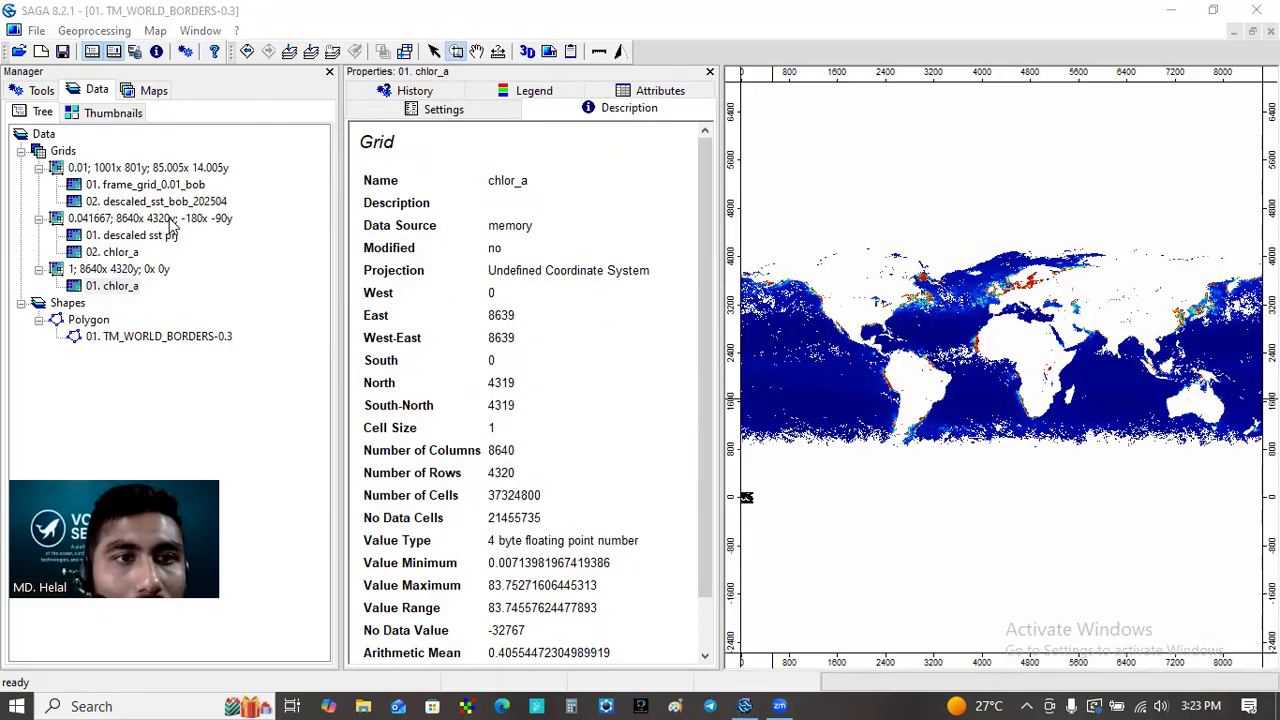
pyautogui.click(118, 253)
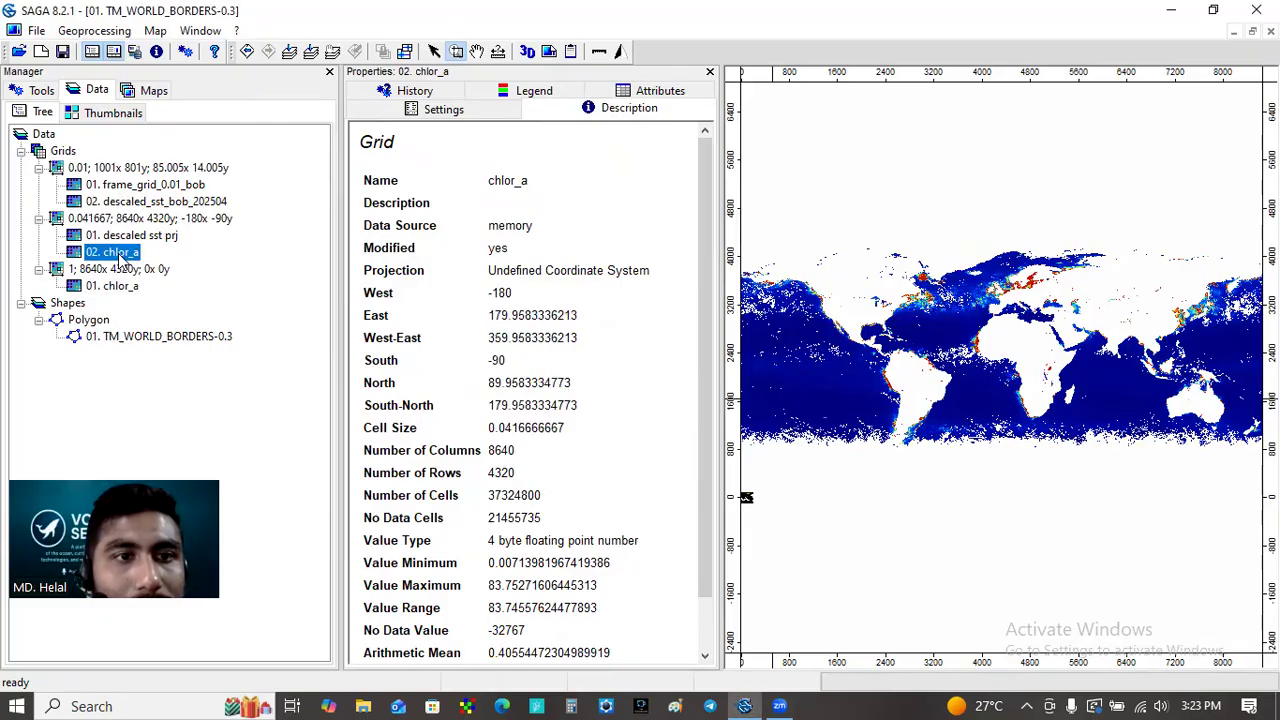
pyautogui.rightClick(120, 258)
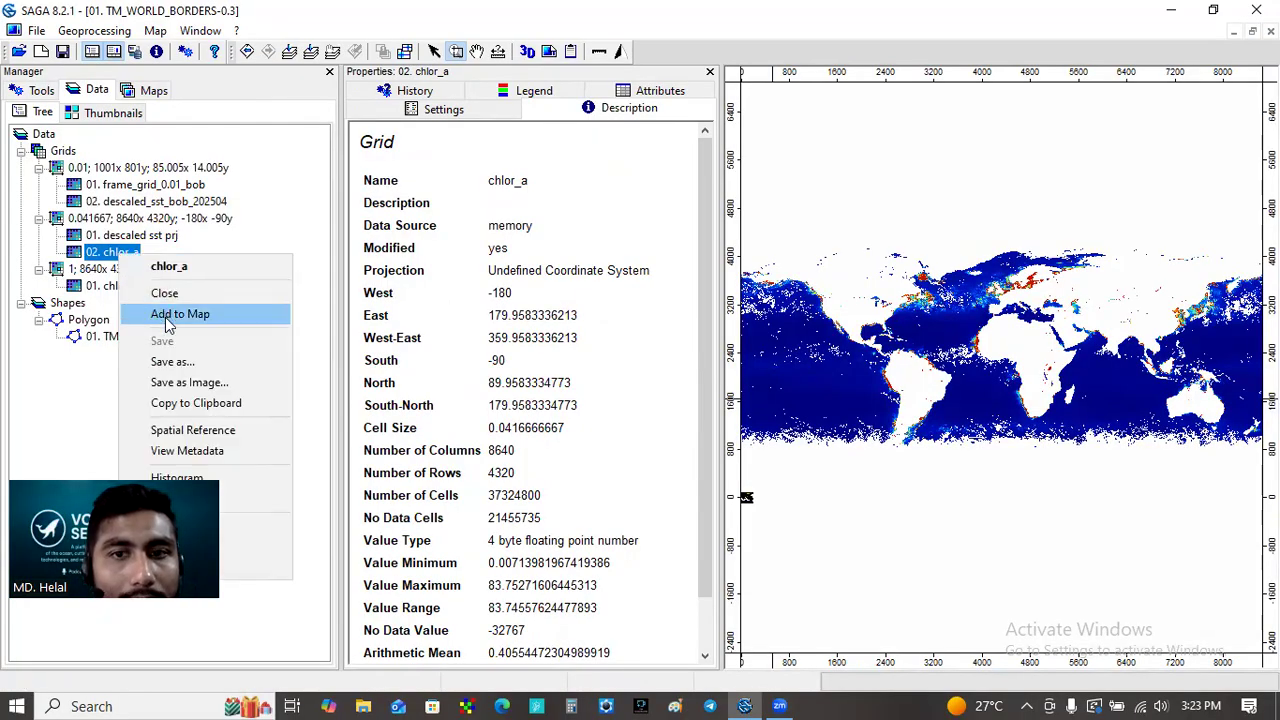
pyautogui.click(168, 316)
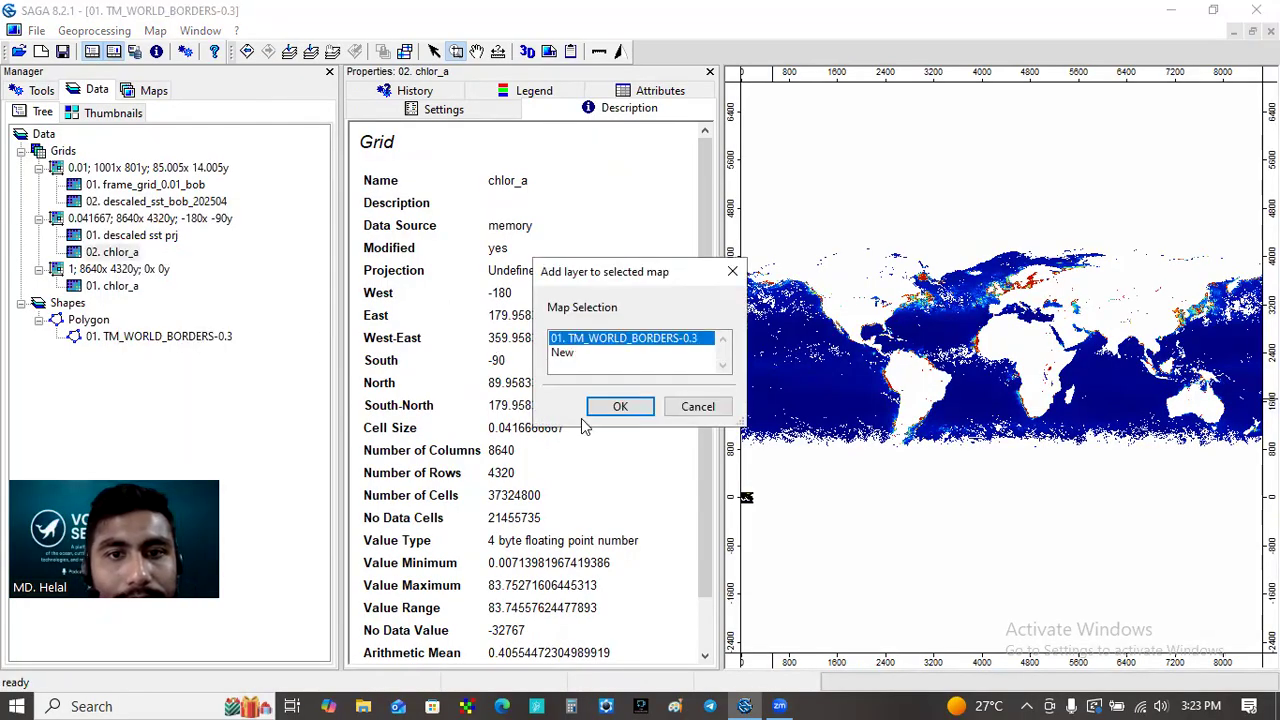
pyautogui.click(610, 407)
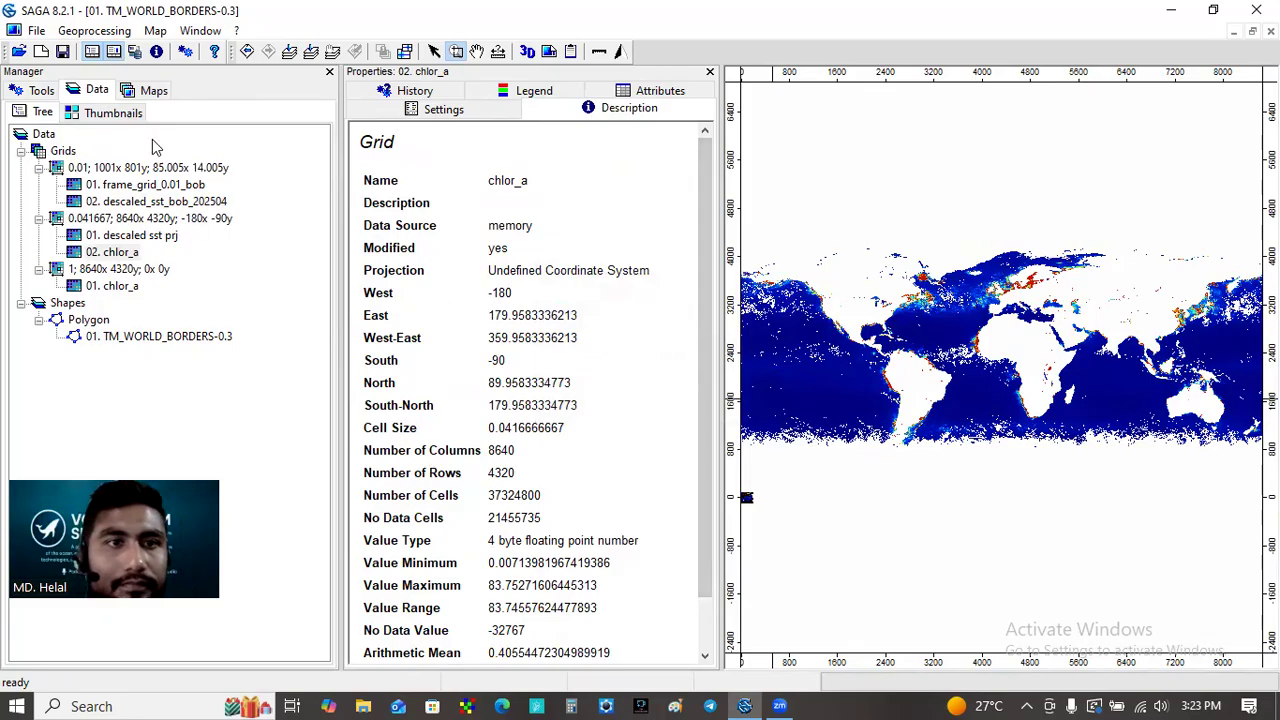
# Step: Zoom the map to the extent of the georeferenced chlor_a grid
pyautogui.click(122, 286)
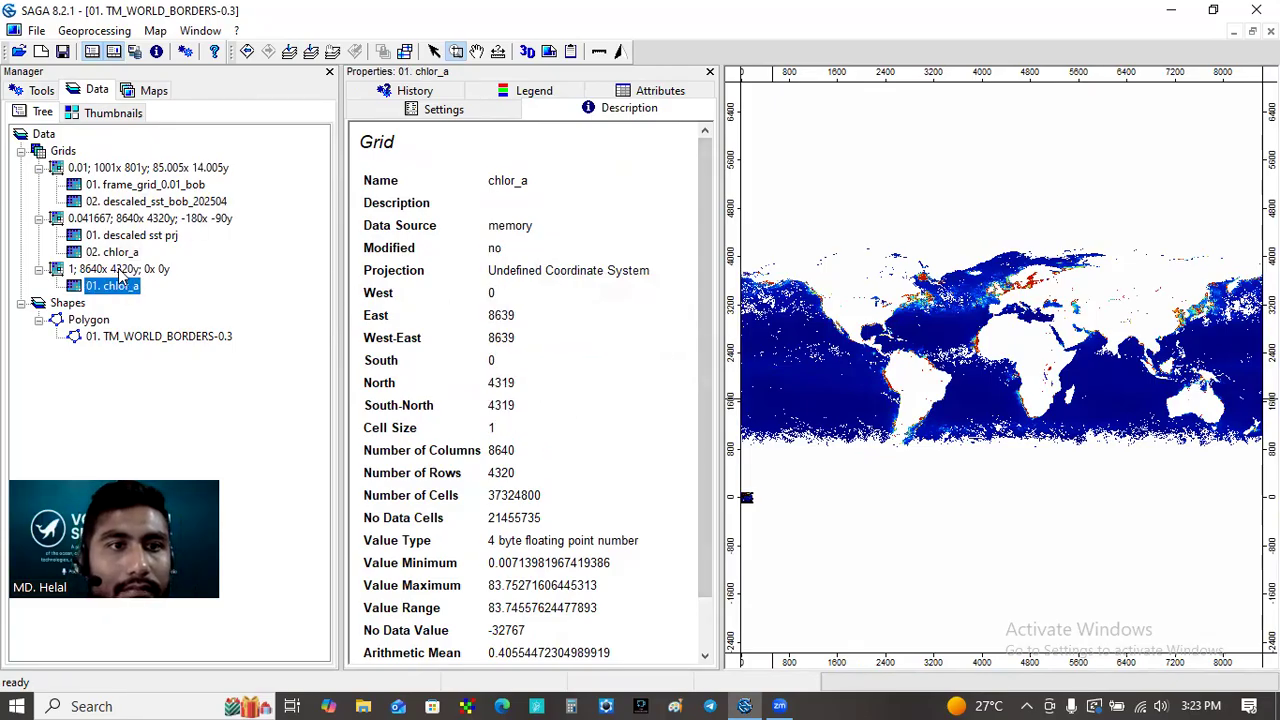
pyautogui.click(118, 252)
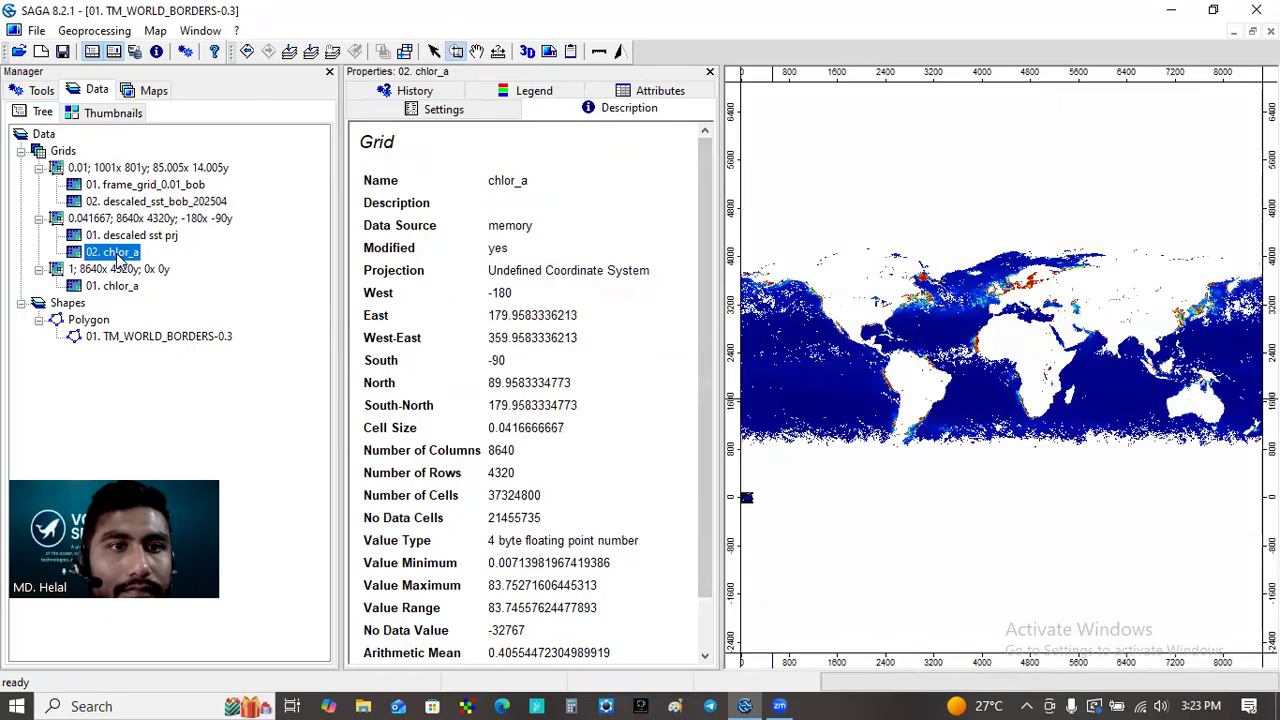
pyautogui.click(310, 51)
# Step: Move the TM_WORLD_BORDERS-0.3 polygon layer to the top of the map's layer order
pyautogui.click(160, 90)
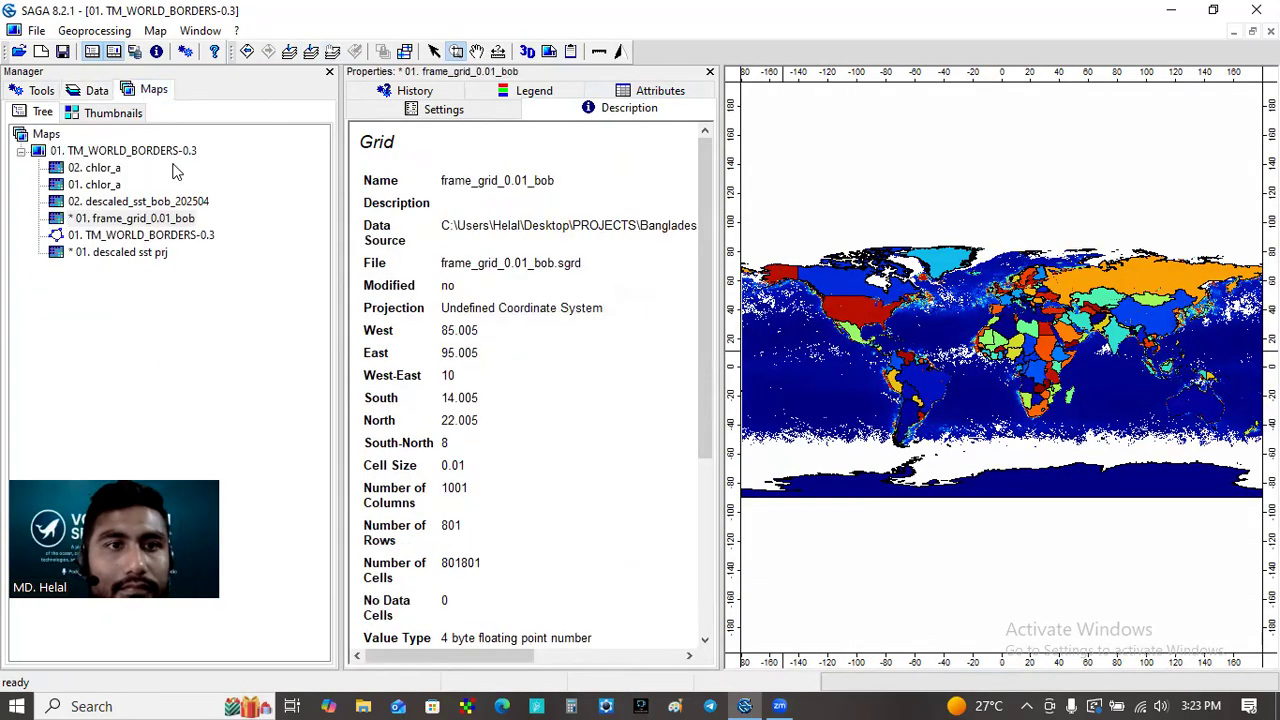
pyautogui.click(163, 240)
pyautogui.rightClick(165, 245)
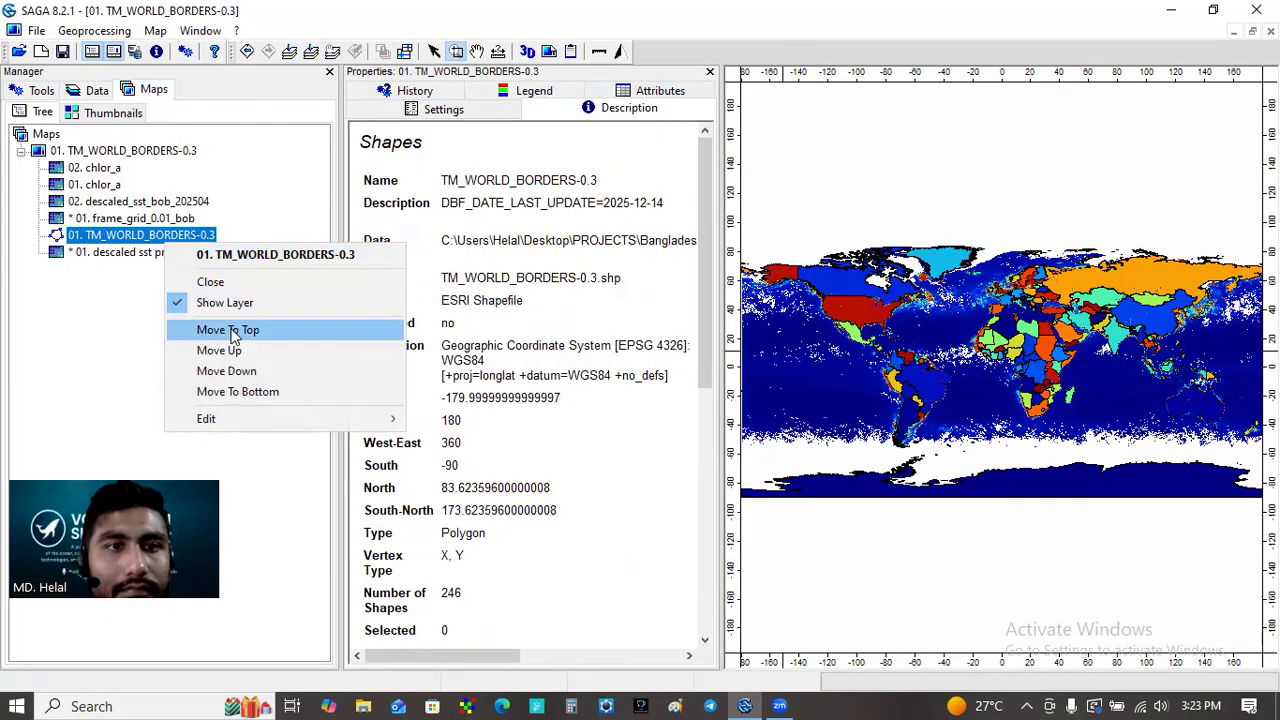
pyautogui.click(229, 330)
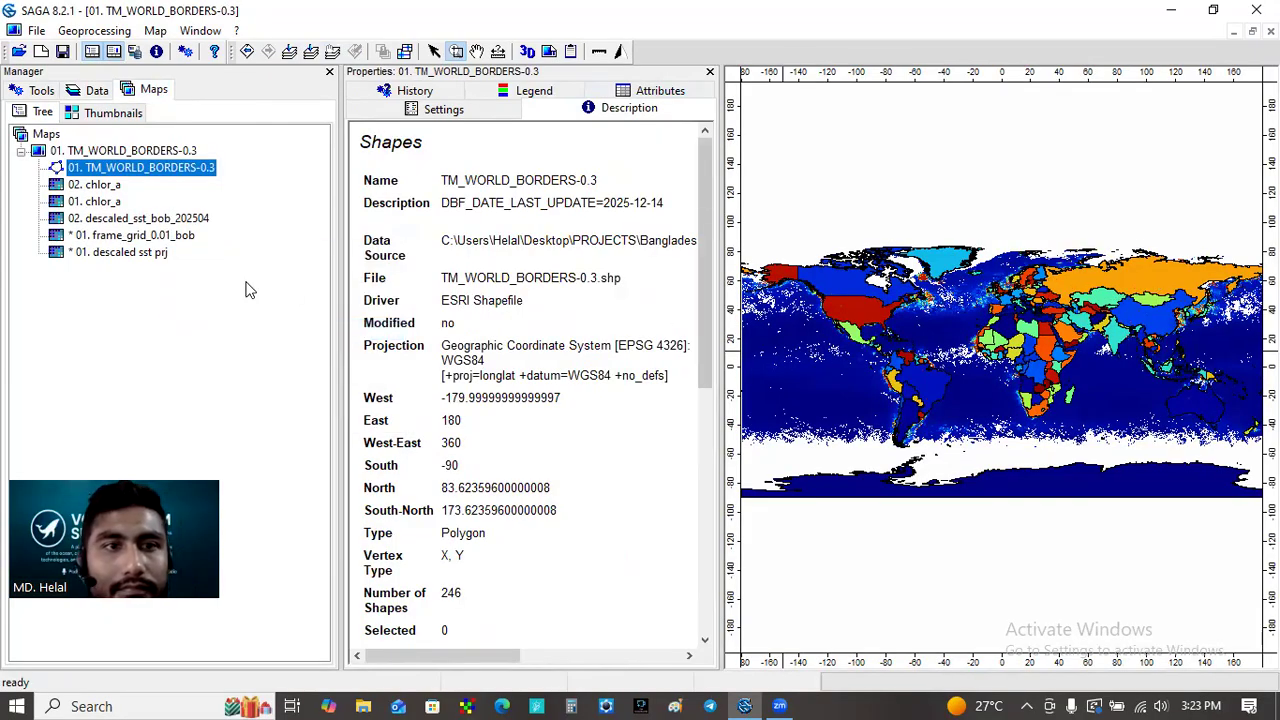
# Step: Delete the original ungeoreferenced chlor_a grid from the 1; 8640x 4320y; 0x 0y grid system
pyautogui.click(96, 91)
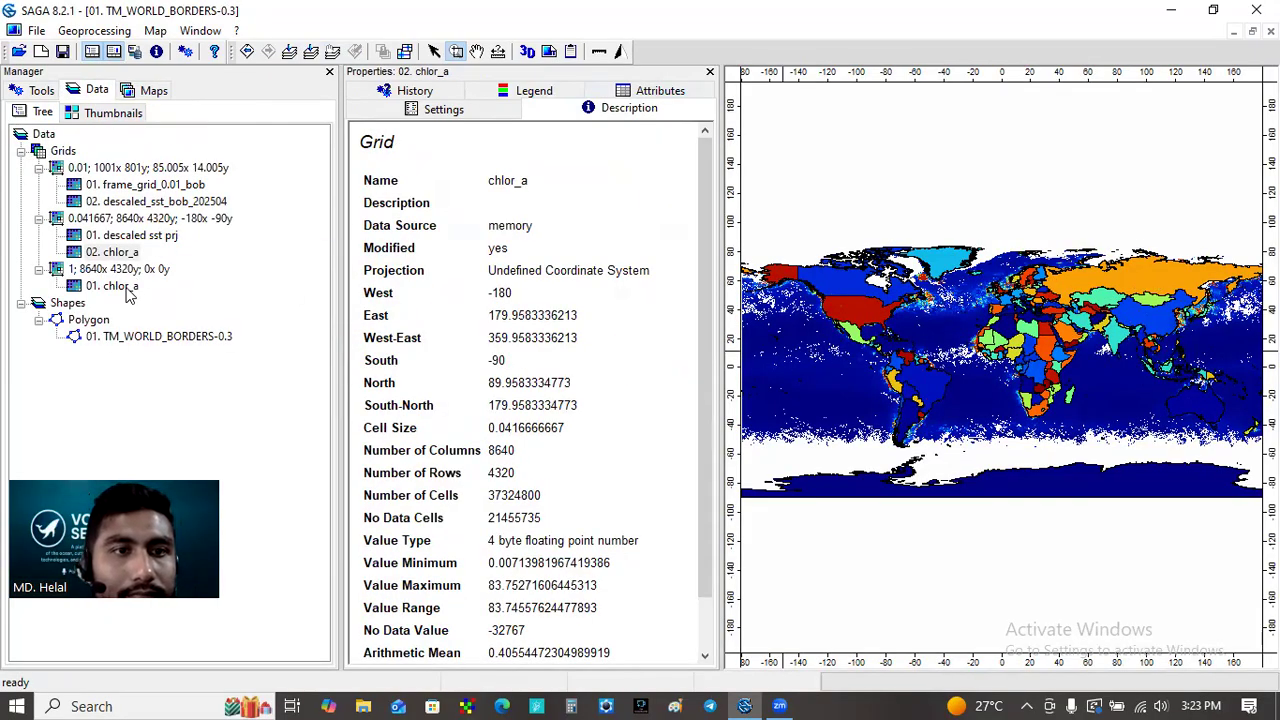
pyautogui.click(112, 286)
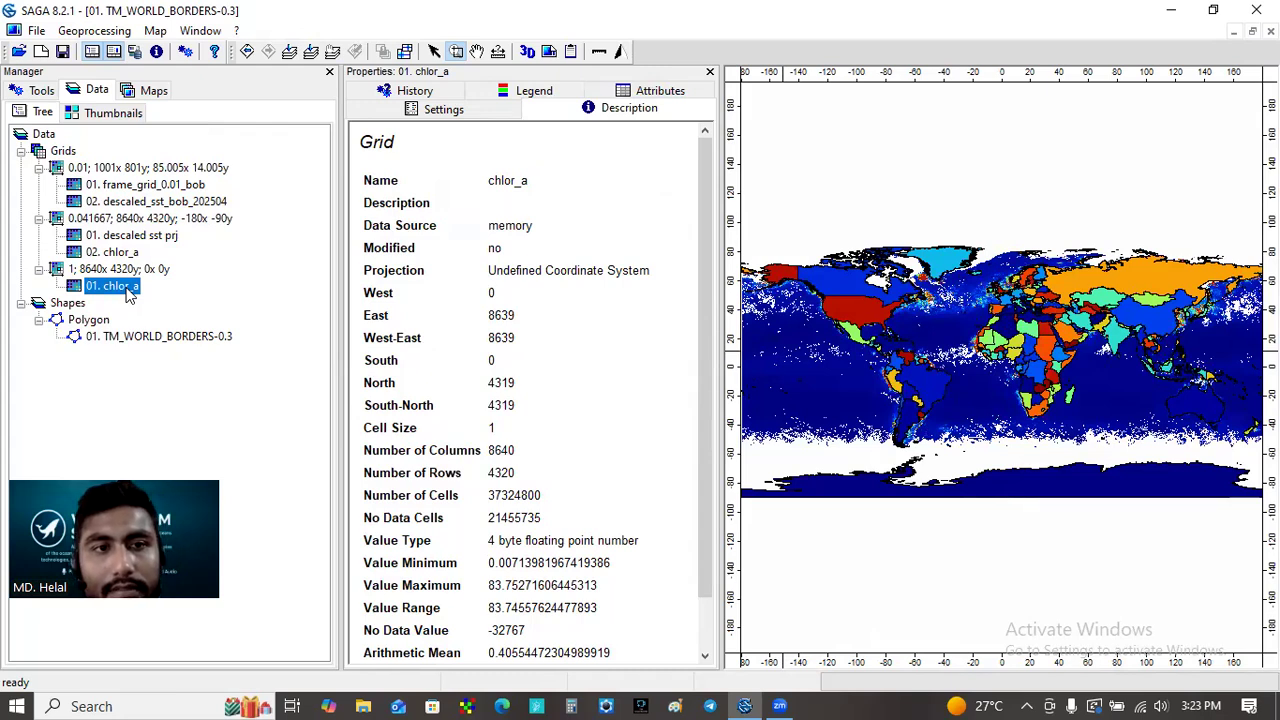
pyautogui.rightClick(128, 290)
pyautogui.click(212, 330)
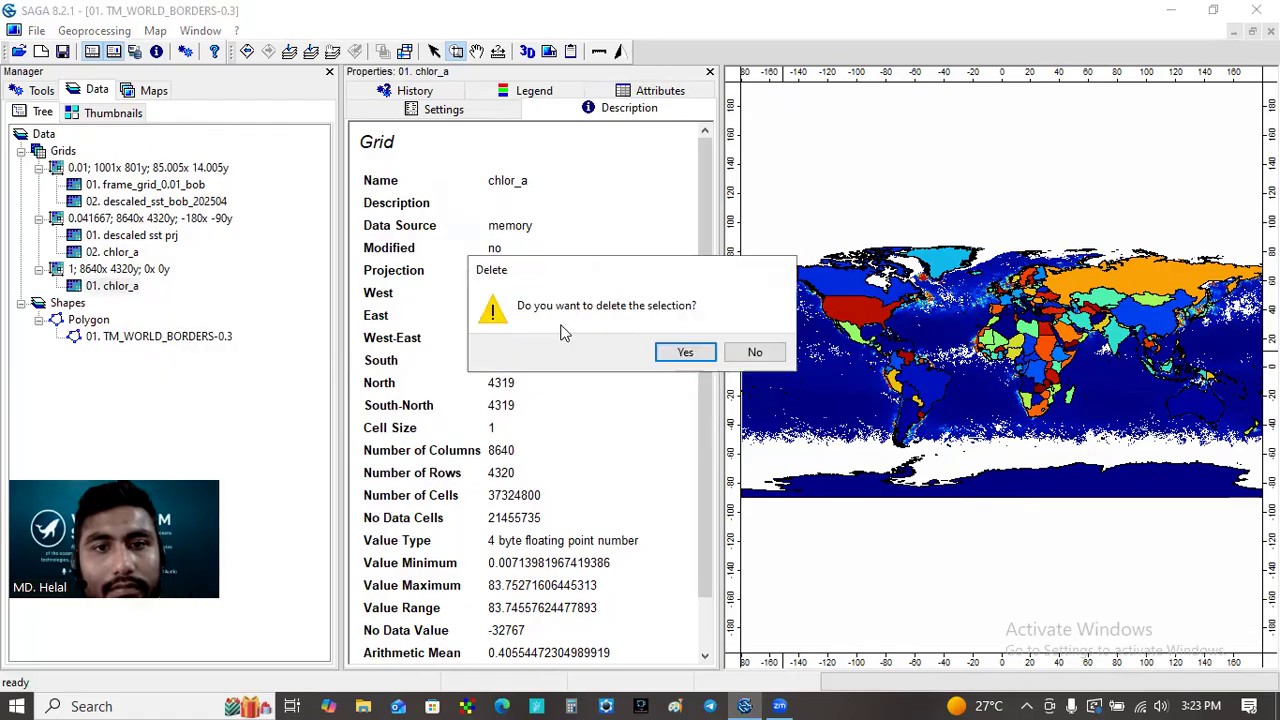
pyautogui.click(685, 352)
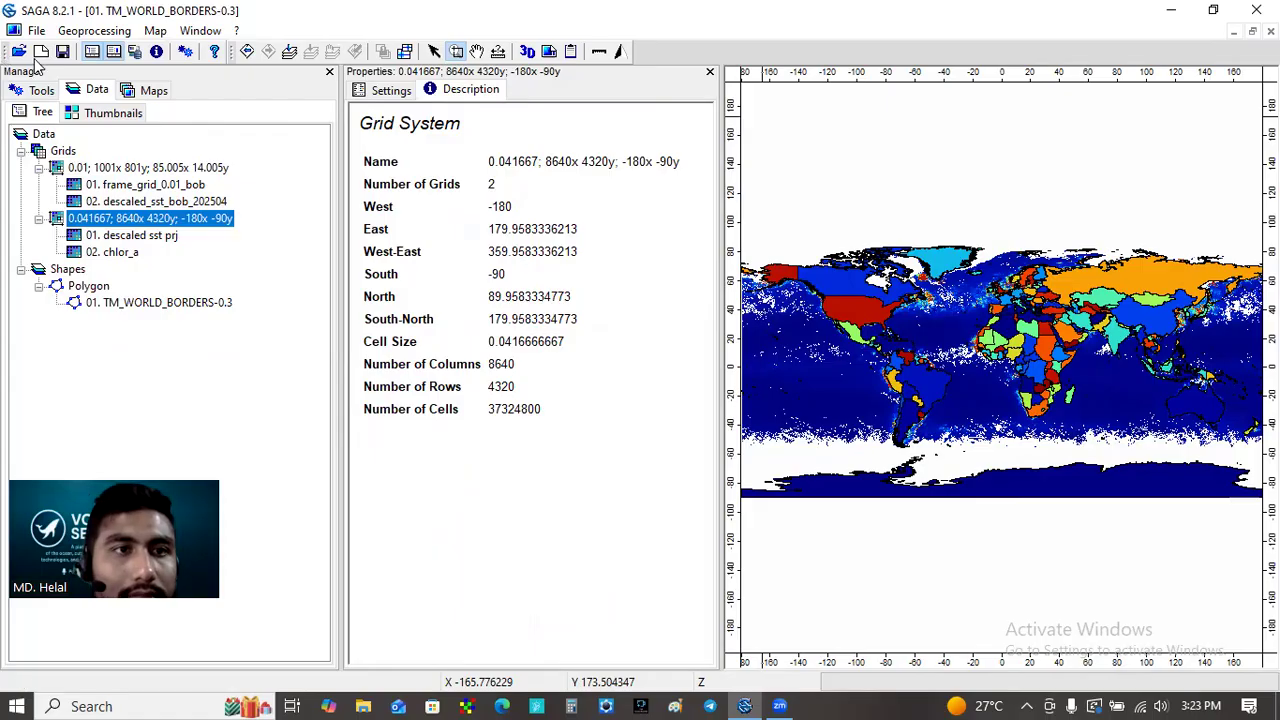
# Step: Open the grid Resampling tool with 0.041667; 8640x 4320y; -180x -90y as the input grid system
pyautogui.click(40, 92)
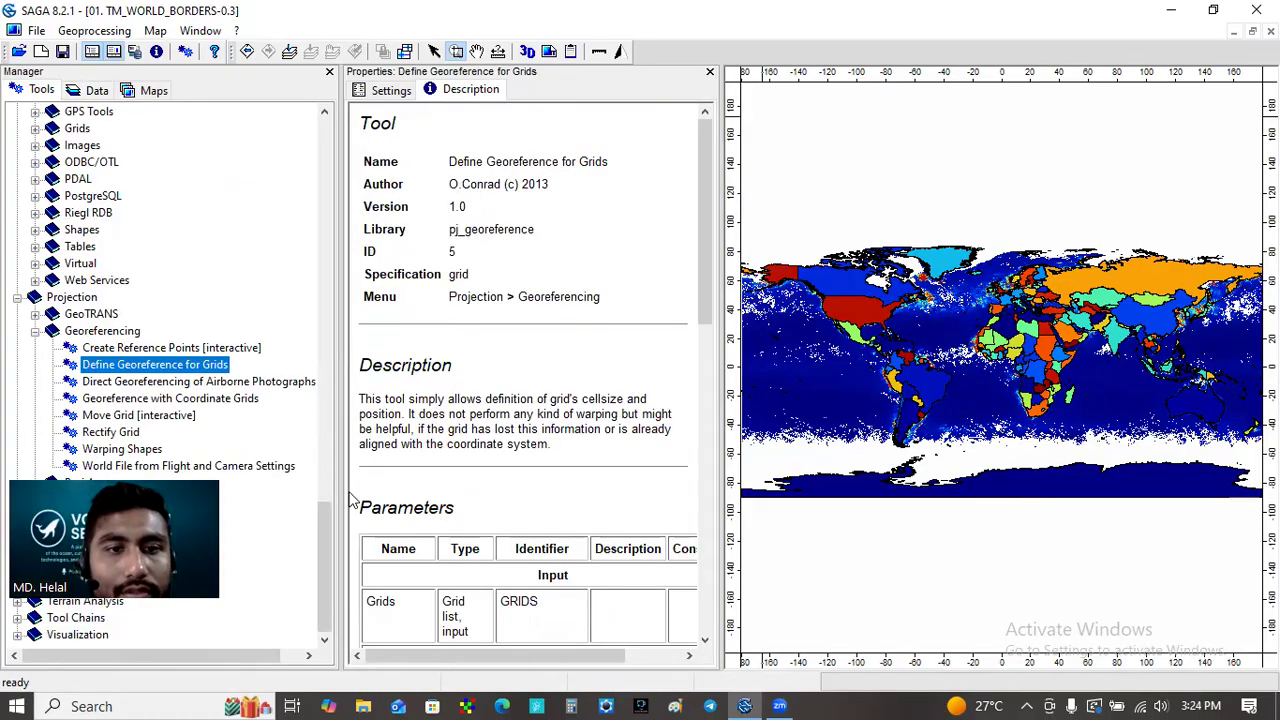
pyautogui.moveTo(328, 527); pyautogui.dragTo(349, 388)
pyautogui.doubleClick(111, 246)
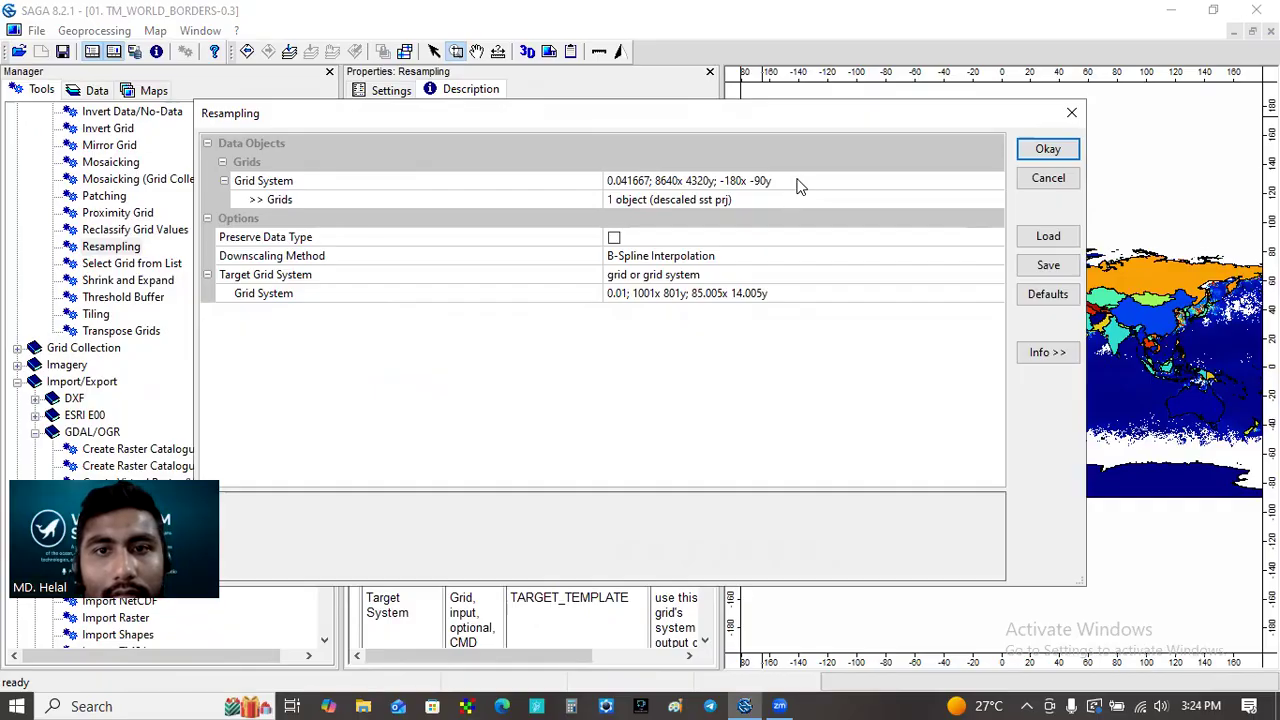
pyautogui.click(799, 182)
pyautogui.click(790, 199)
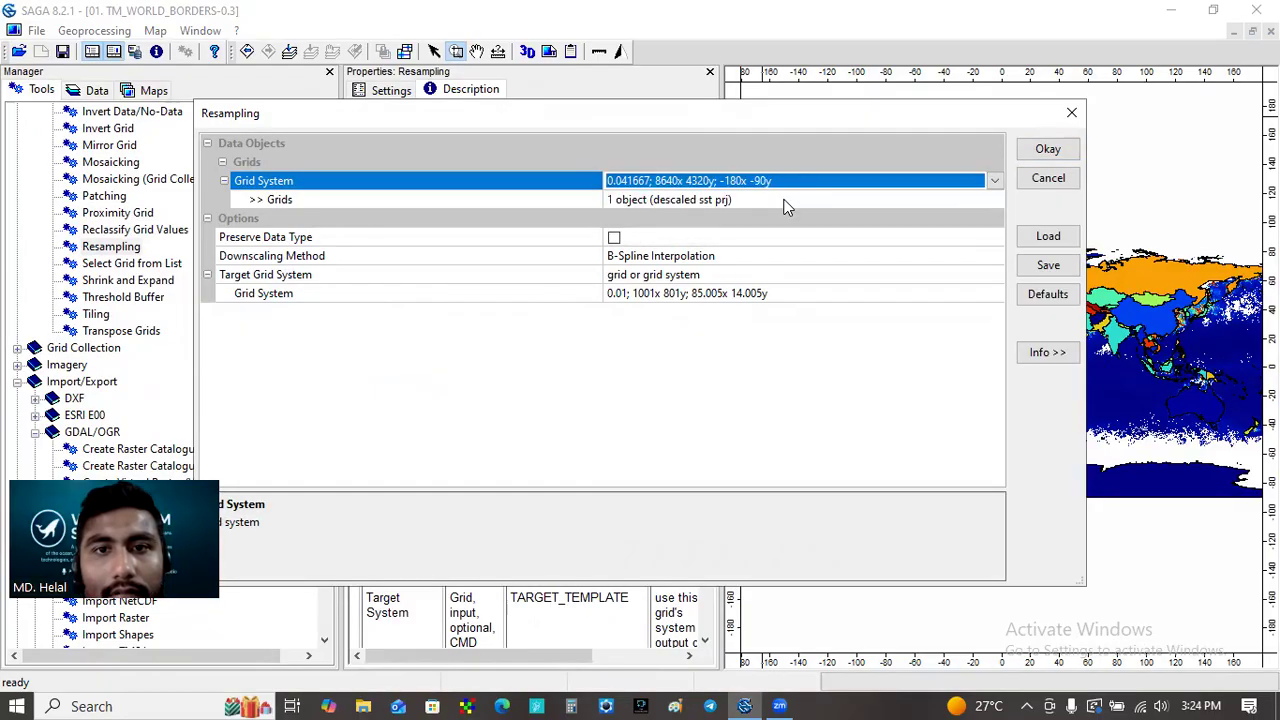
pyautogui.click(785, 201)
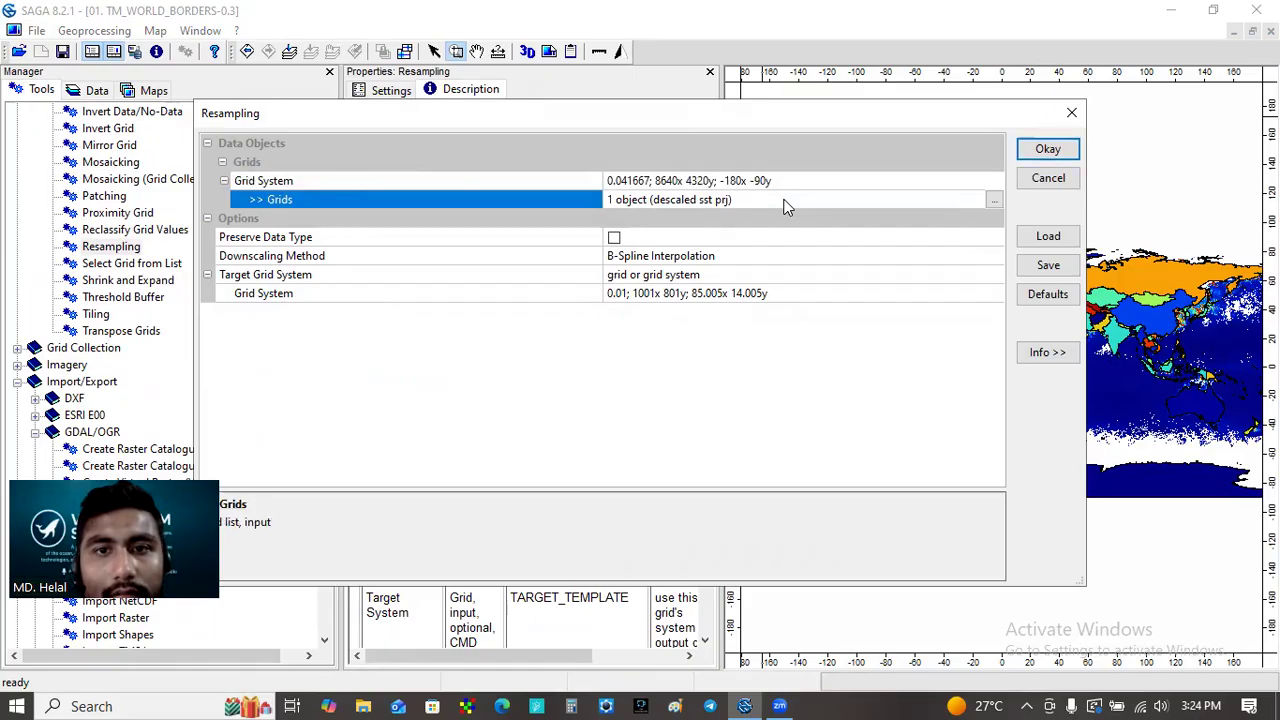
# Step: Set chlor_a as the only input grid, leaving out descaled sst prj, and resample it onto the 0.01; 1001x 801y; 85.005x 14.005y grid system
pyautogui.click(993, 201)
pyautogui.click(258, 148)
pyautogui.click(601, 177)
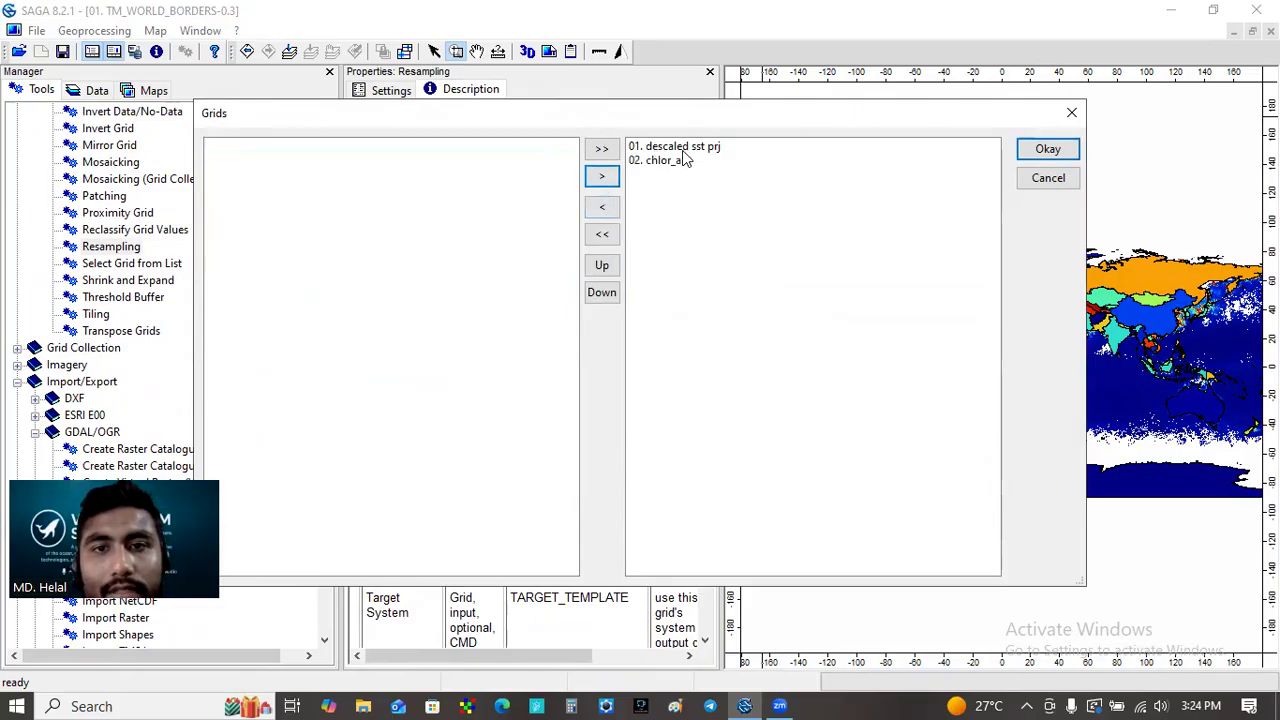
pyautogui.click(683, 150)
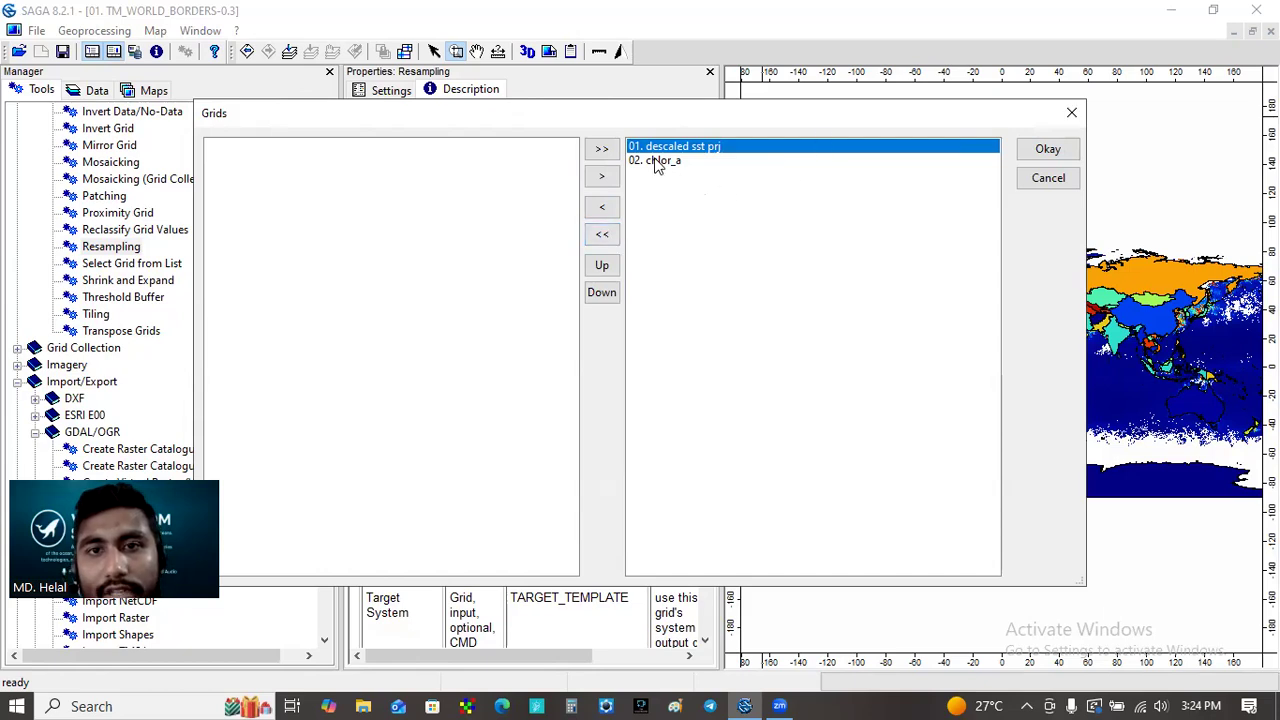
pyautogui.click(606, 240)
pyautogui.click(242, 161)
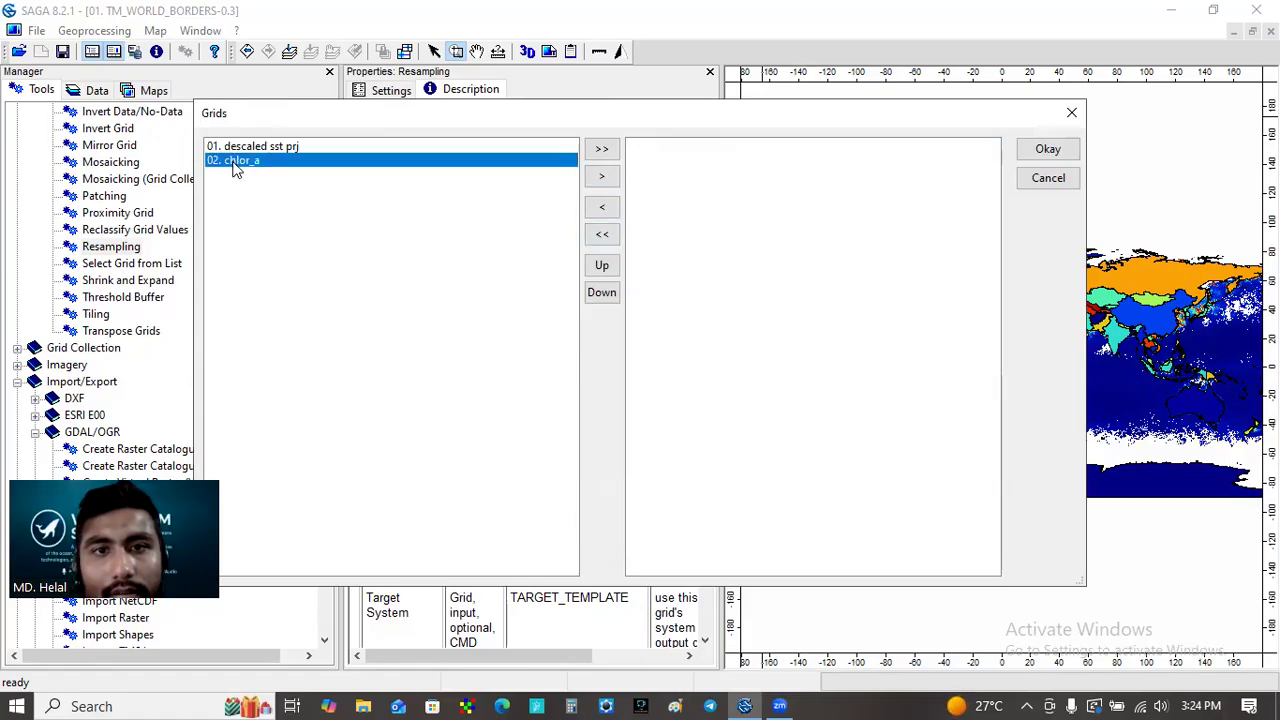
pyautogui.click(591, 184)
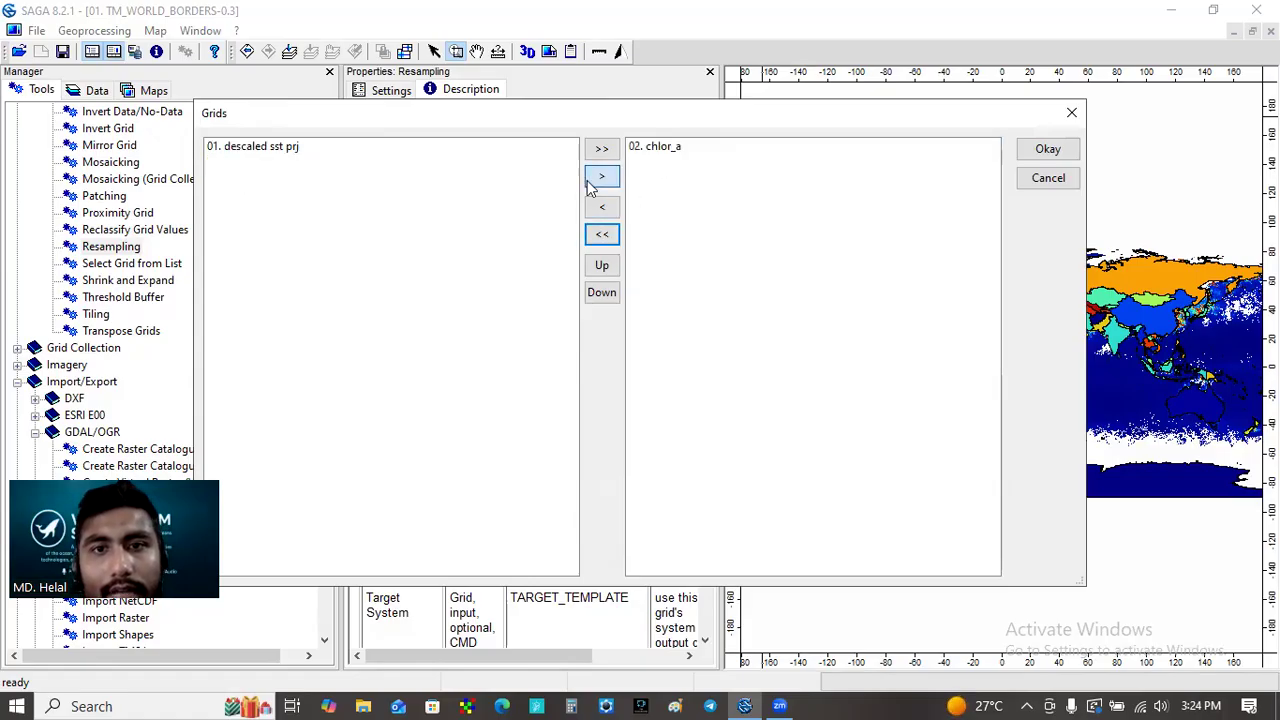
pyautogui.click(1048, 149)
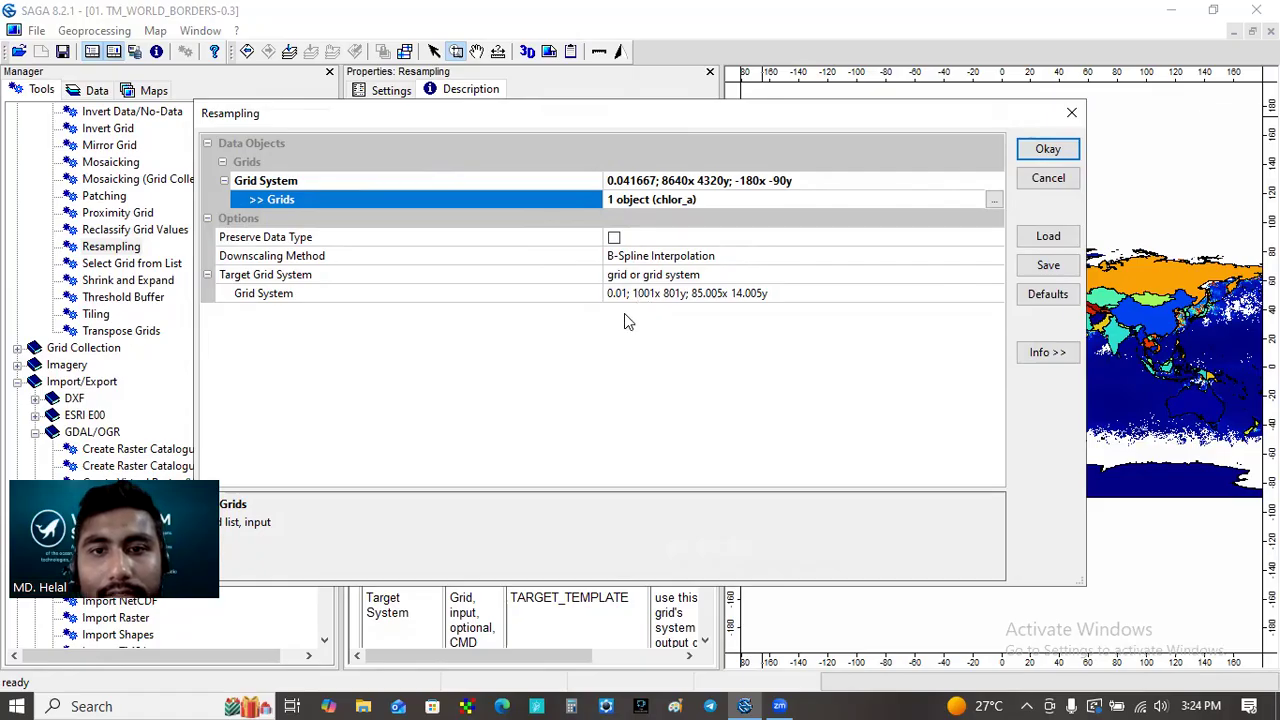
pyautogui.click(1047, 151)
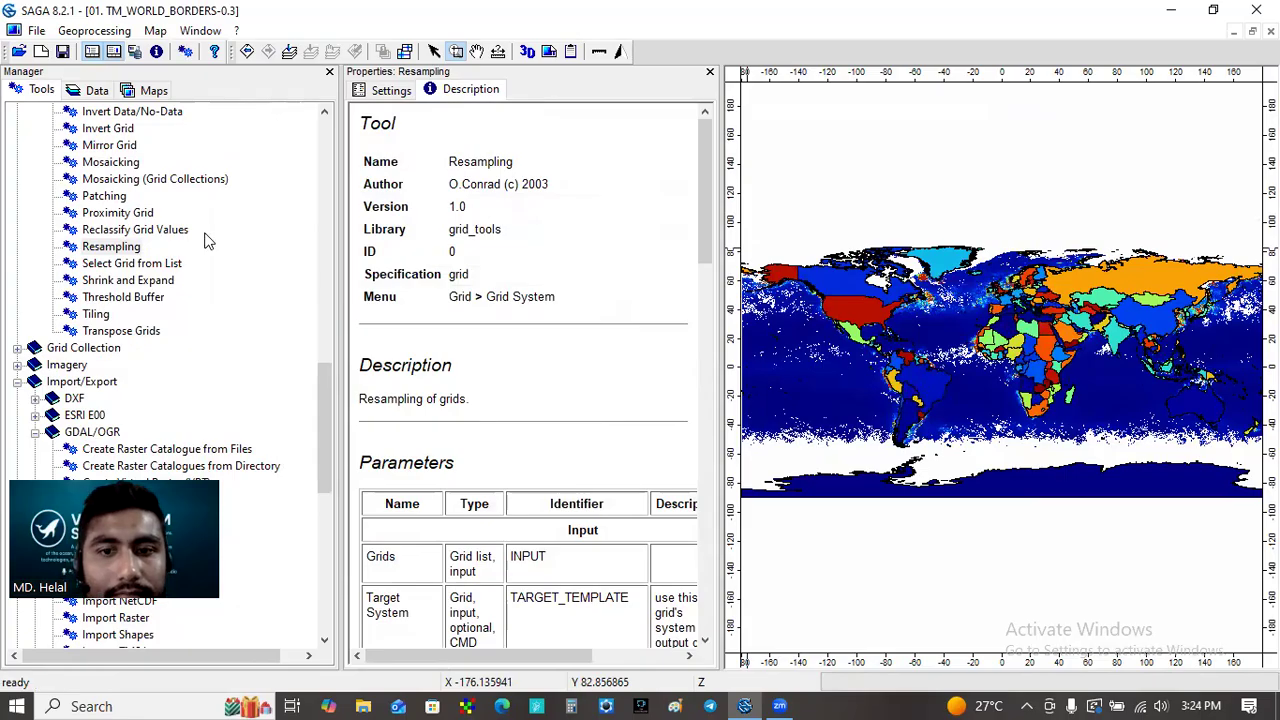
# Step: Add the resampled chlor_a grid from the 0.01; 1001x 801y; 85.005x 14.005y system to the existing TM_WORLD_BORDERS-0.3 map
pyautogui.click(97, 90)
pyautogui.click(134, 235)
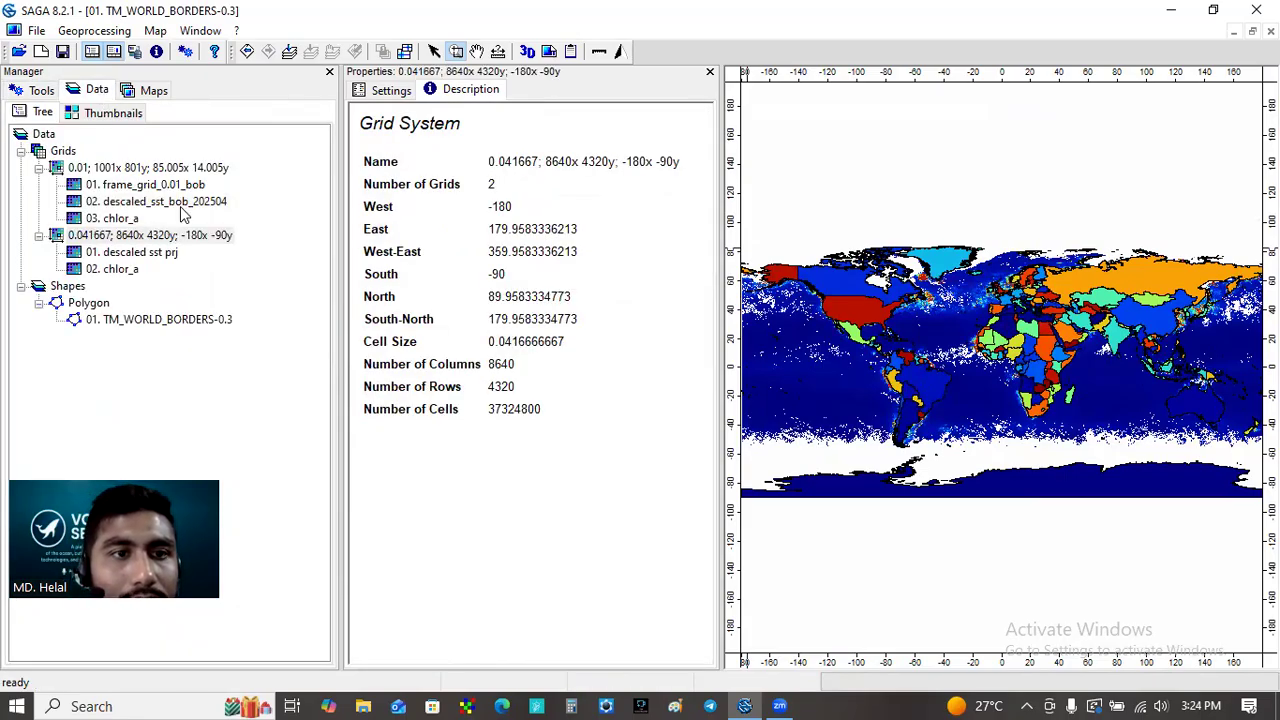
pyautogui.click(130, 222)
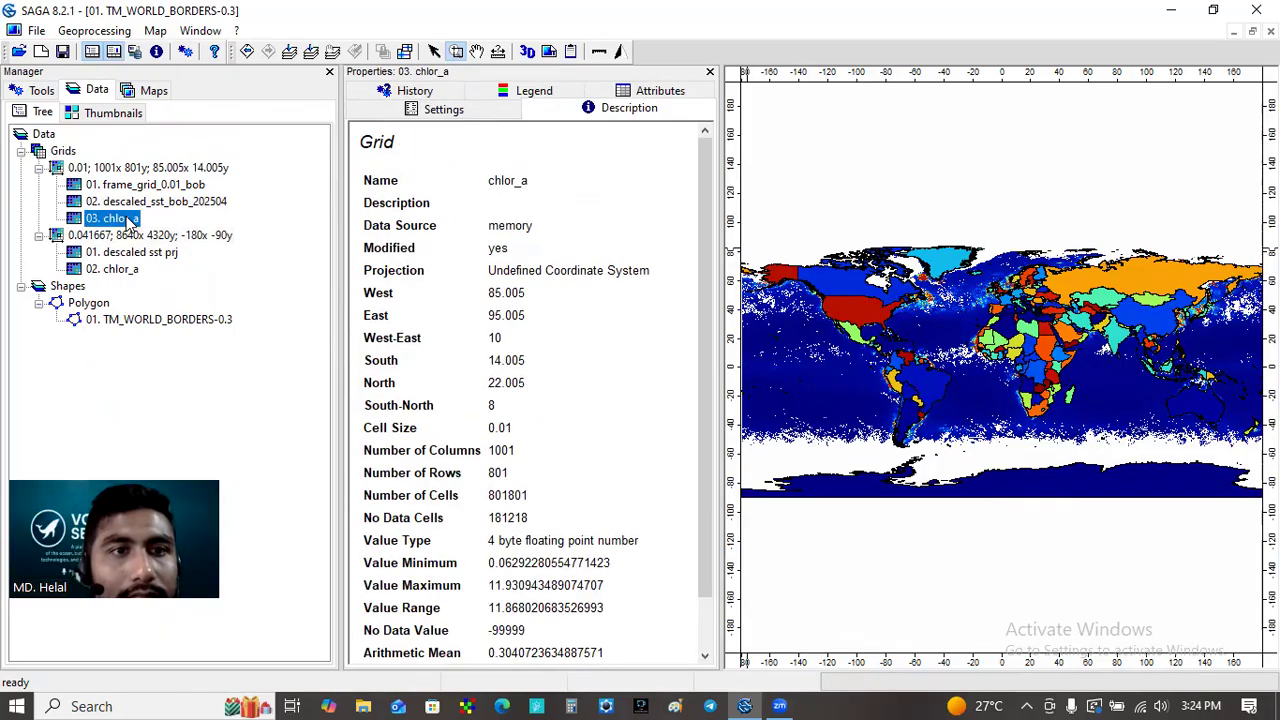
pyautogui.rightClick(130, 222)
pyautogui.click(214, 274)
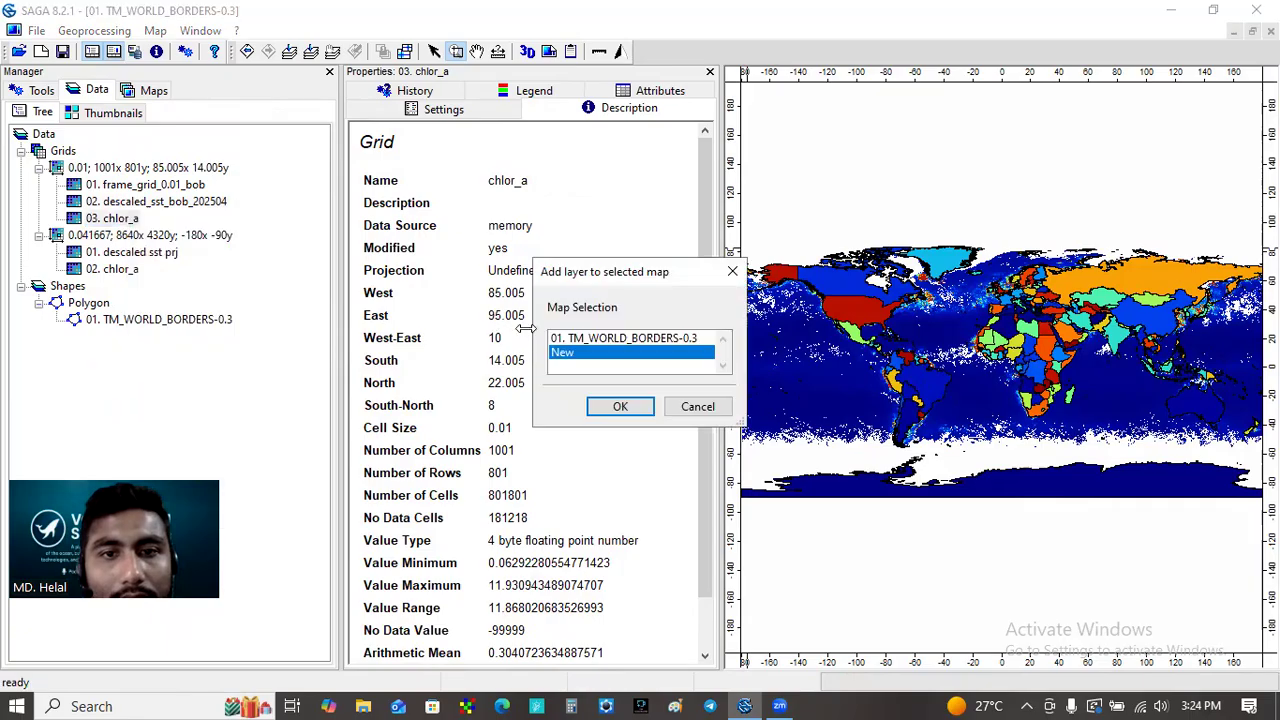
pyautogui.click(580, 339)
pyautogui.click(622, 406)
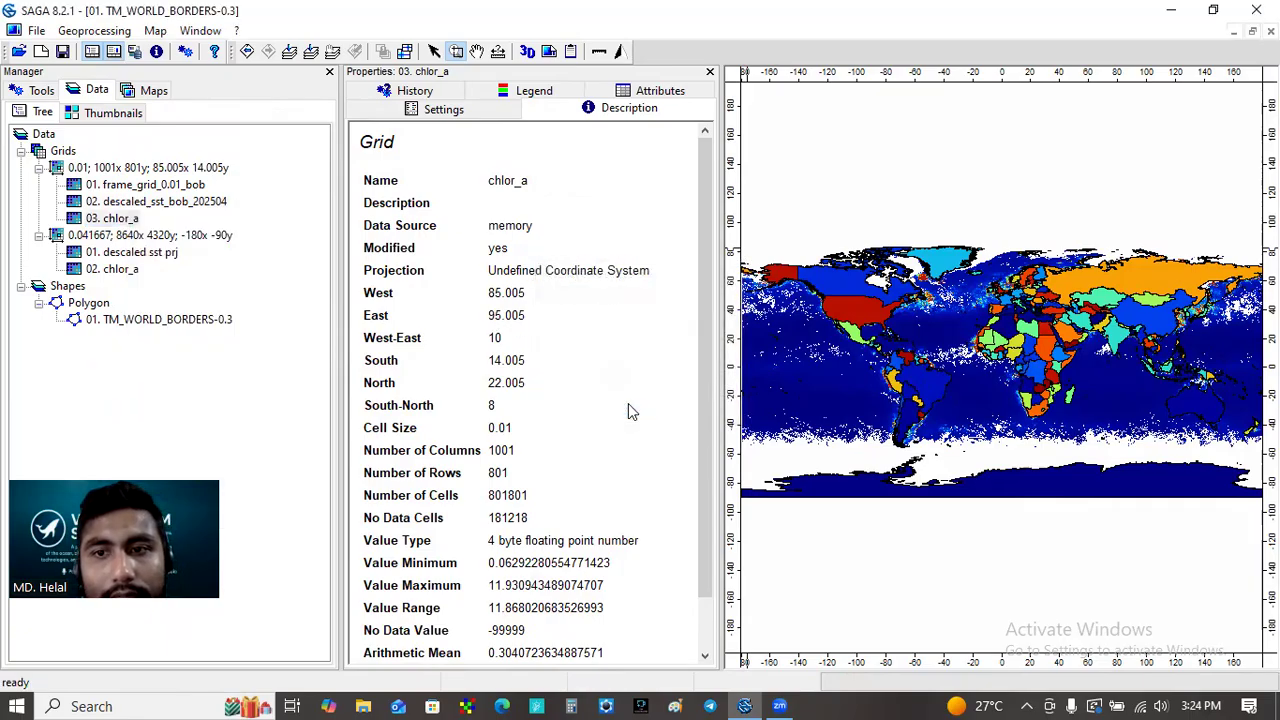
# Step: Rename the chlor_a grid in the 0.041667; 8640x 4320y; -180x -90y system as chlor_a prj
pyautogui.click(117, 219)
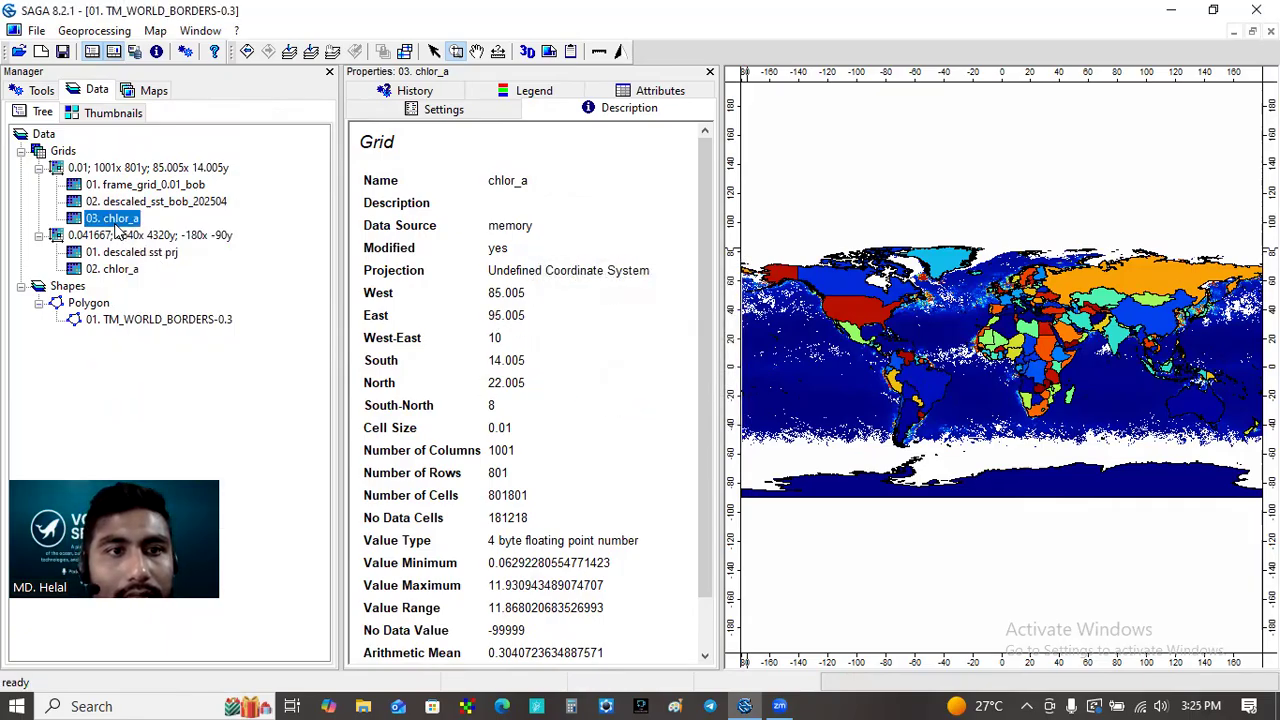
pyautogui.click(311, 51)
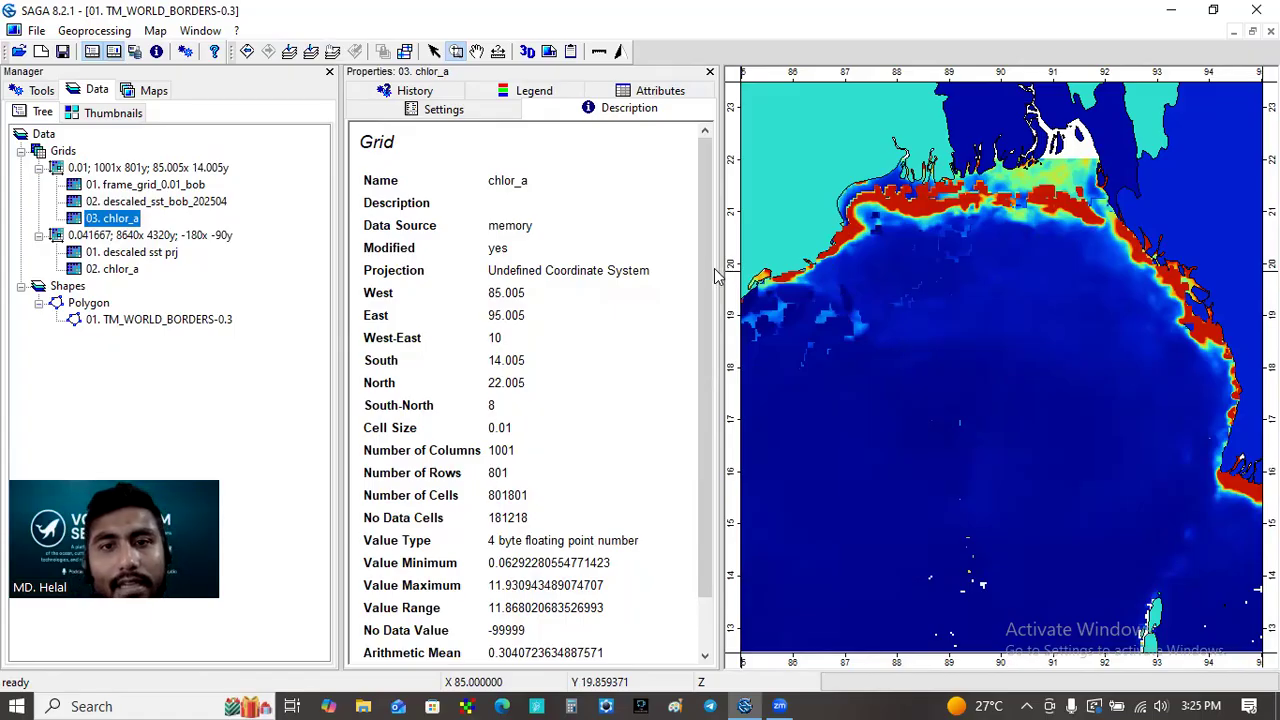
pyautogui.click(120, 270)
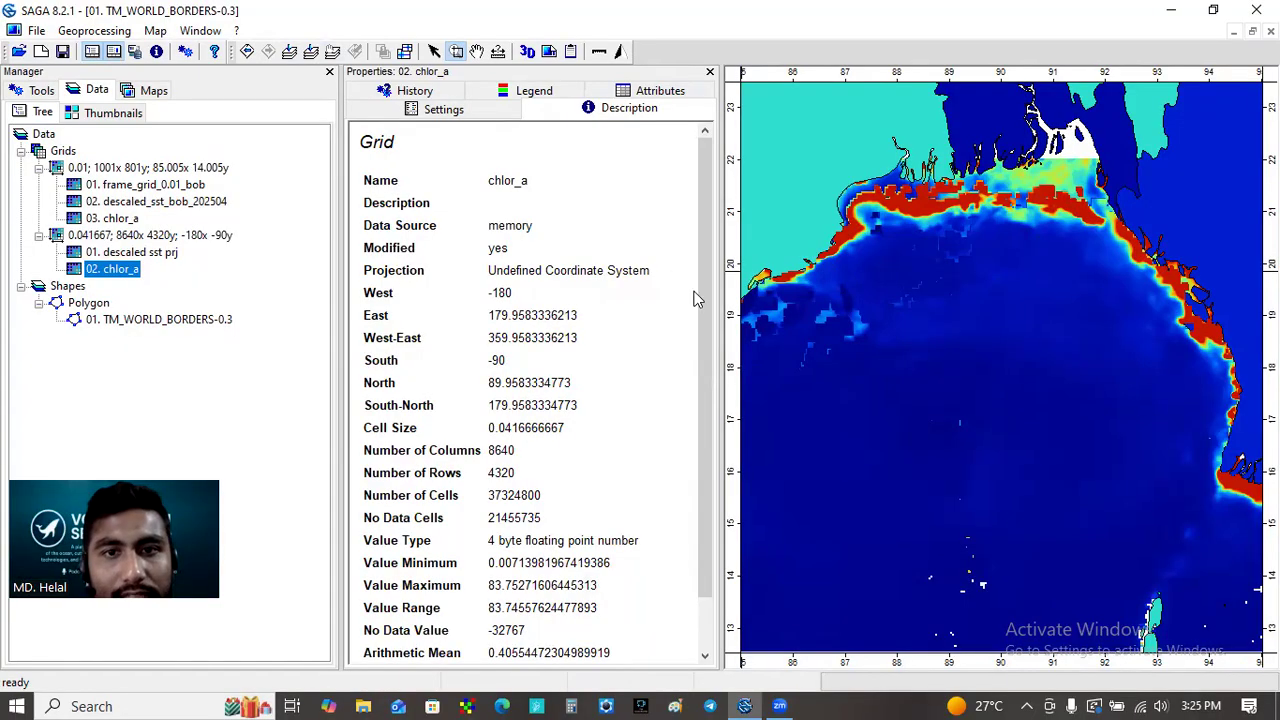
pyautogui.click(443, 110)
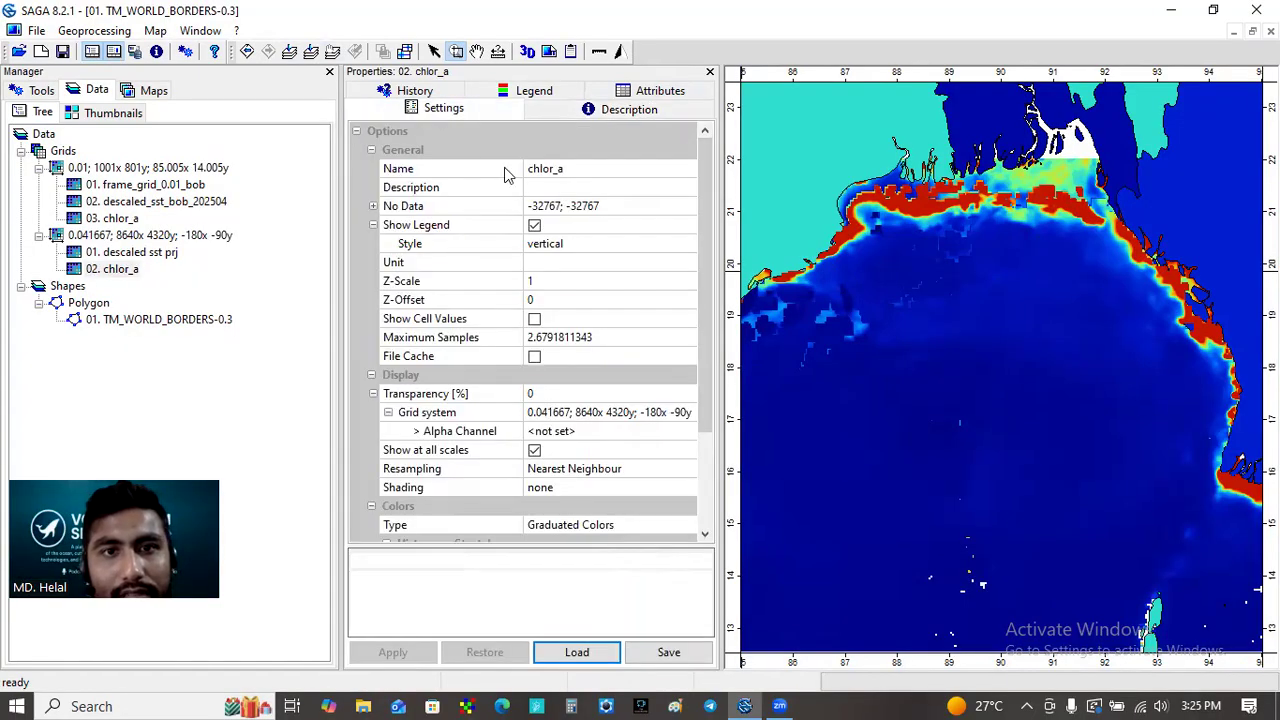
pyautogui.click(573, 169)
pyautogui.click(573, 169)
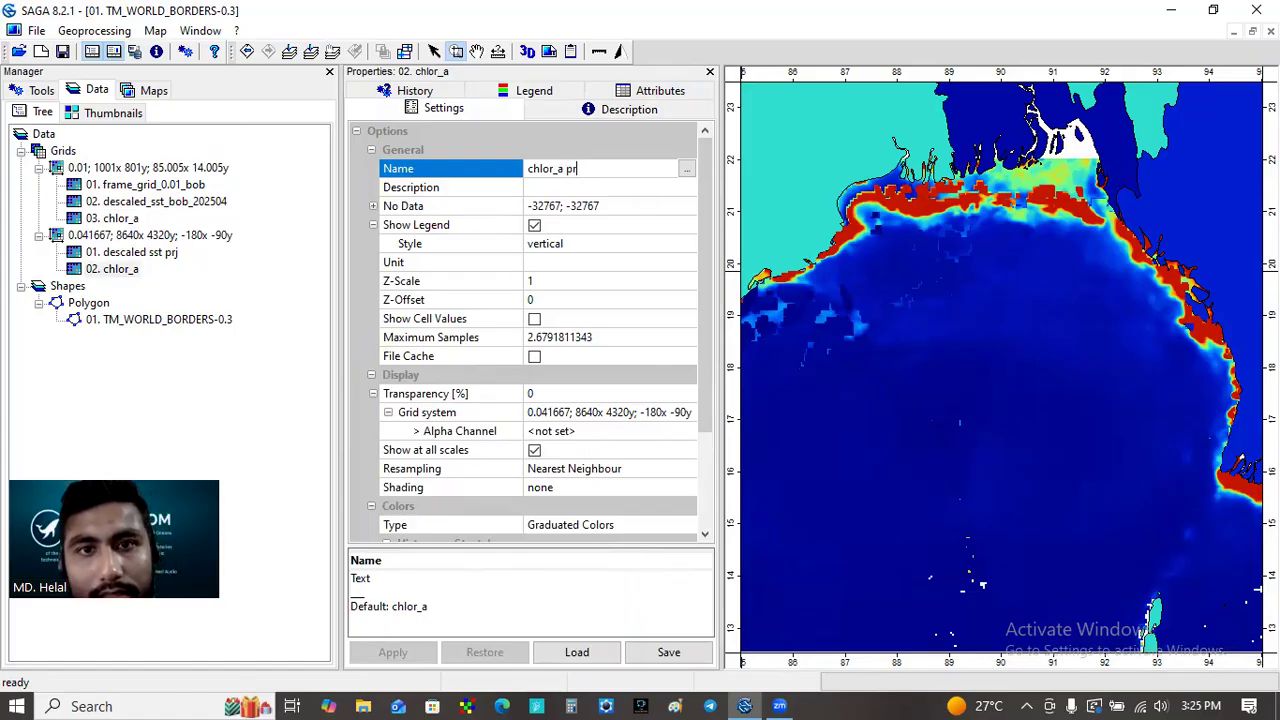
pyautogui.write('prj')
pyautogui.click(604, 290)
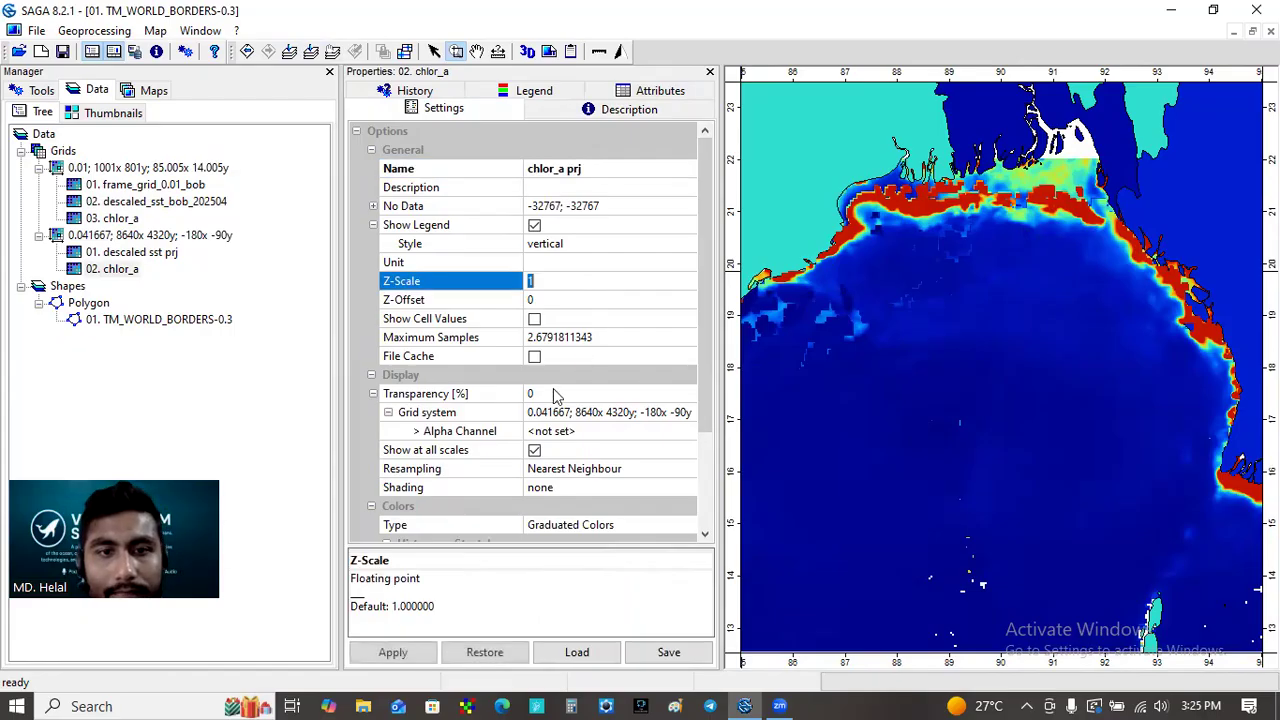
pyautogui.click(406, 650)
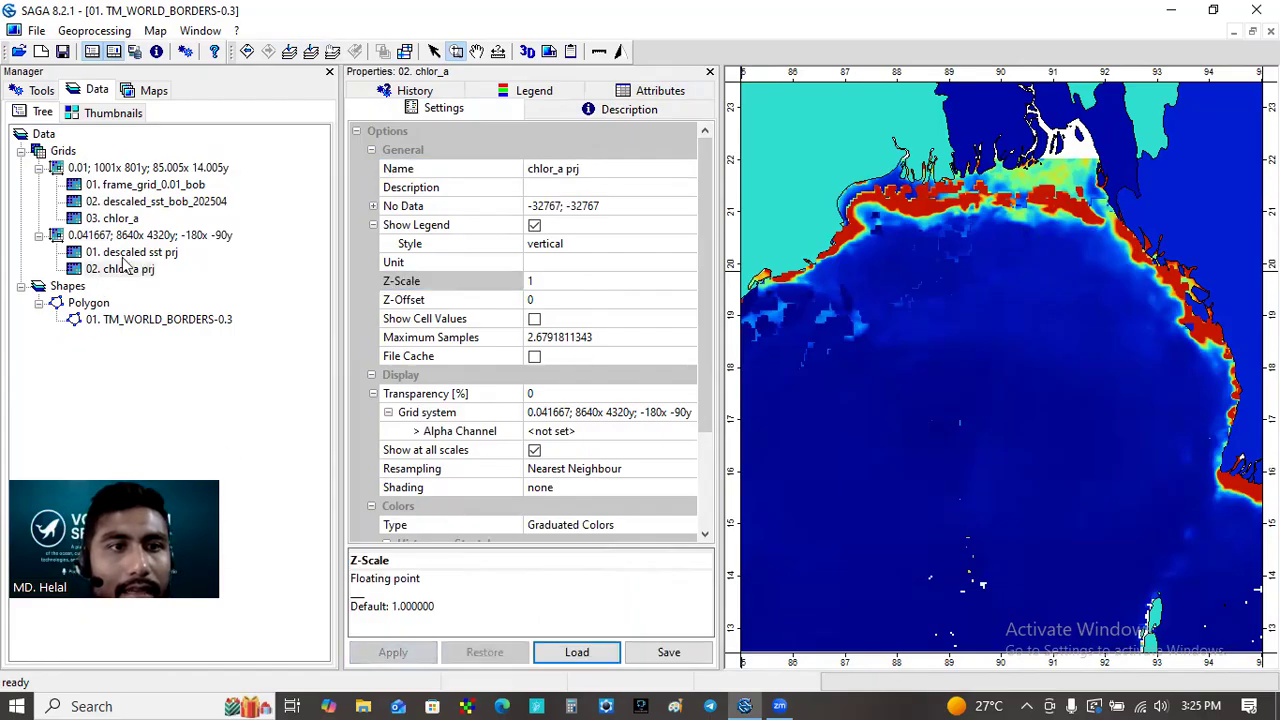
# Step: Rename the chlor_a grid in the 0.01; 1001x 801y; 85.005x 14.005y system as chlor_a BOB 202504
pyautogui.click(116, 218)
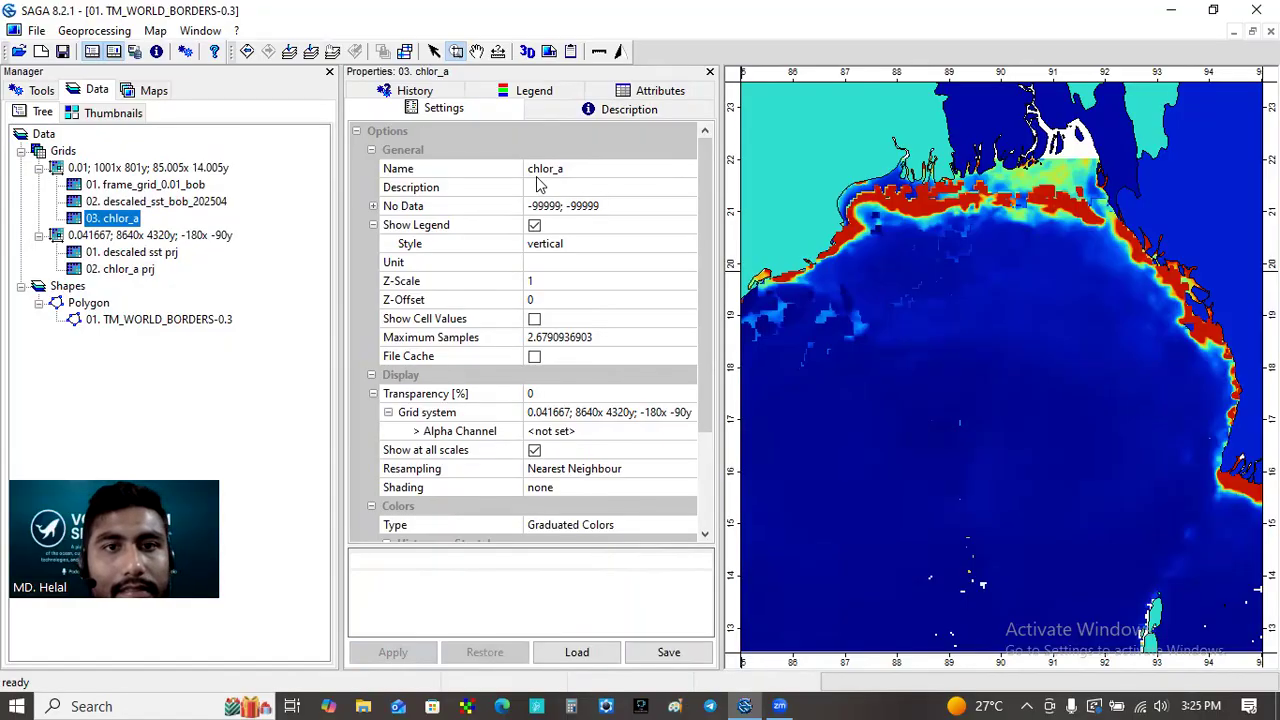
pyautogui.click(592, 170)
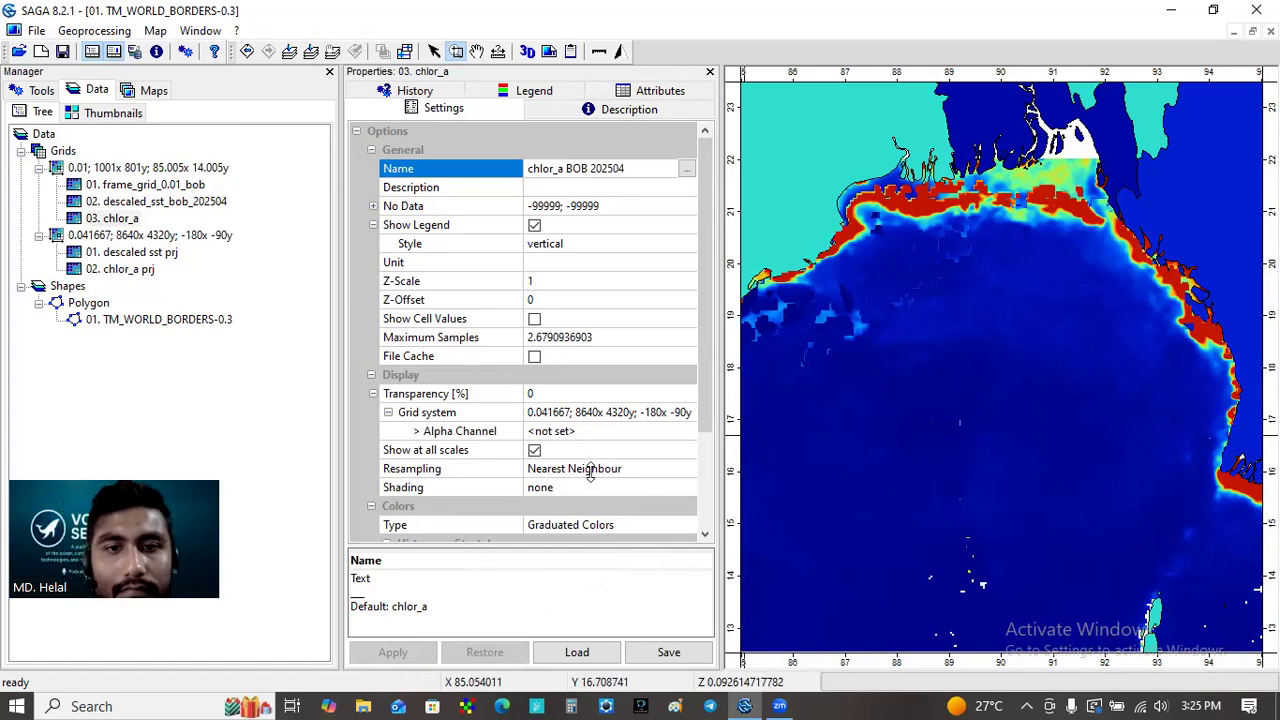
pyautogui.click(628, 337)
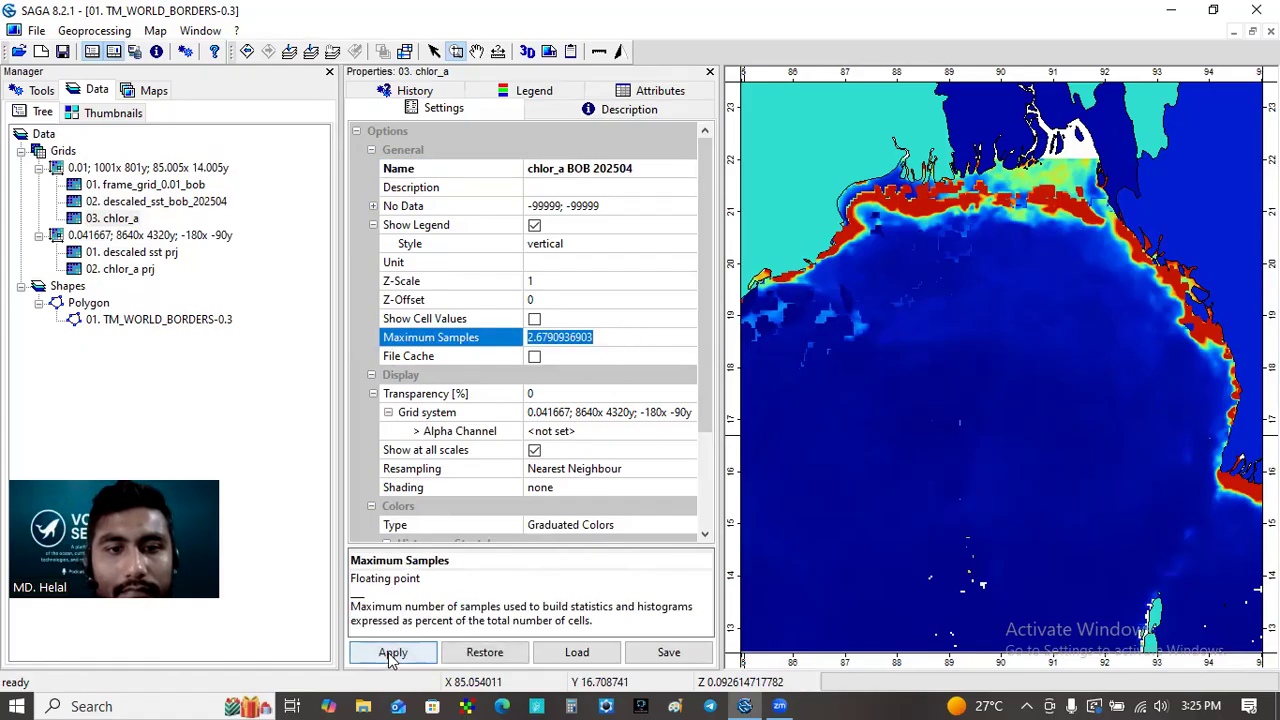
pyautogui.click(393, 653)
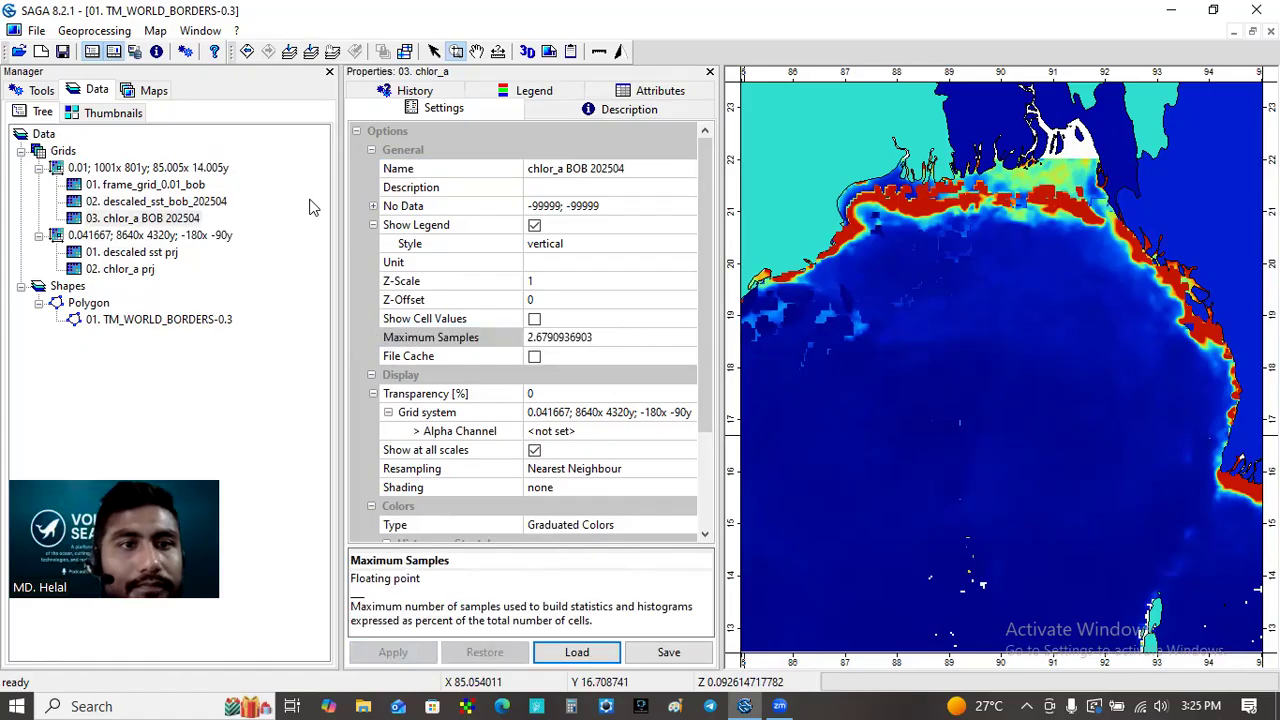
# Step: Save the chlor_a BOB 202504 grid as chlor_a BOB 202504.sgrd in the GRIDS > colorweb > chlor folder
pyautogui.click(180, 224)
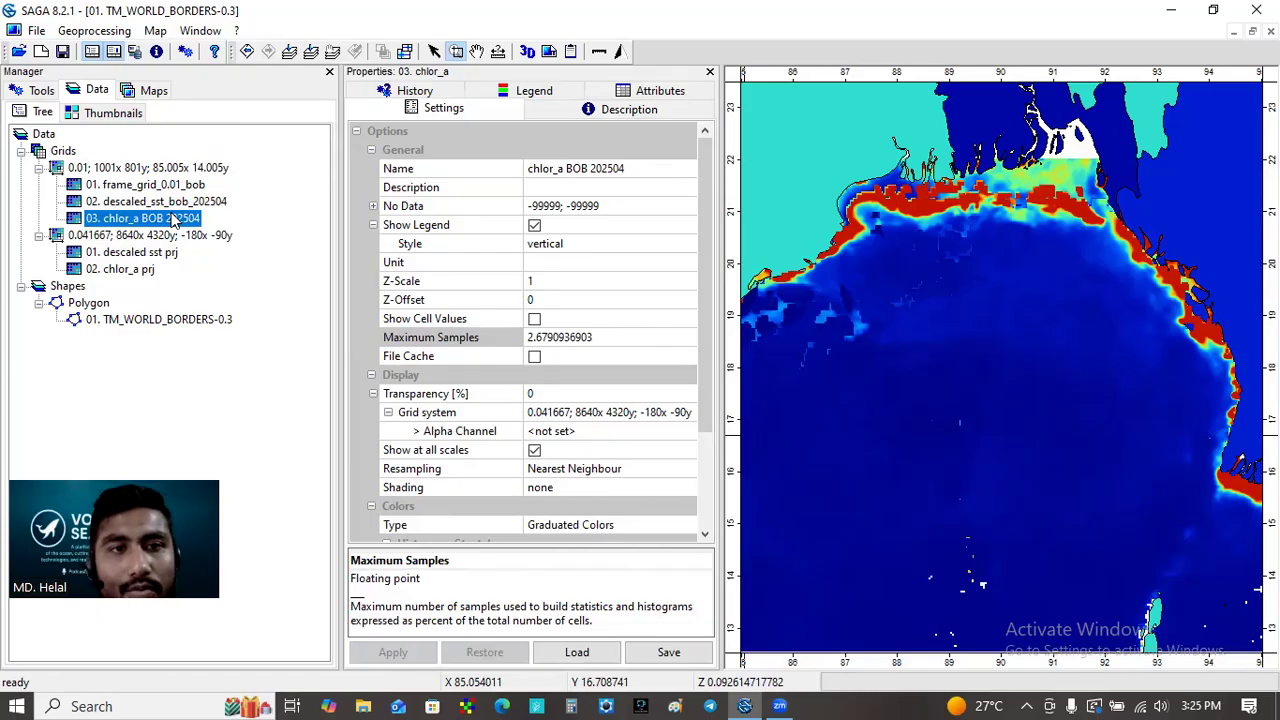
pyautogui.rightClick(175, 220)
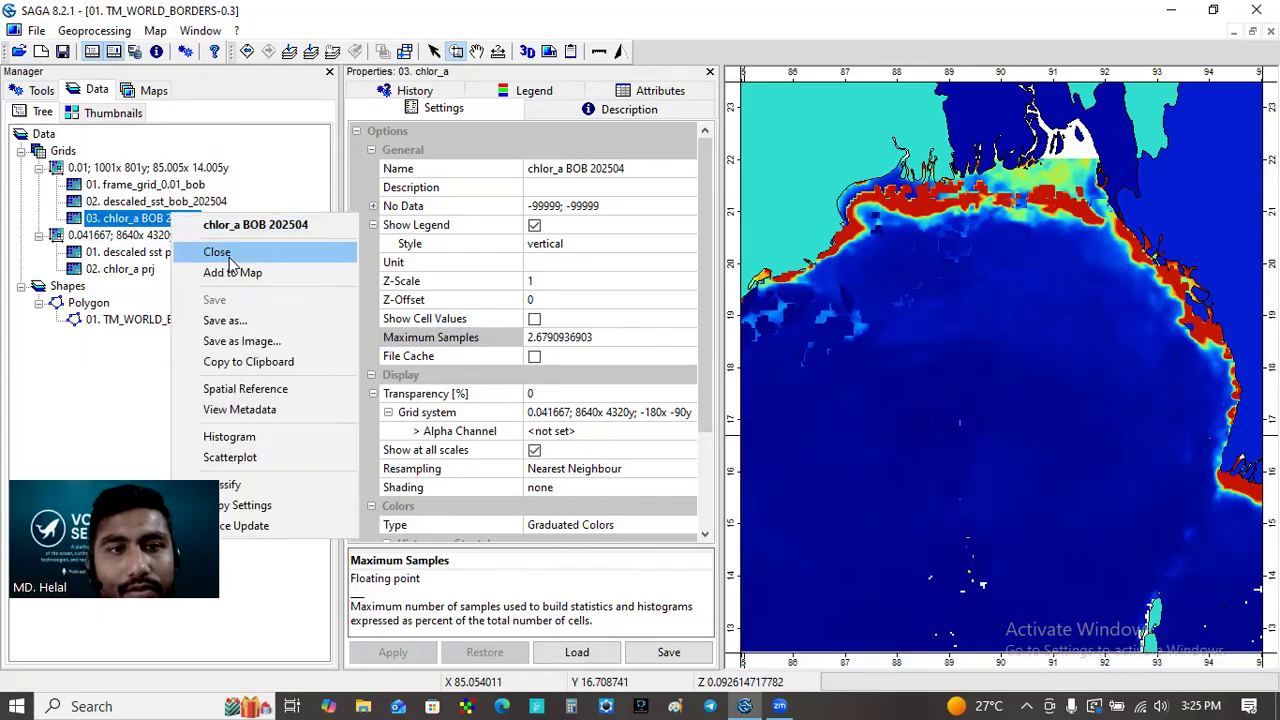
pyautogui.click(255, 325)
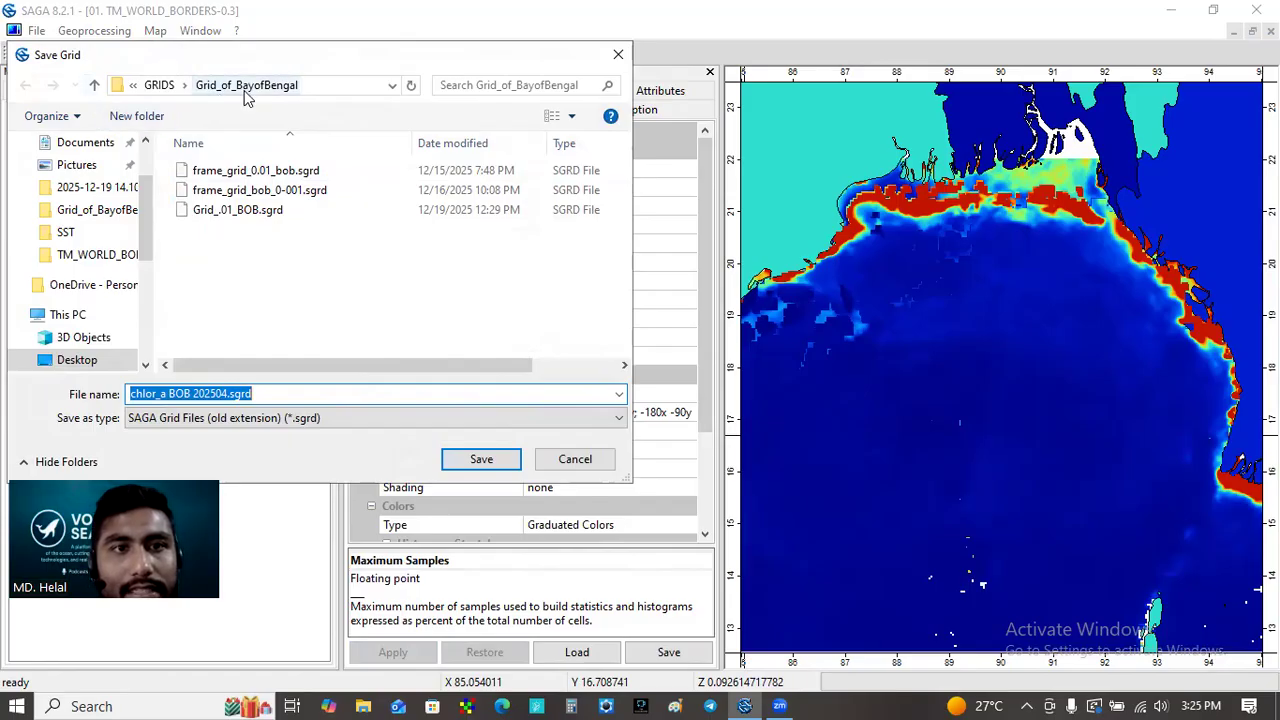
pyautogui.click(95, 85)
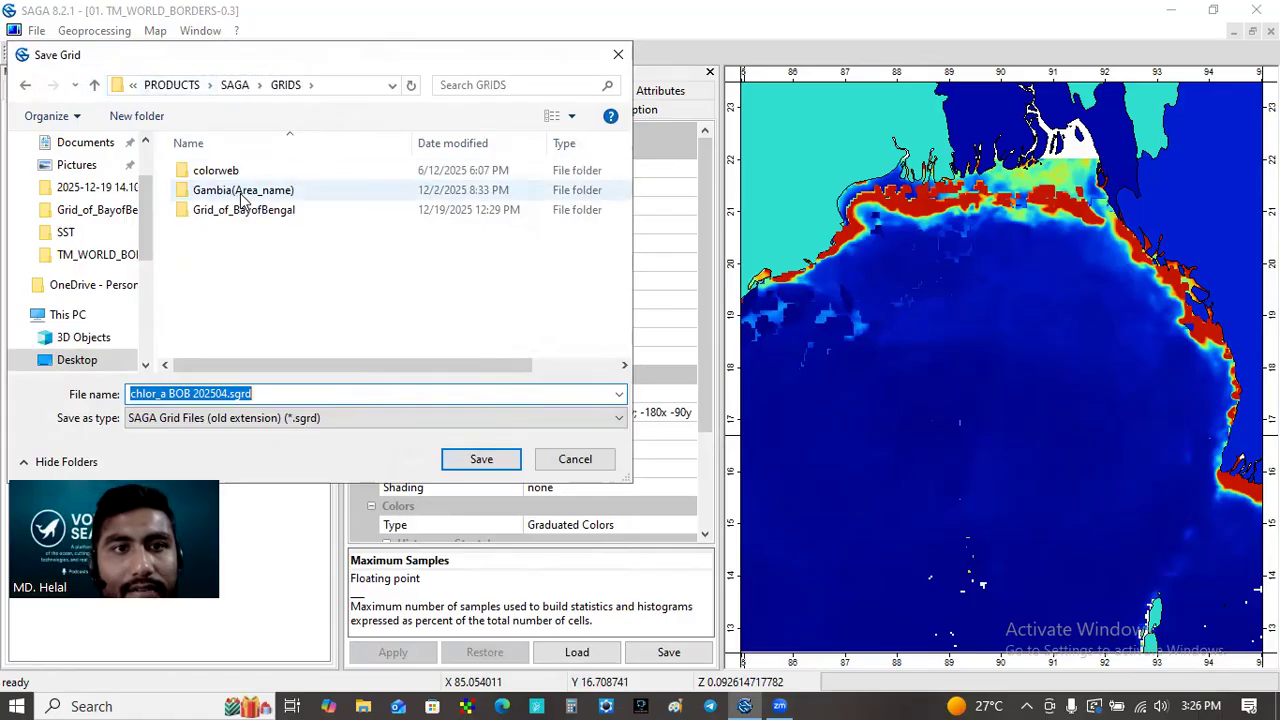
pyautogui.click(218, 172)
pyautogui.doubleClick(220, 174)
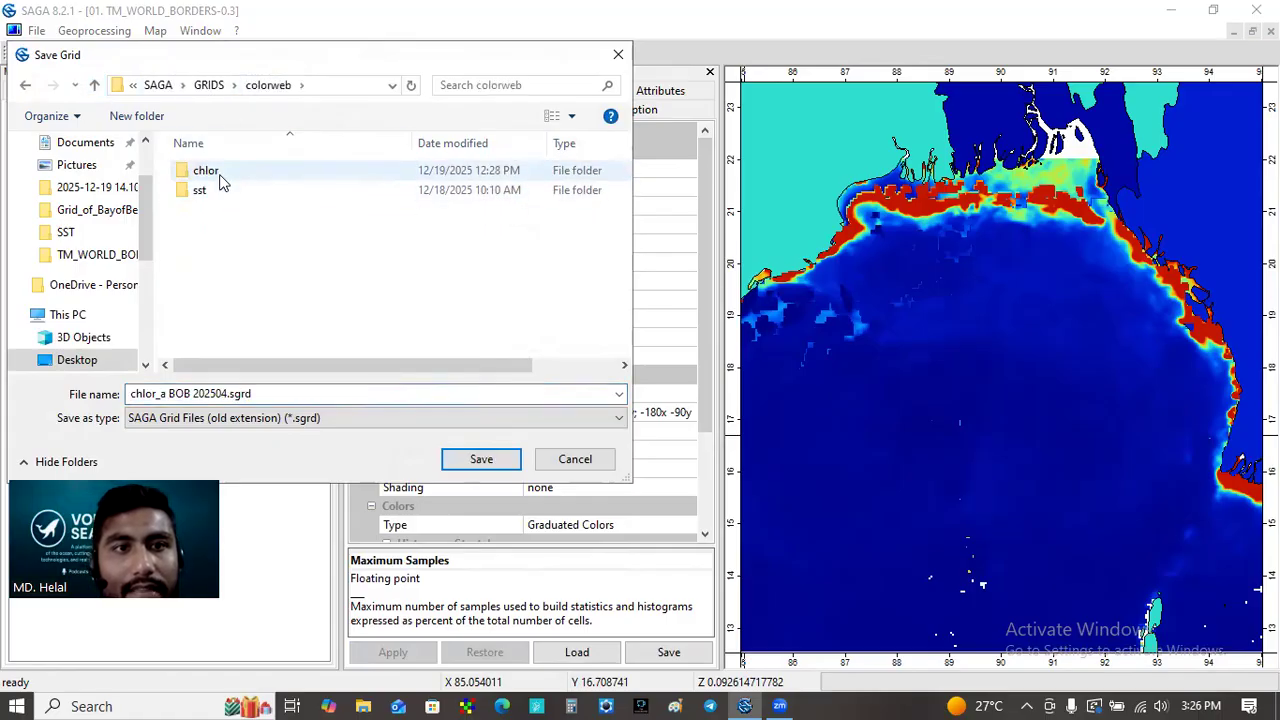
pyautogui.doubleClick(220, 176)
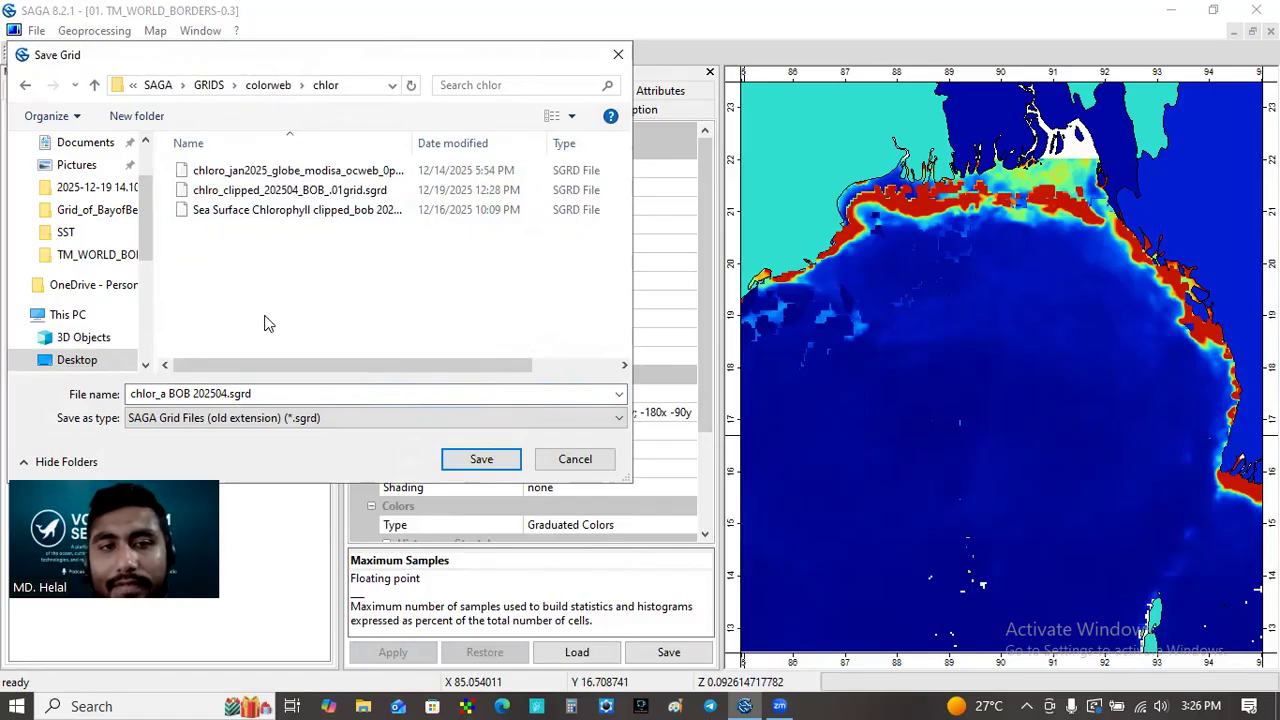
pyautogui.click(481, 459)
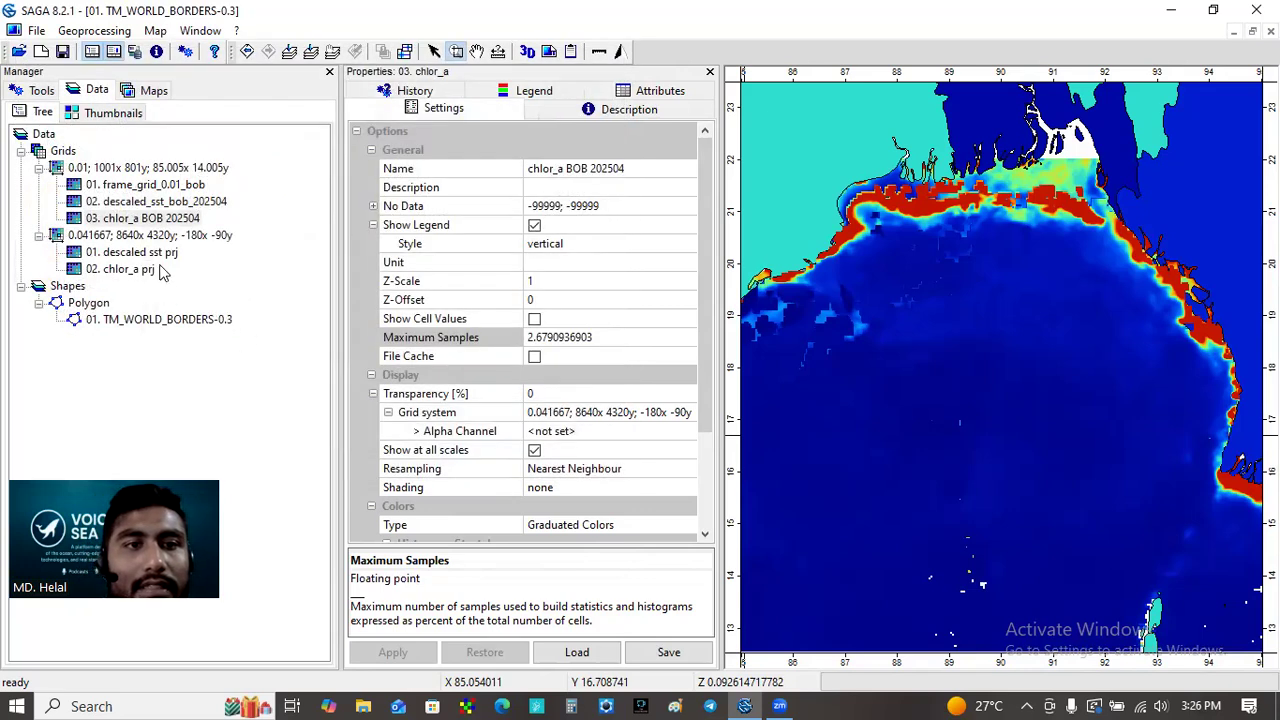
pyautogui.click(38, 30)
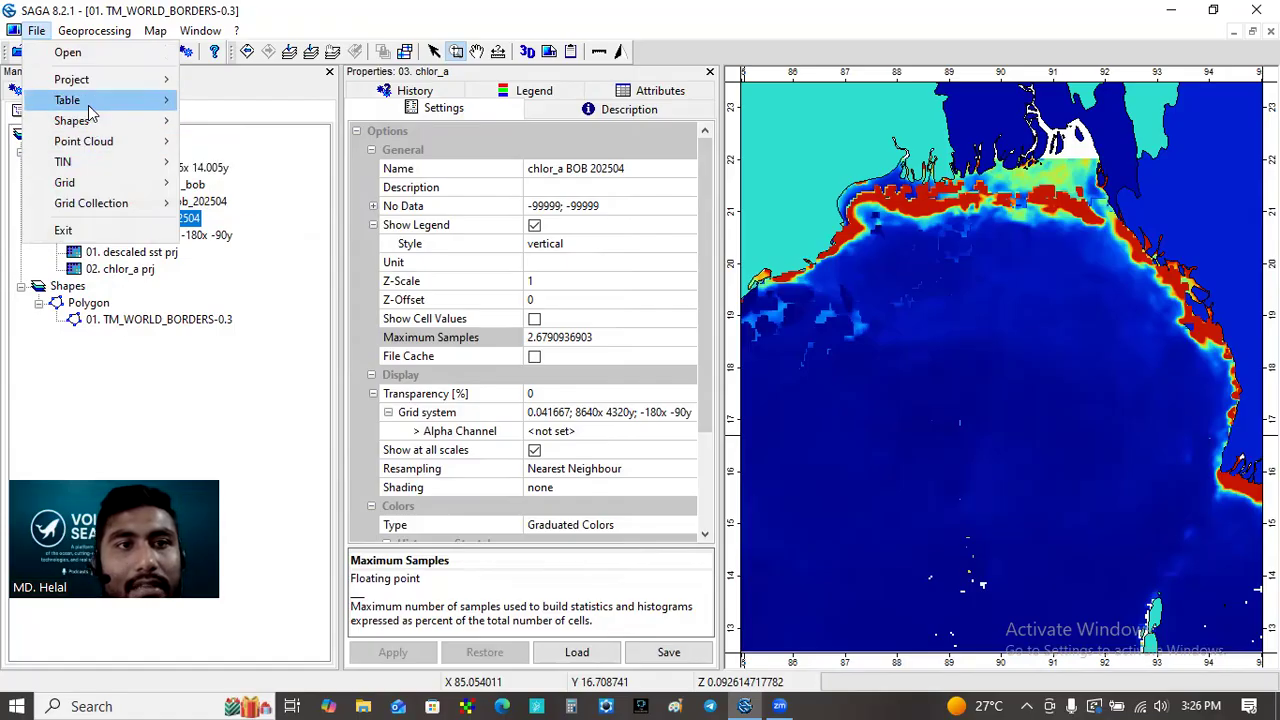
pyautogui.moveTo(100, 176)
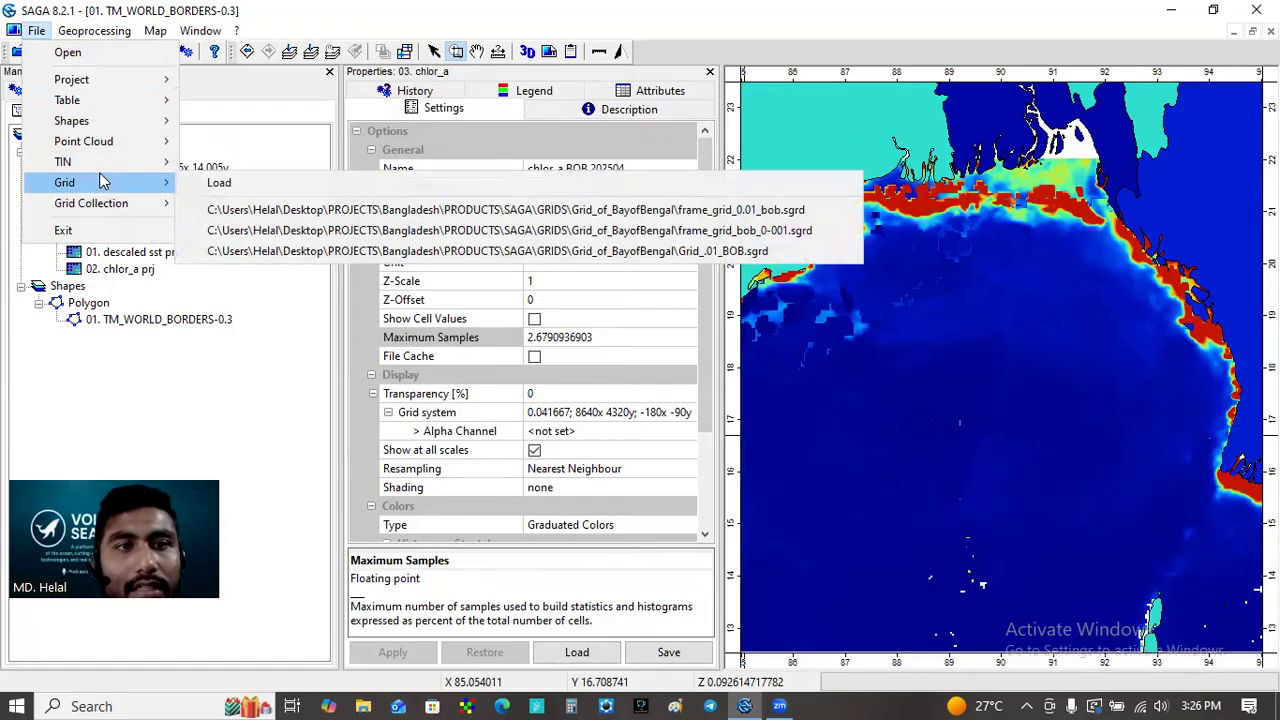
pyautogui.click(270, 356)
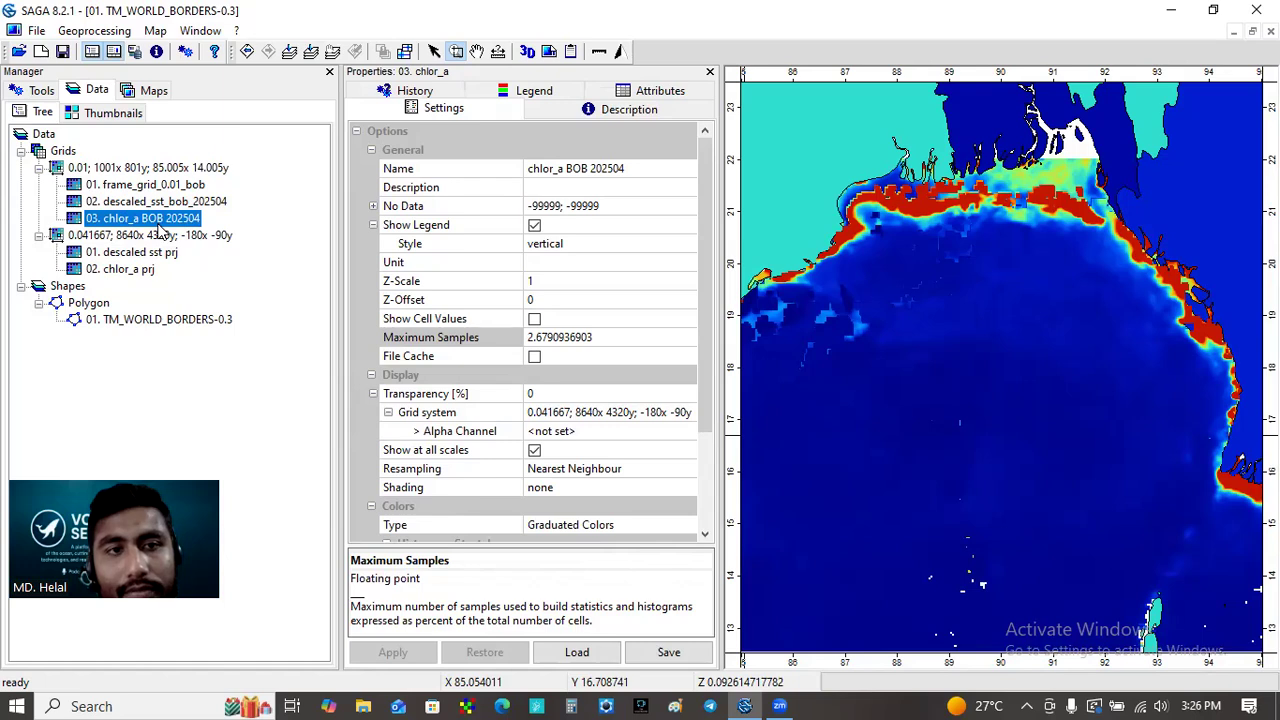
# Step: Hide the chlor_a prj and descaled_sst_bob_202504 layers in the TM_WORLD_BORDERS-0.3 map
pyautogui.click(157, 92)
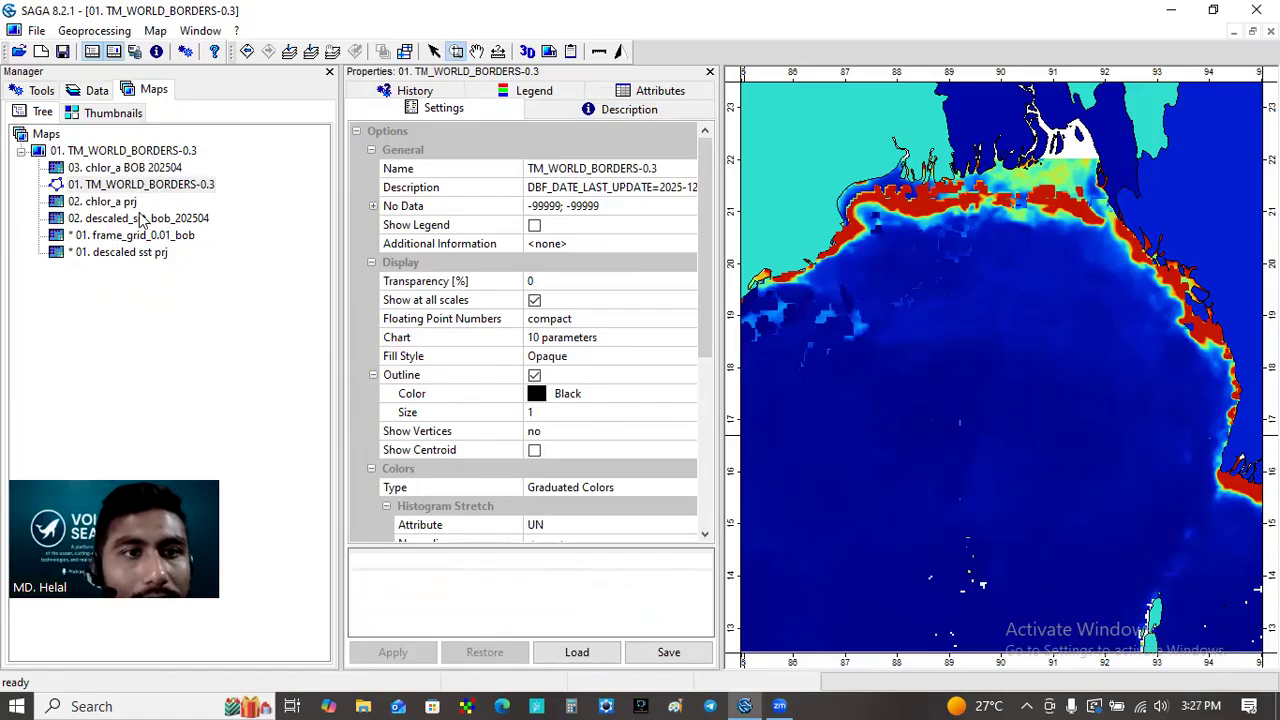
pyautogui.click(126, 202)
pyautogui.rightClick(127, 203)
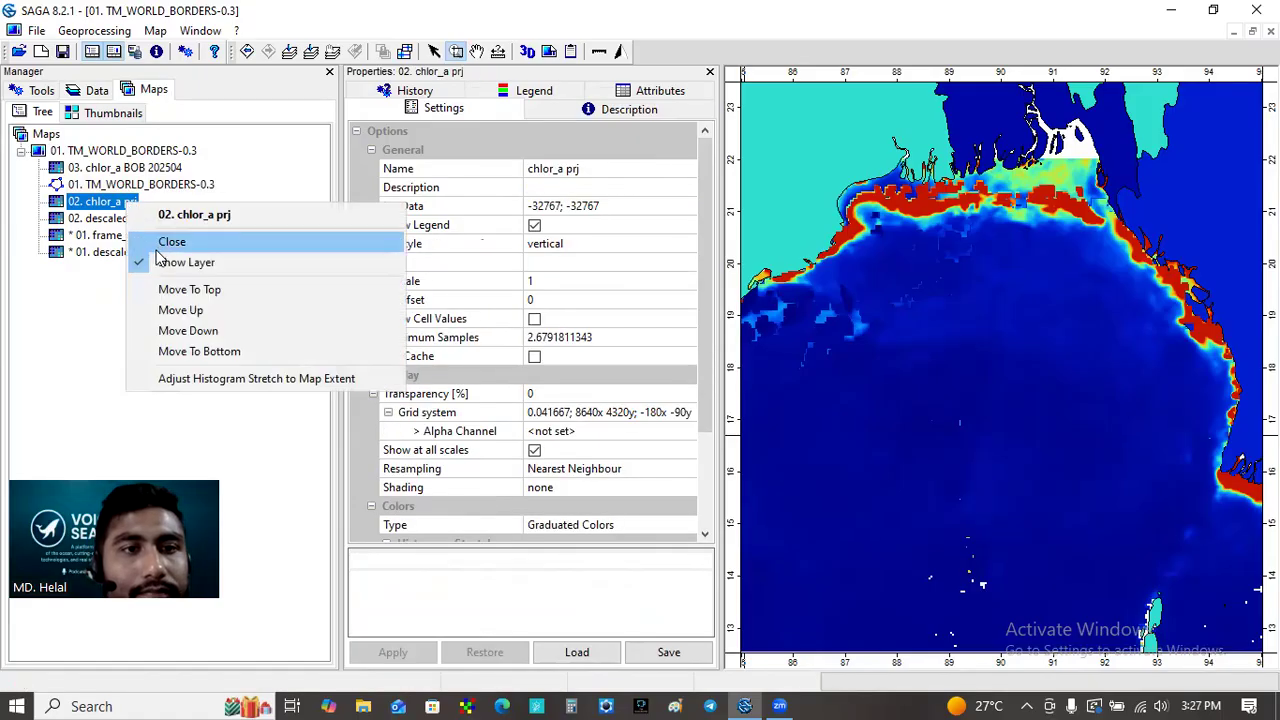
pyautogui.click(165, 262)
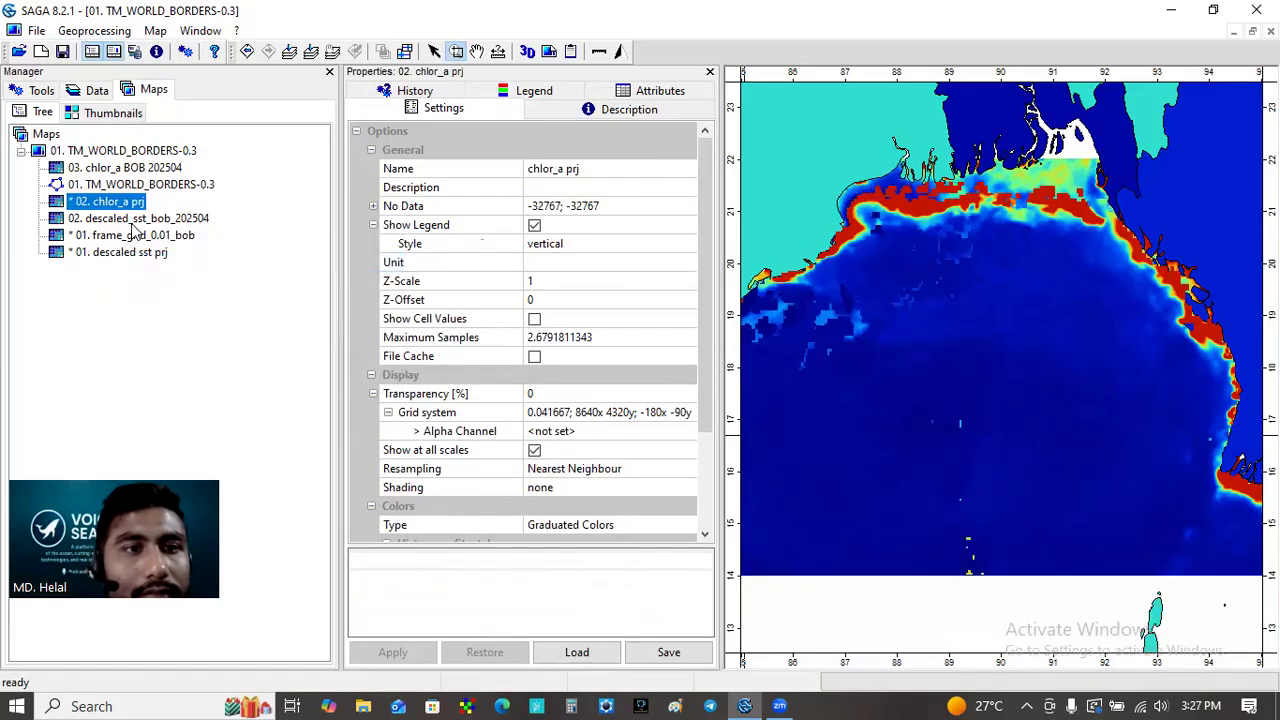
pyautogui.click(130, 218)
pyautogui.rightClick(131, 220)
pyautogui.click(150, 280)
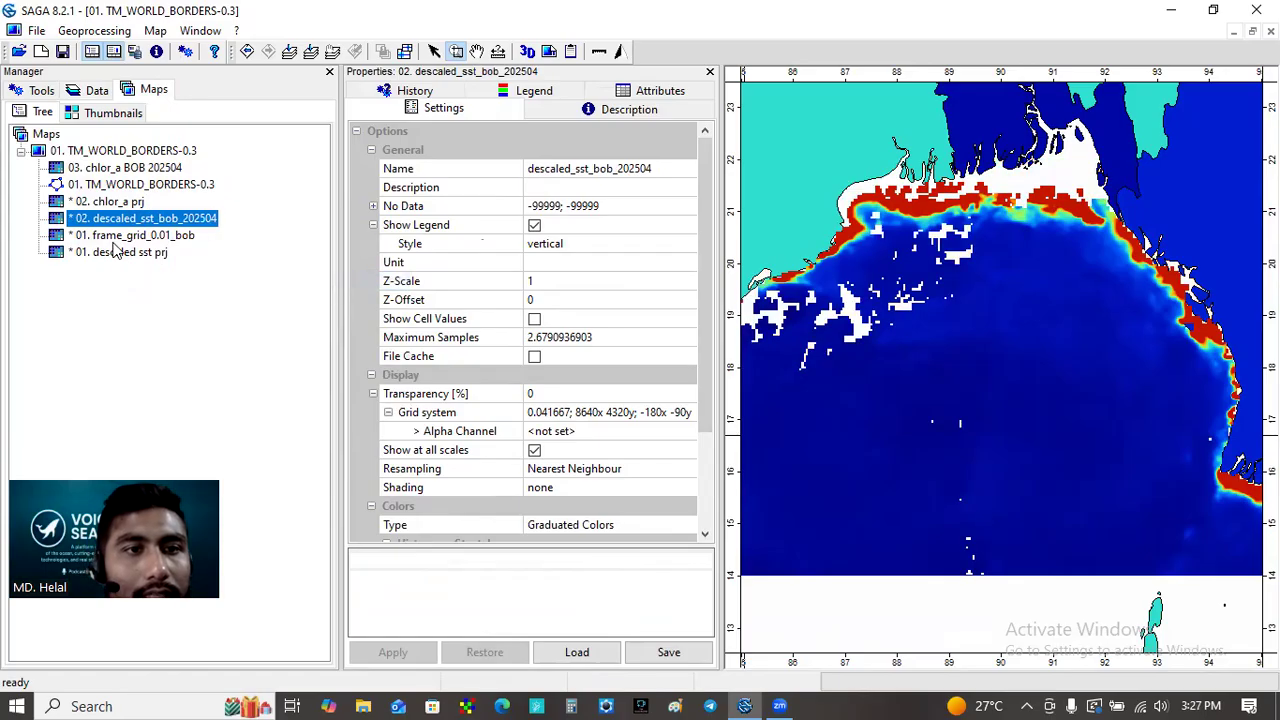
# Step: Turn off the legend for the chlor_a prj grid and save the changed setting
pyautogui.click(97, 91)
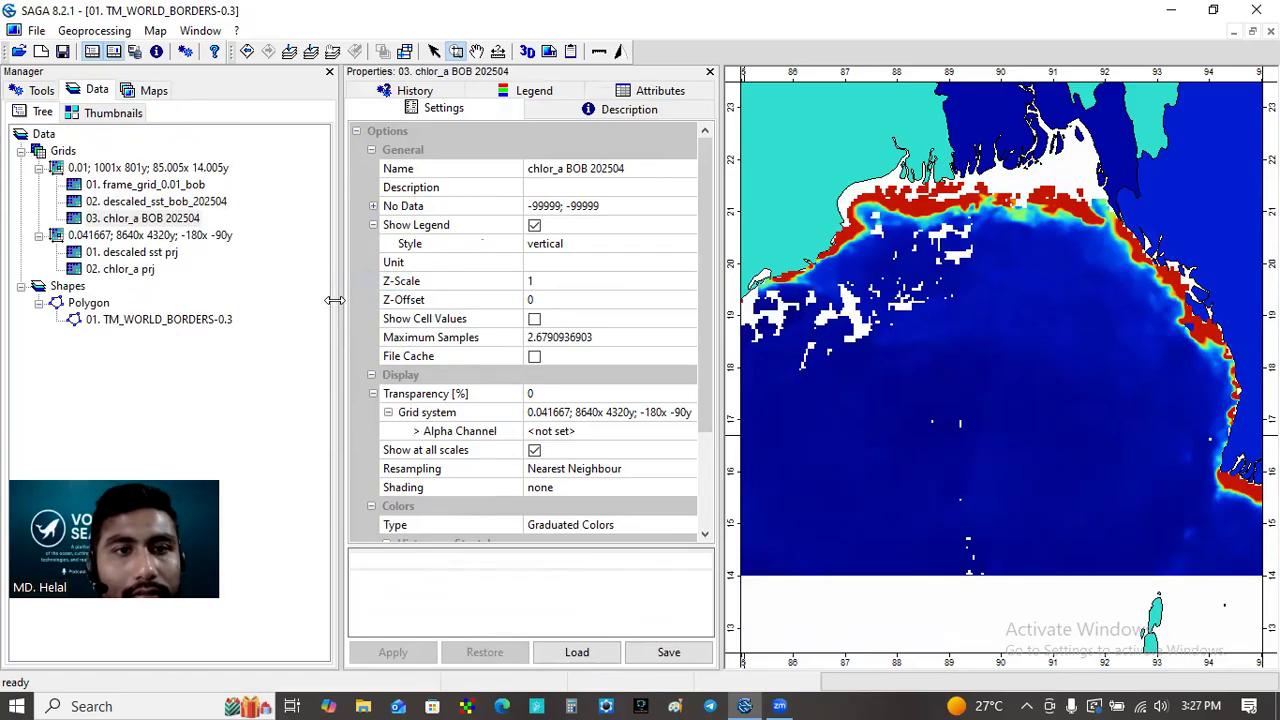
pyautogui.click(147, 269)
pyautogui.click(534, 225)
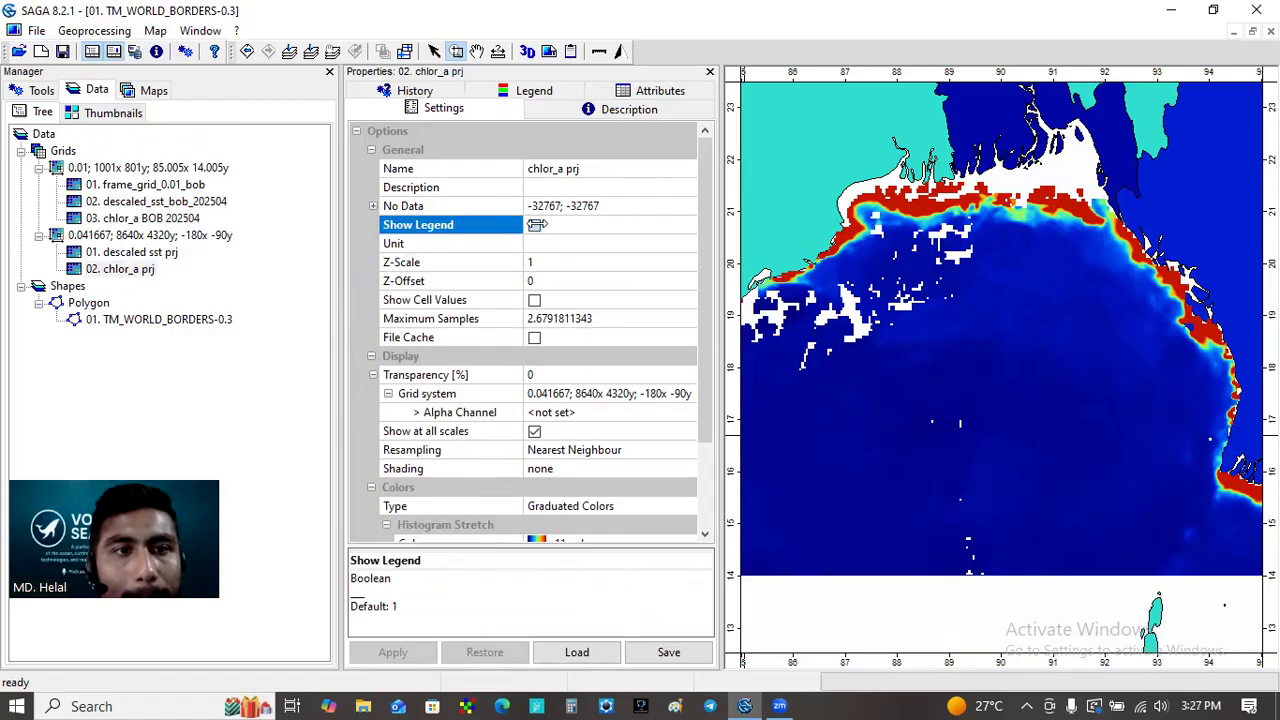
pyautogui.click(163, 252)
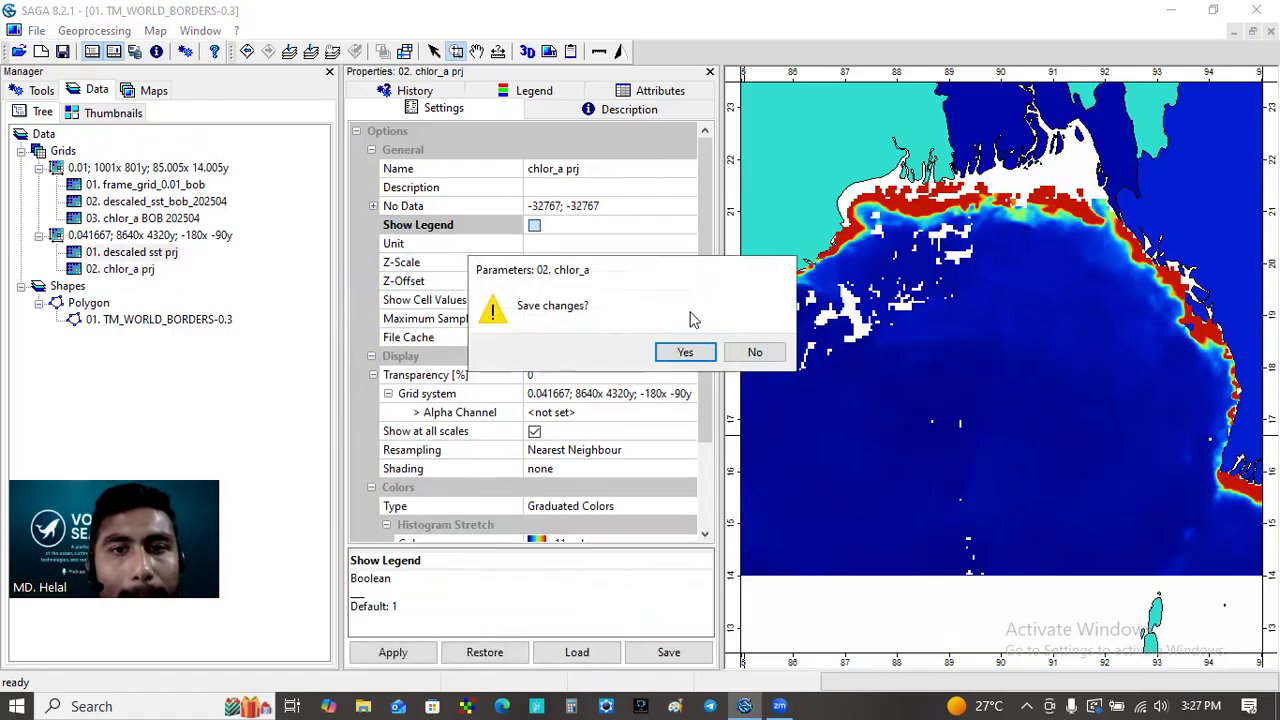
pyautogui.click(686, 353)
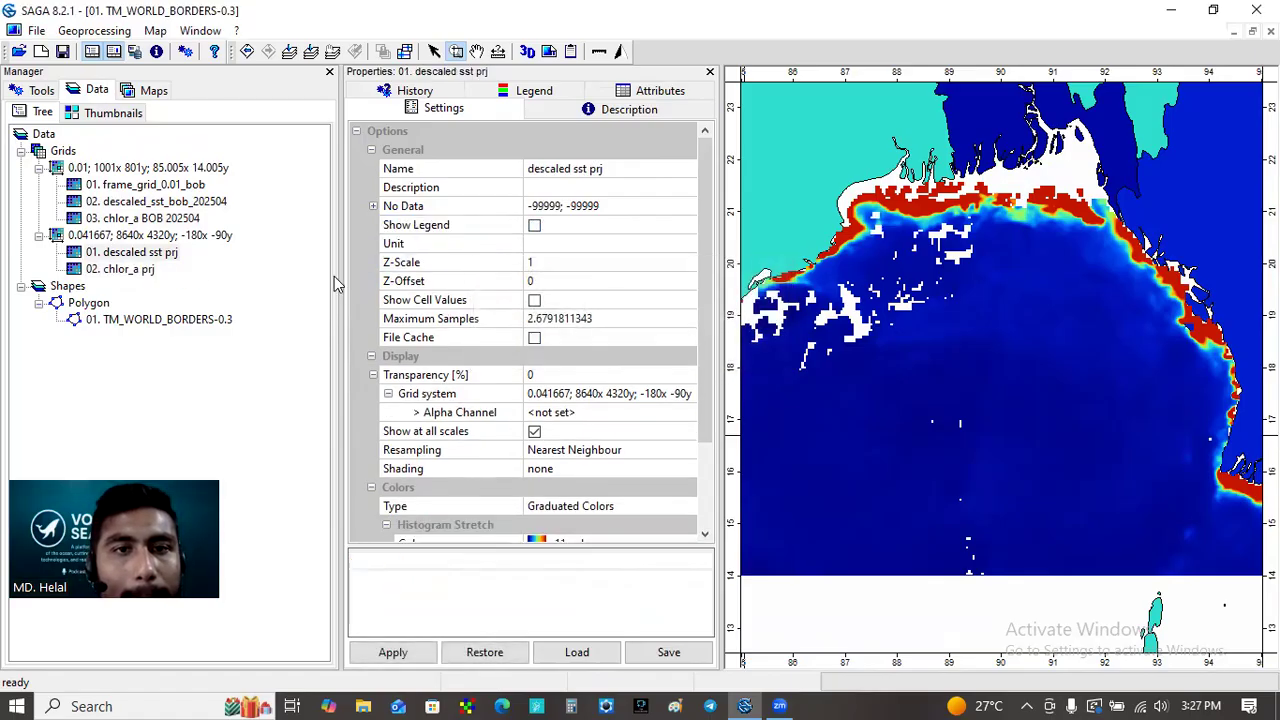
# Step: Turn off the legend for the descaled_sst_bob_202504 grid and apply the setting
pyautogui.click(170, 253)
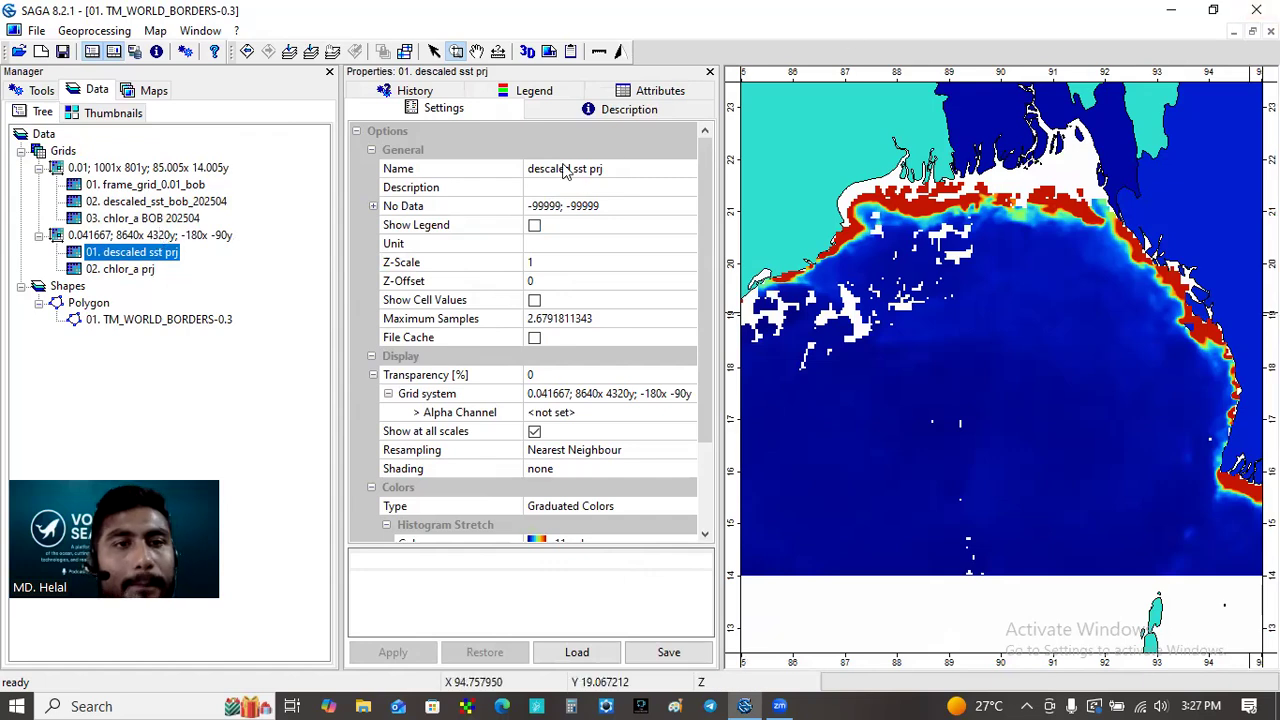
pyautogui.click(166, 218)
pyautogui.click(174, 203)
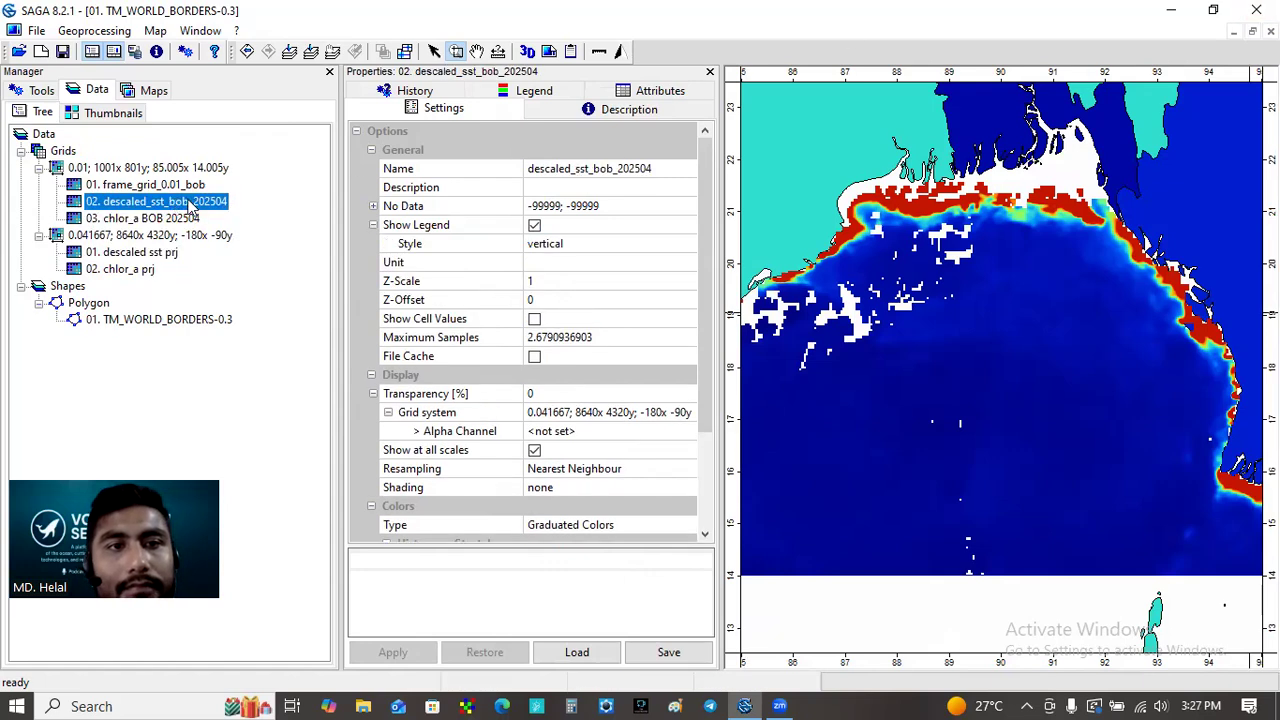
pyautogui.click(534, 225)
pyautogui.click(395, 652)
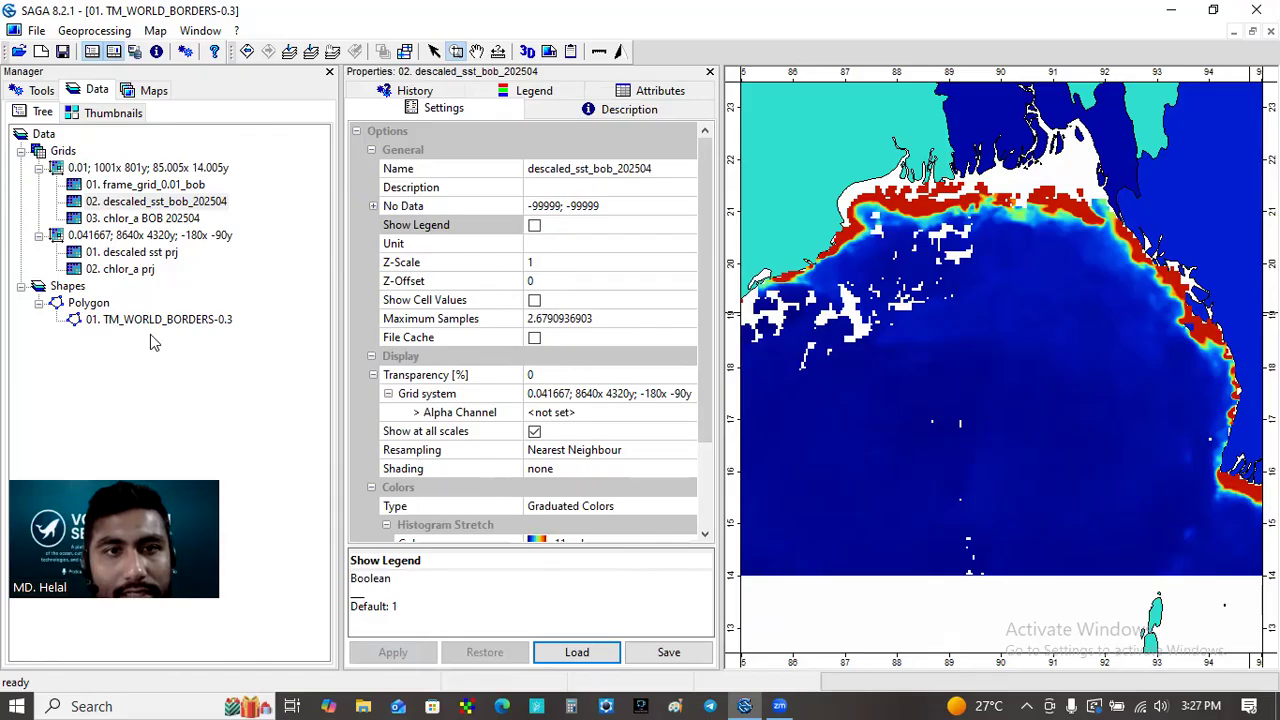
# Step: Turn off the legend for the frame_grid_0.01_bob grid and apply the setting
pyautogui.click(135, 185)
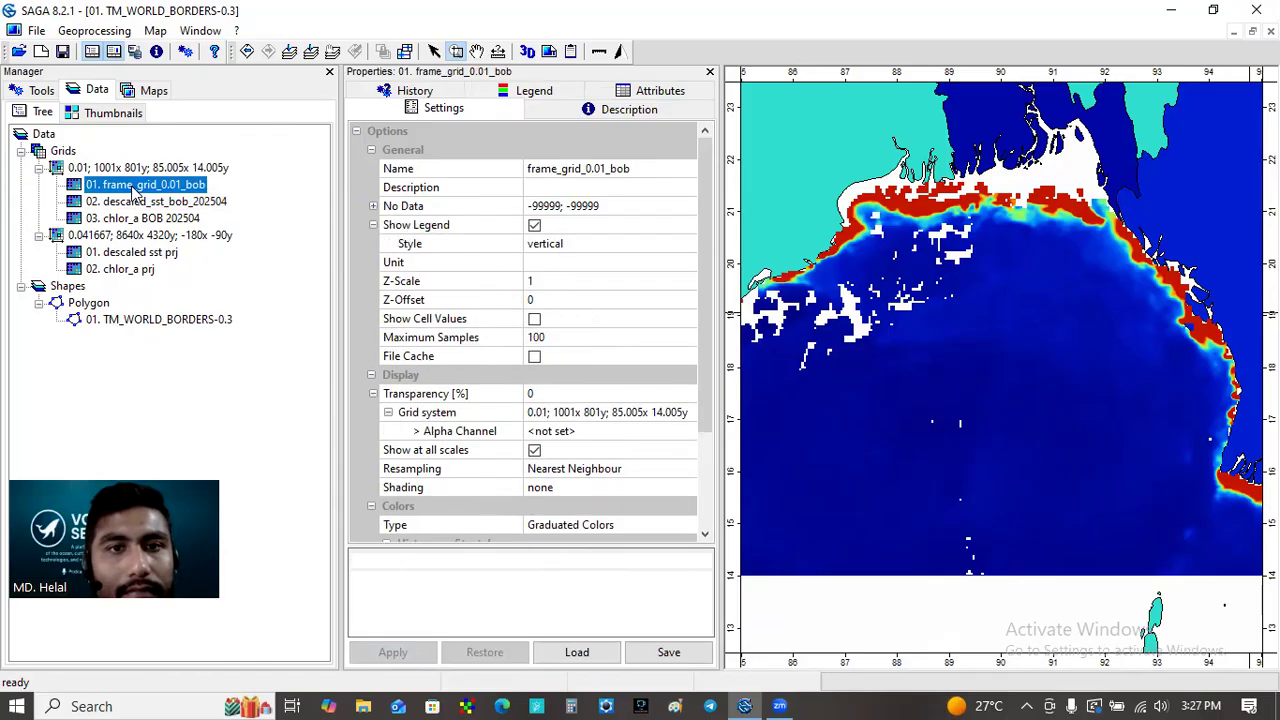
pyautogui.click(537, 229)
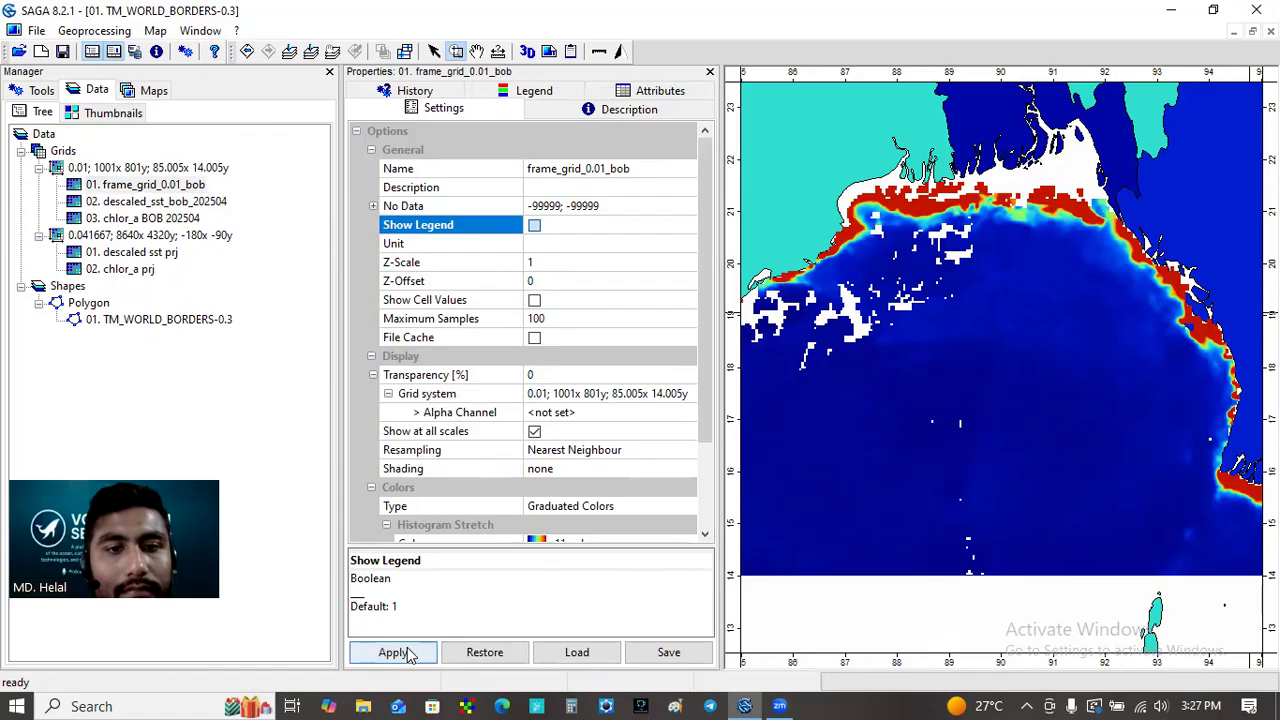
pyautogui.click(410, 655)
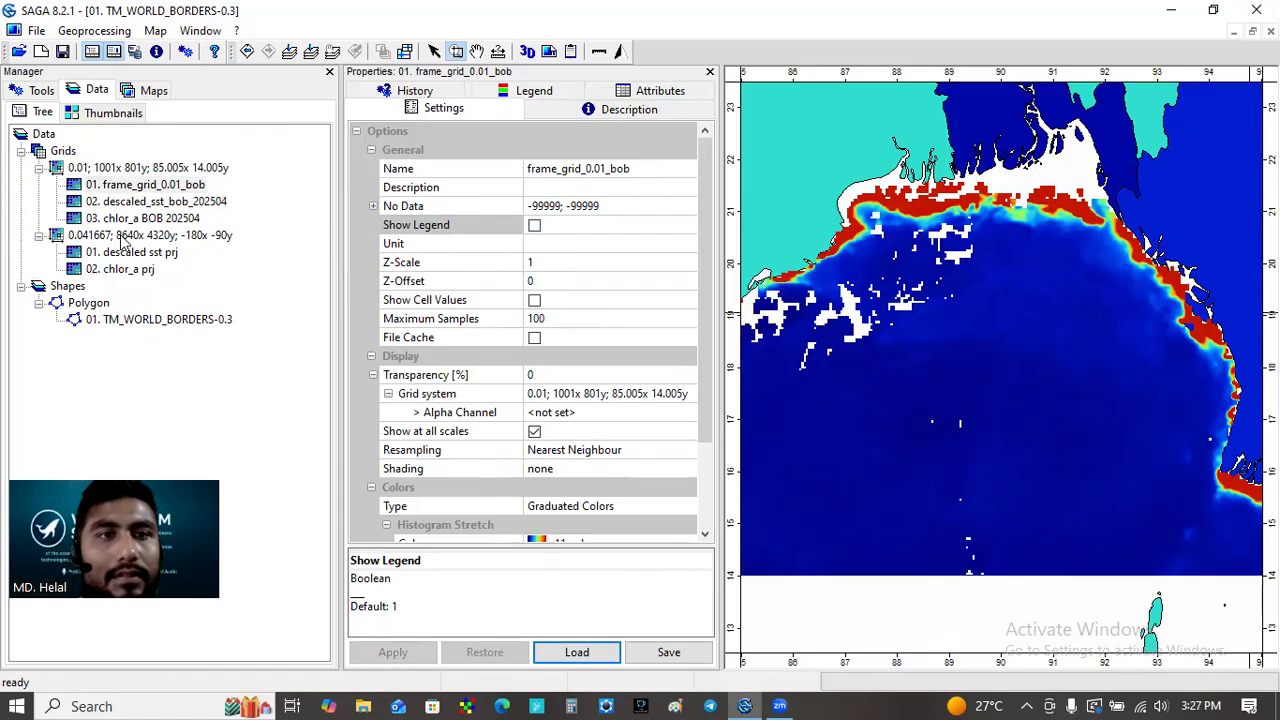
# Step: Add a north arrow to the TM_WORLD_BORDERS-0.3 map, open its print layout and enlarge the layout area
pyautogui.moveTo(721, 280); pyautogui.dragTo(533, 315)
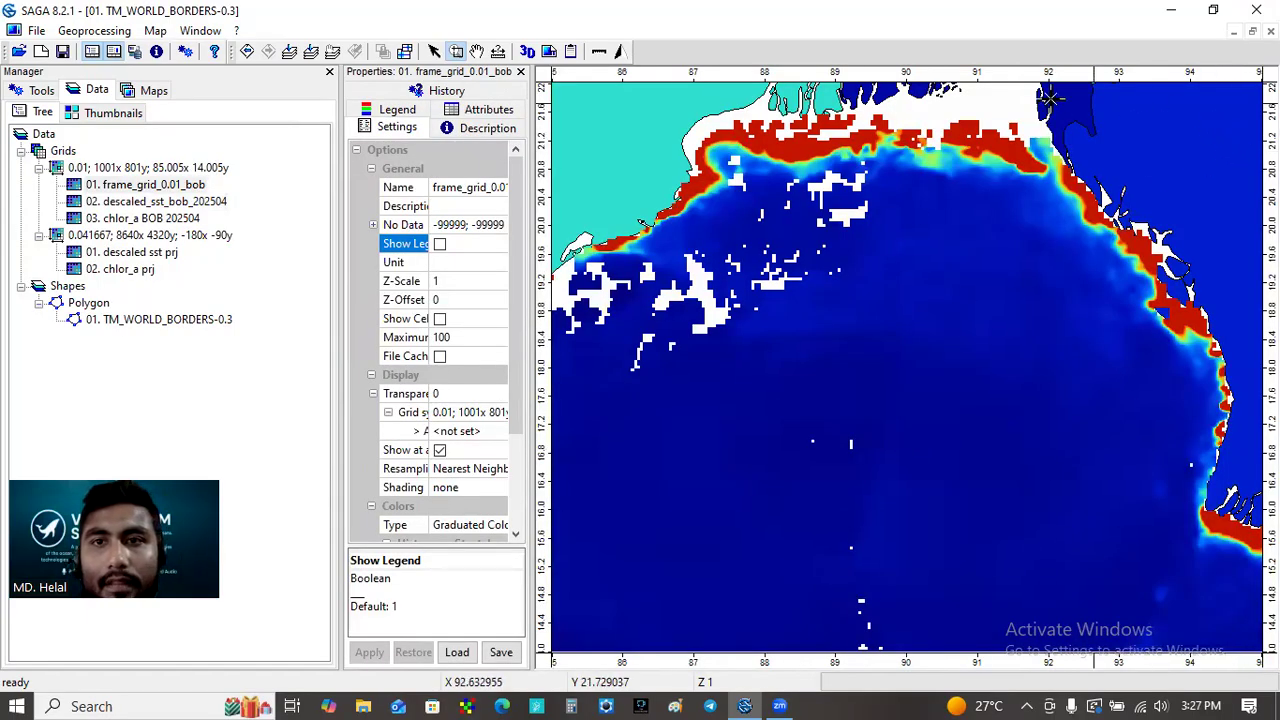
pyautogui.click(621, 56)
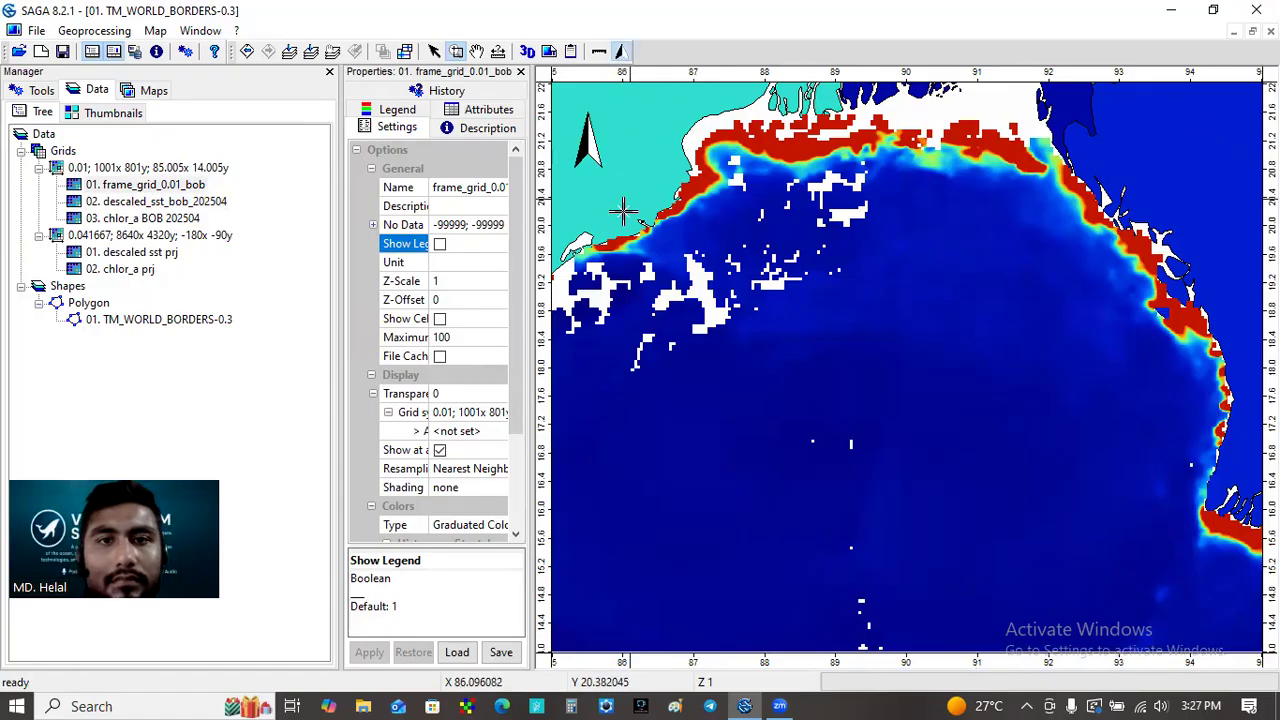
pyautogui.click(548, 55)
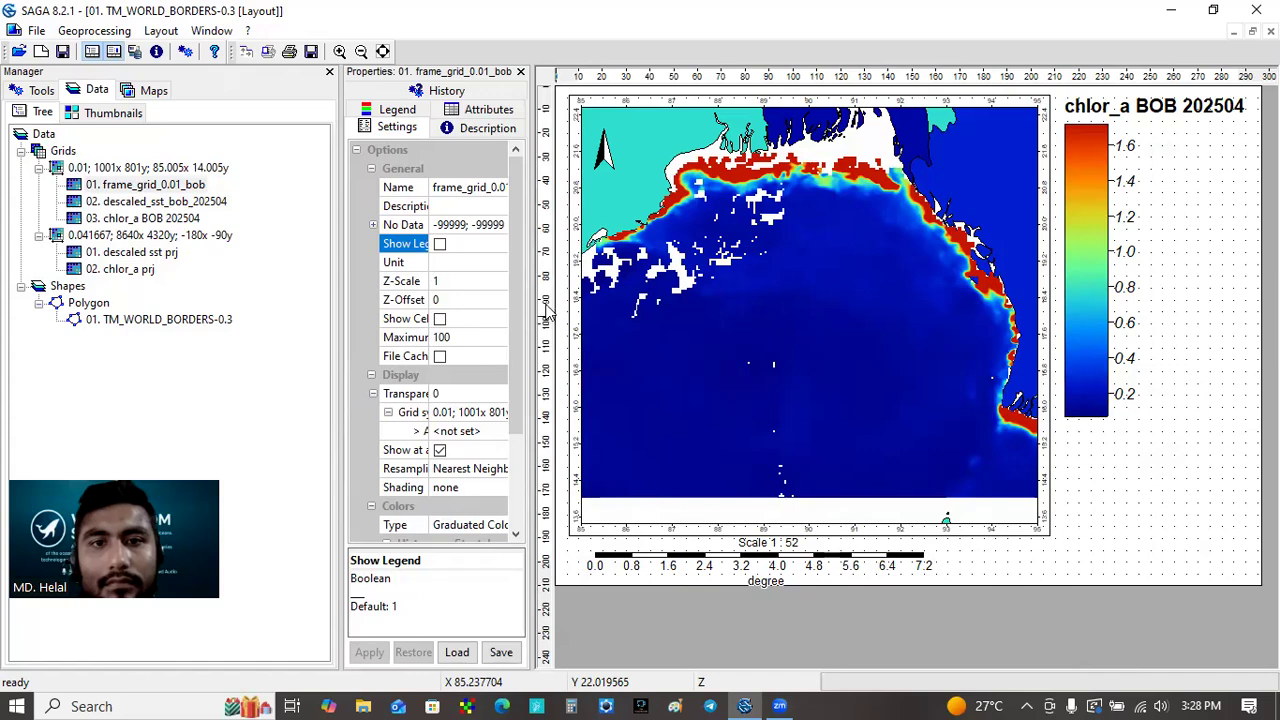
pyautogui.moveTo(530, 287); pyautogui.dragTo(462, 297)
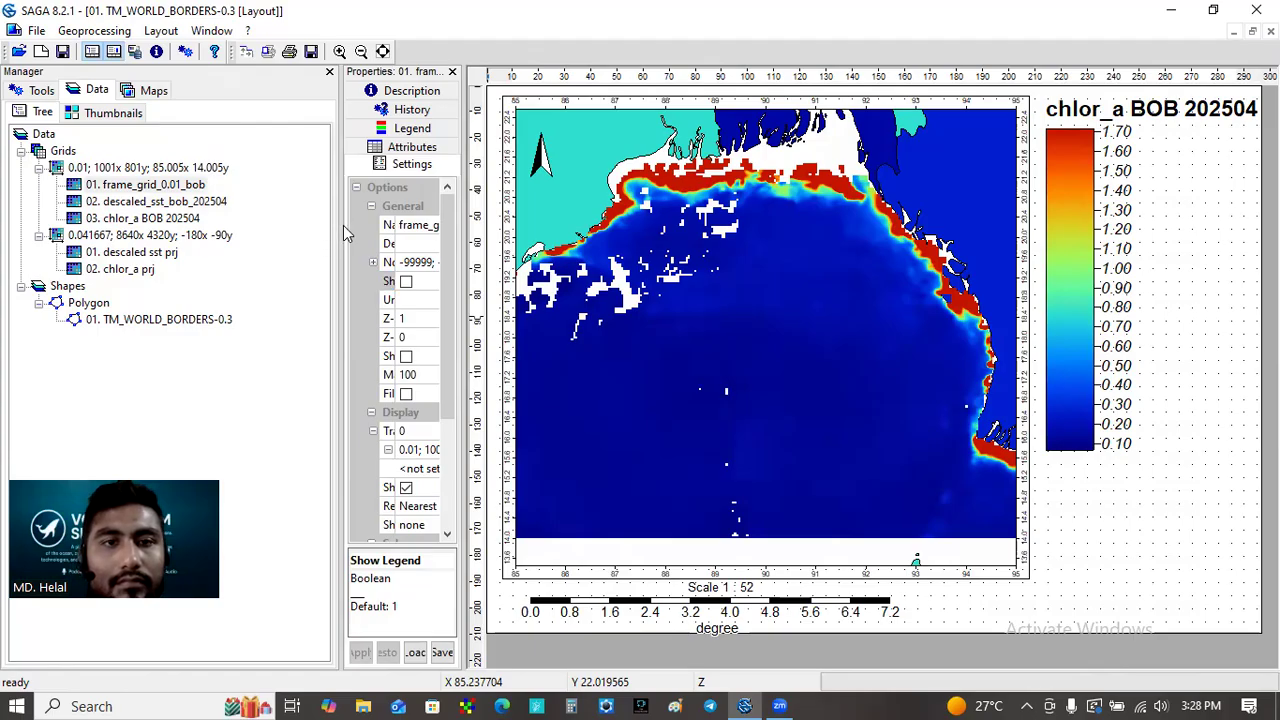
pyautogui.moveTo(343, 225); pyautogui.dragTo(260, 237)
# Step: Set the number of colors in the frame_grid_0.01_bob grid's palette to 30
pyautogui.moveTo(385, 248); pyautogui.dragTo(437, 428)
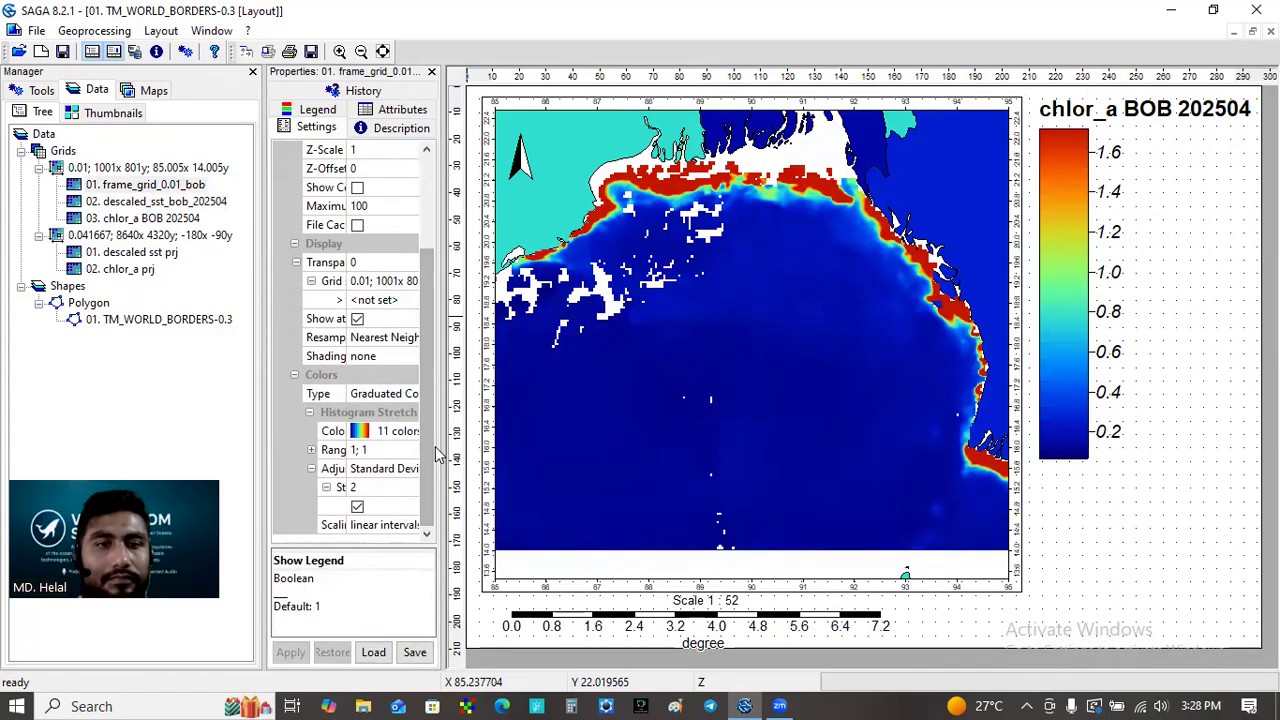
pyautogui.moveTo(445, 432); pyautogui.dragTo(484, 432)
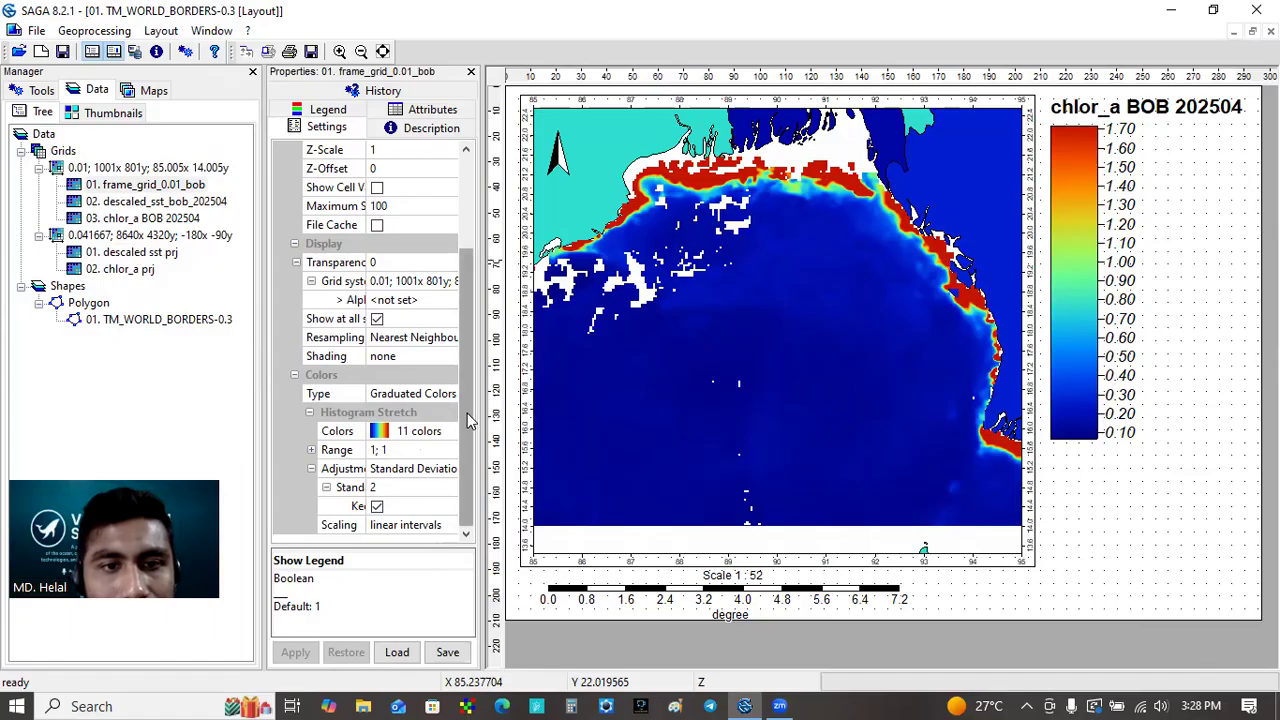
pyautogui.click(445, 435)
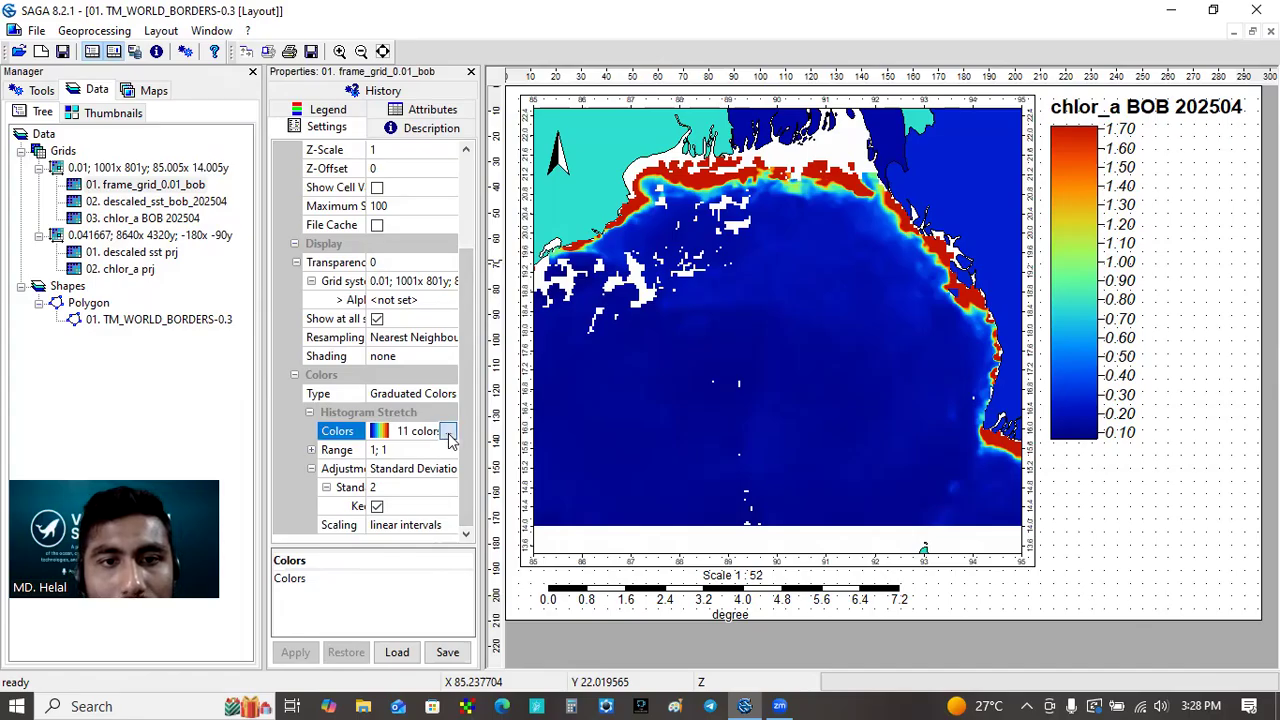
pyautogui.click(447, 432)
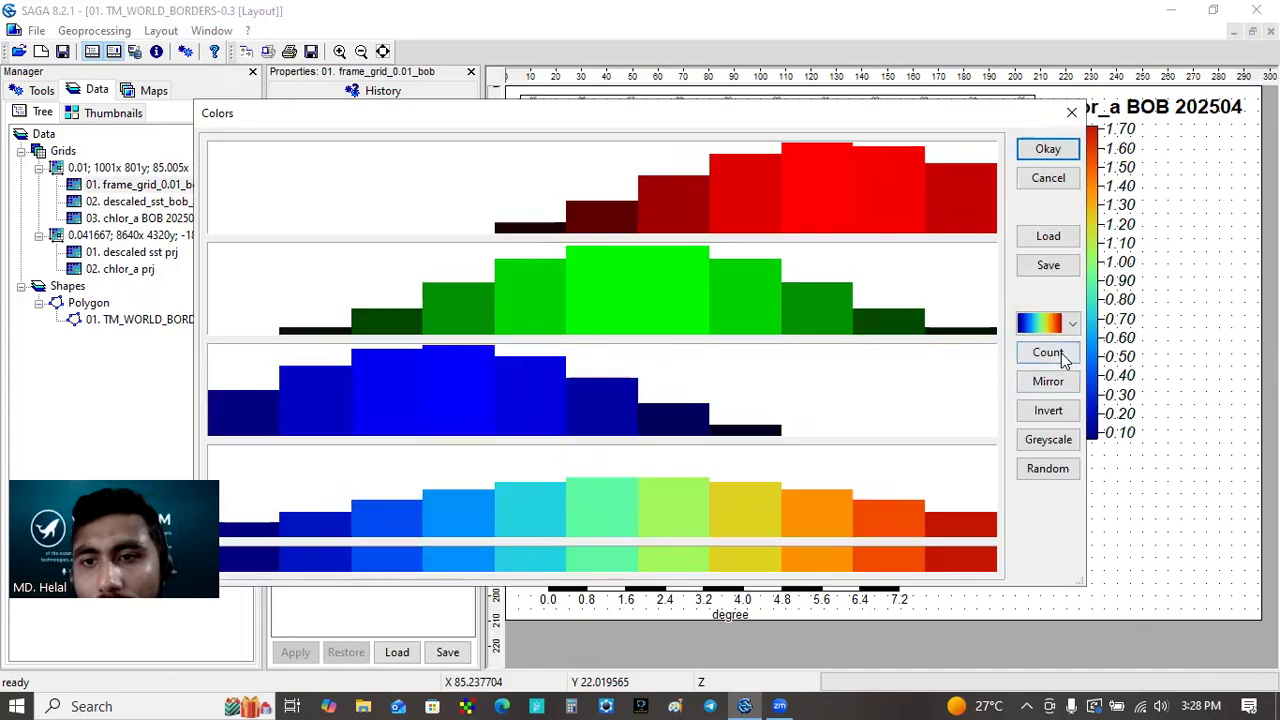
pyautogui.click(1050, 353)
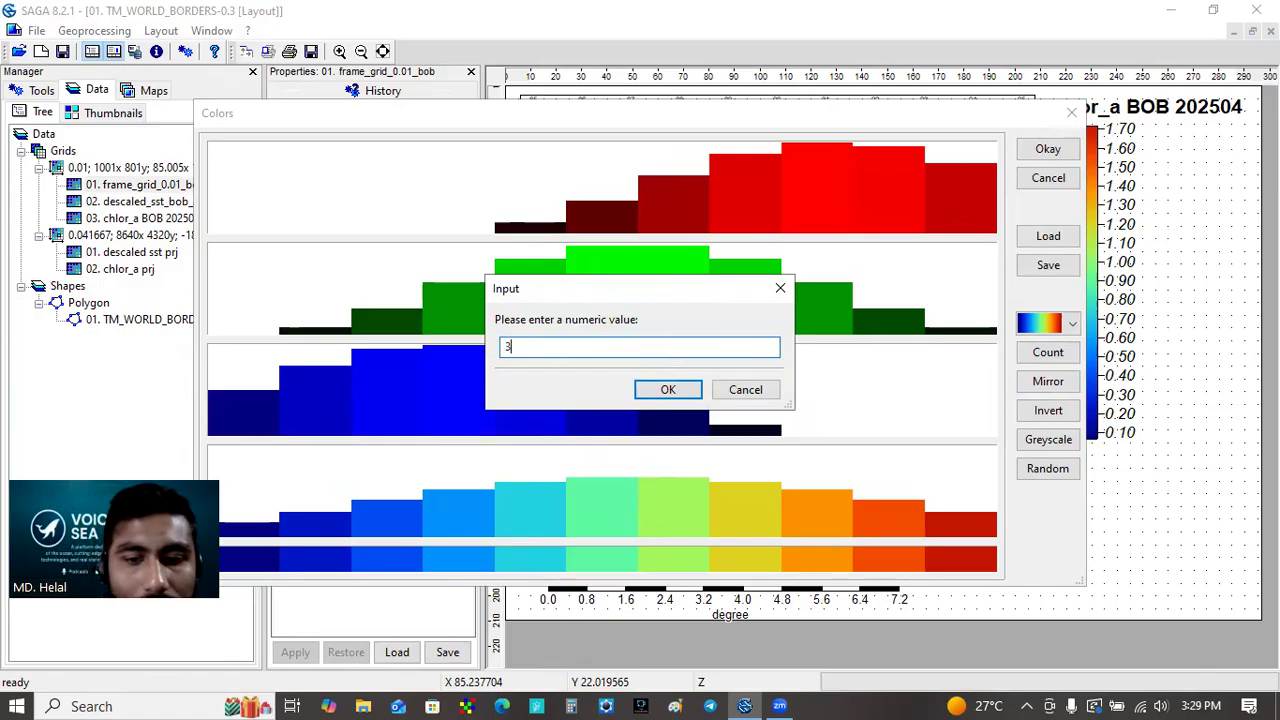
pyautogui.click(675, 392)
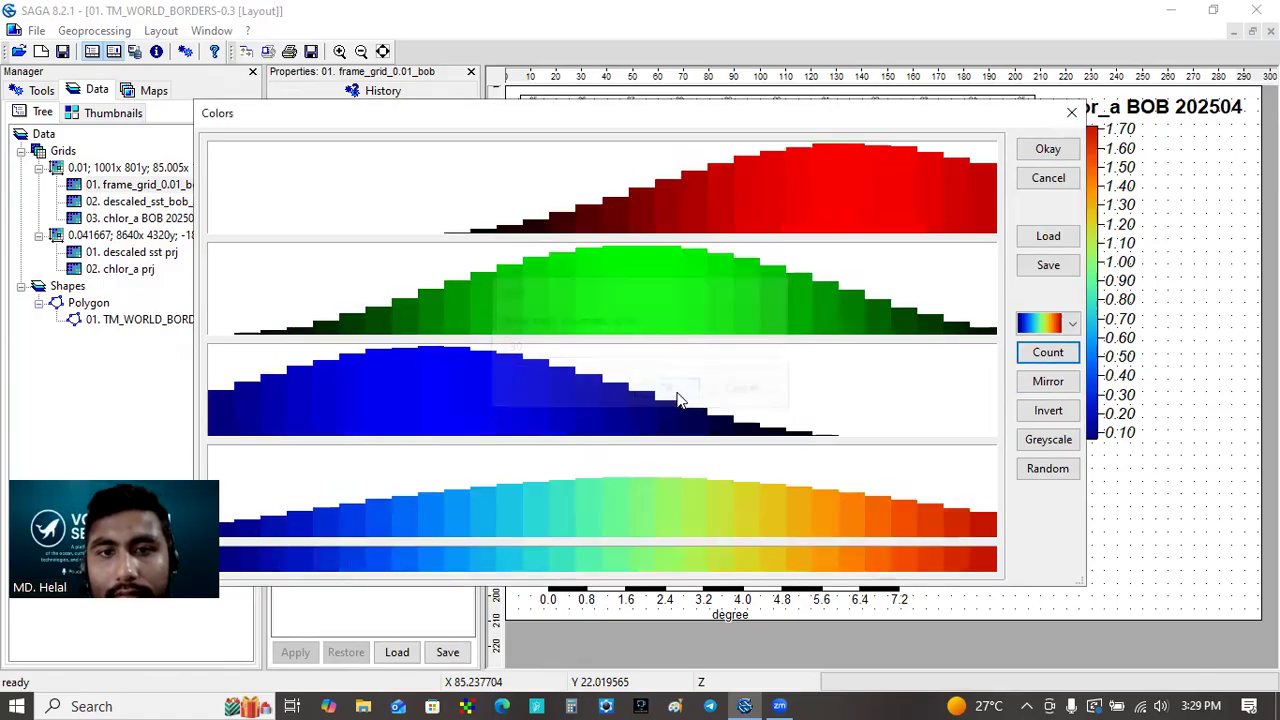
# Step: Choose the purple-red-green-blue-purple preset palette for the frame_grid_0.01_bob grid and apply it
pyautogui.click(1050, 469)
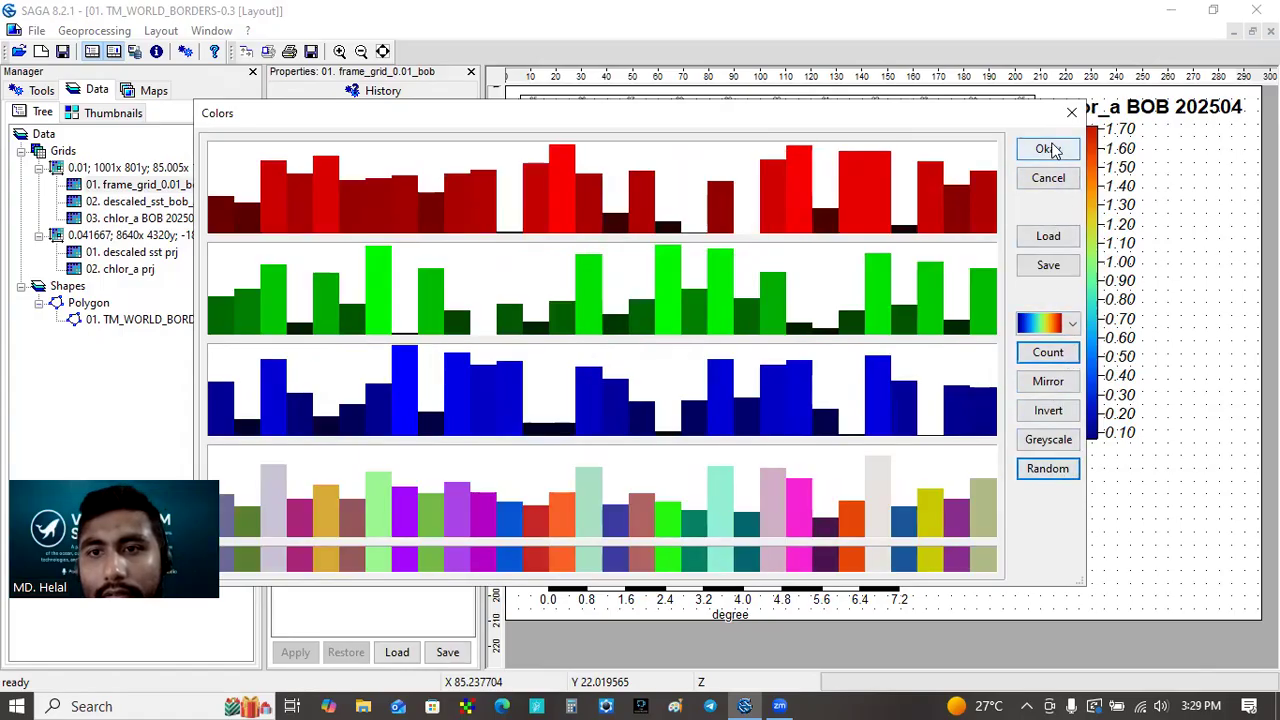
pyautogui.click(1071, 324)
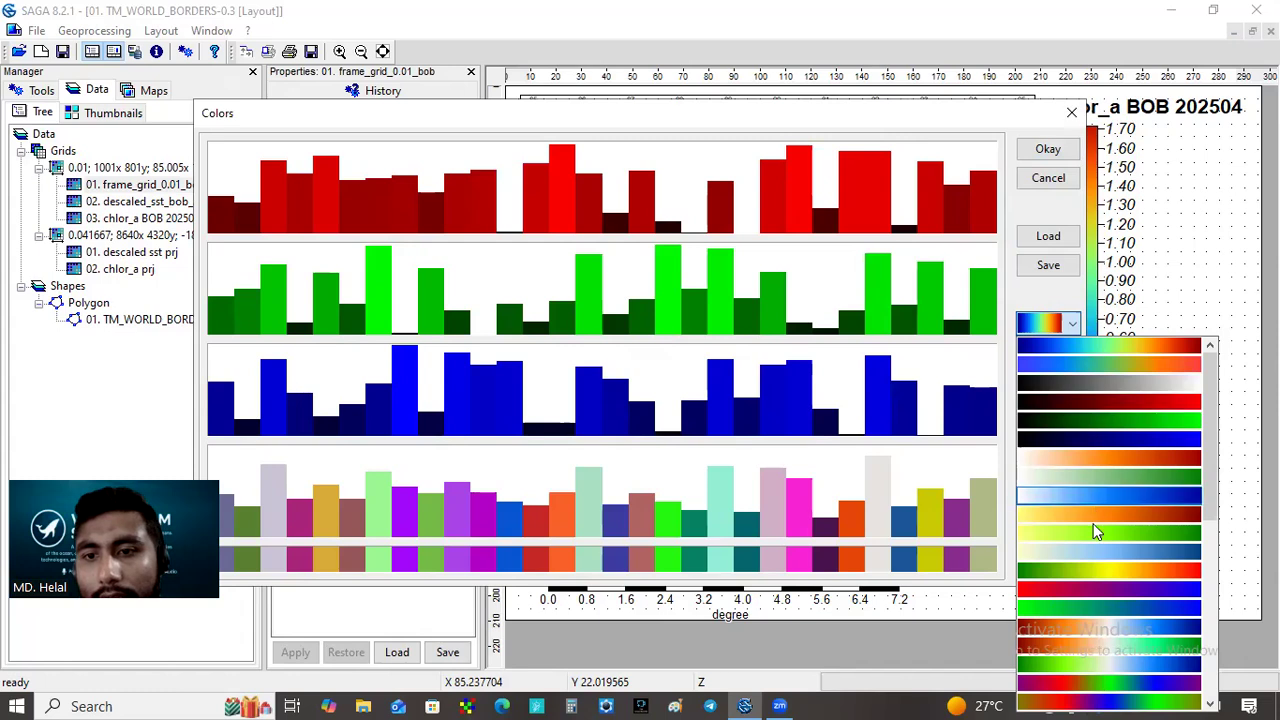
pyautogui.click(1107, 686)
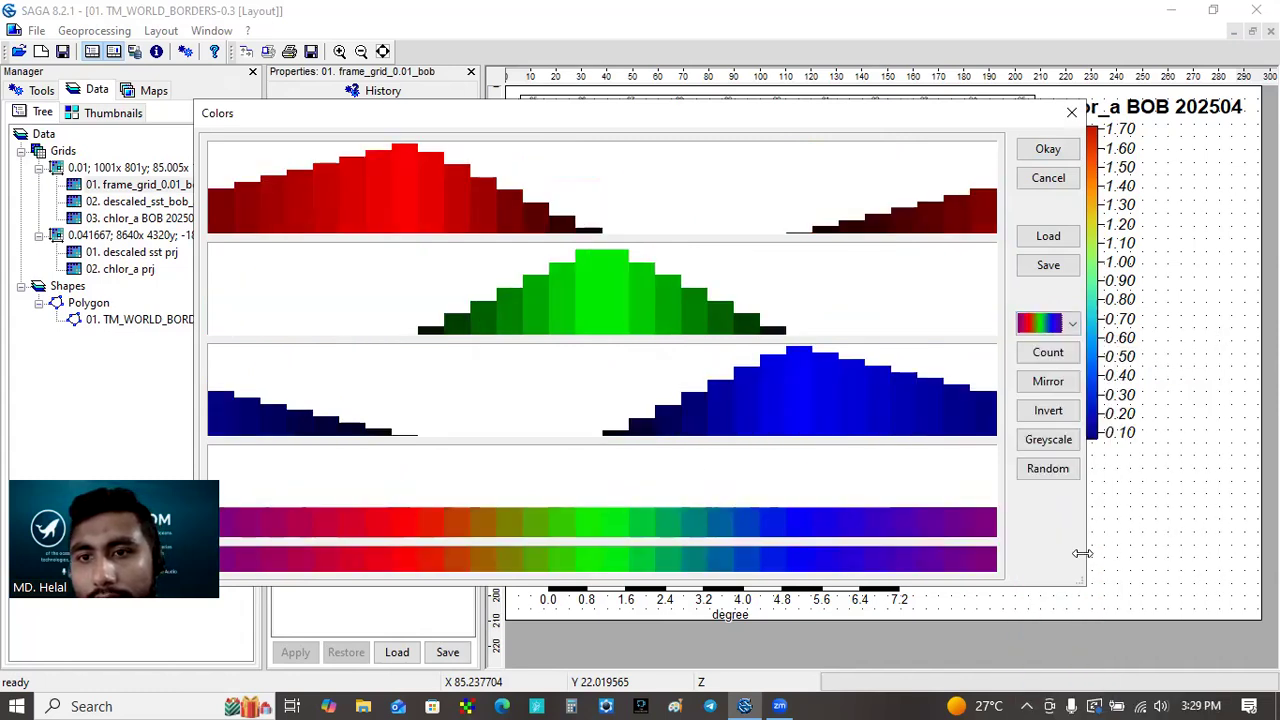
pyautogui.click(1045, 148)
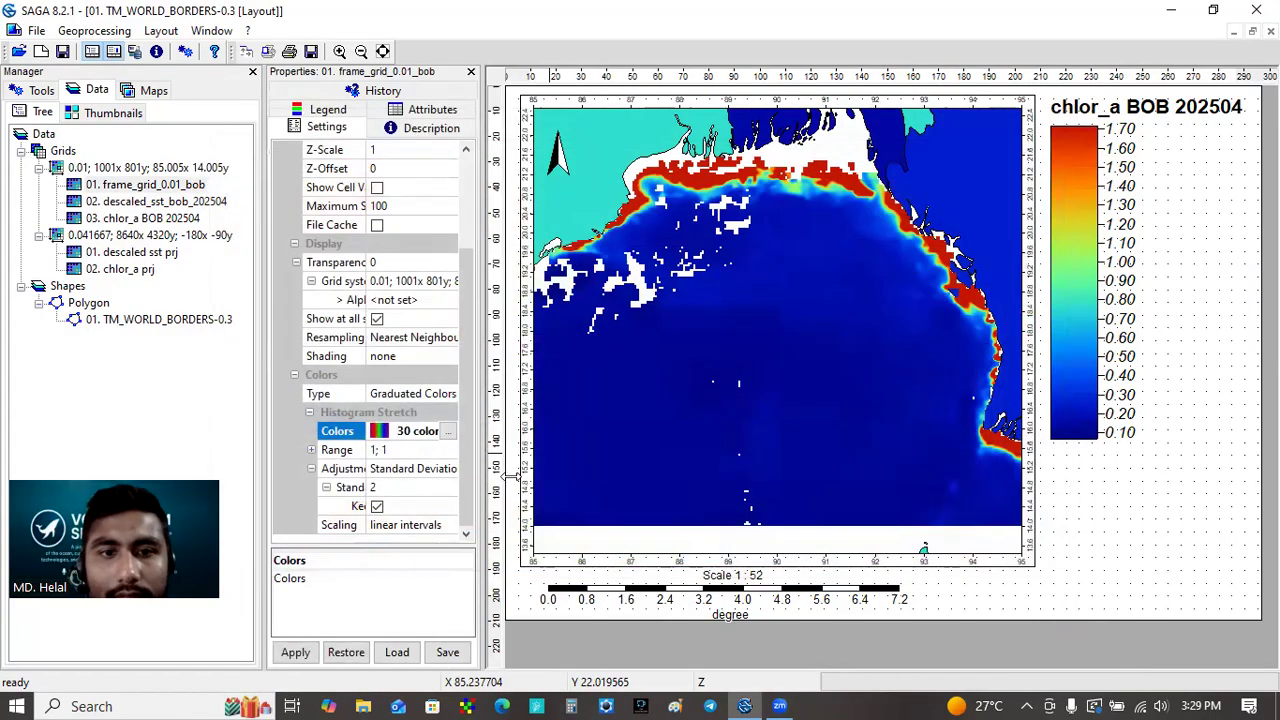
pyautogui.click(292, 653)
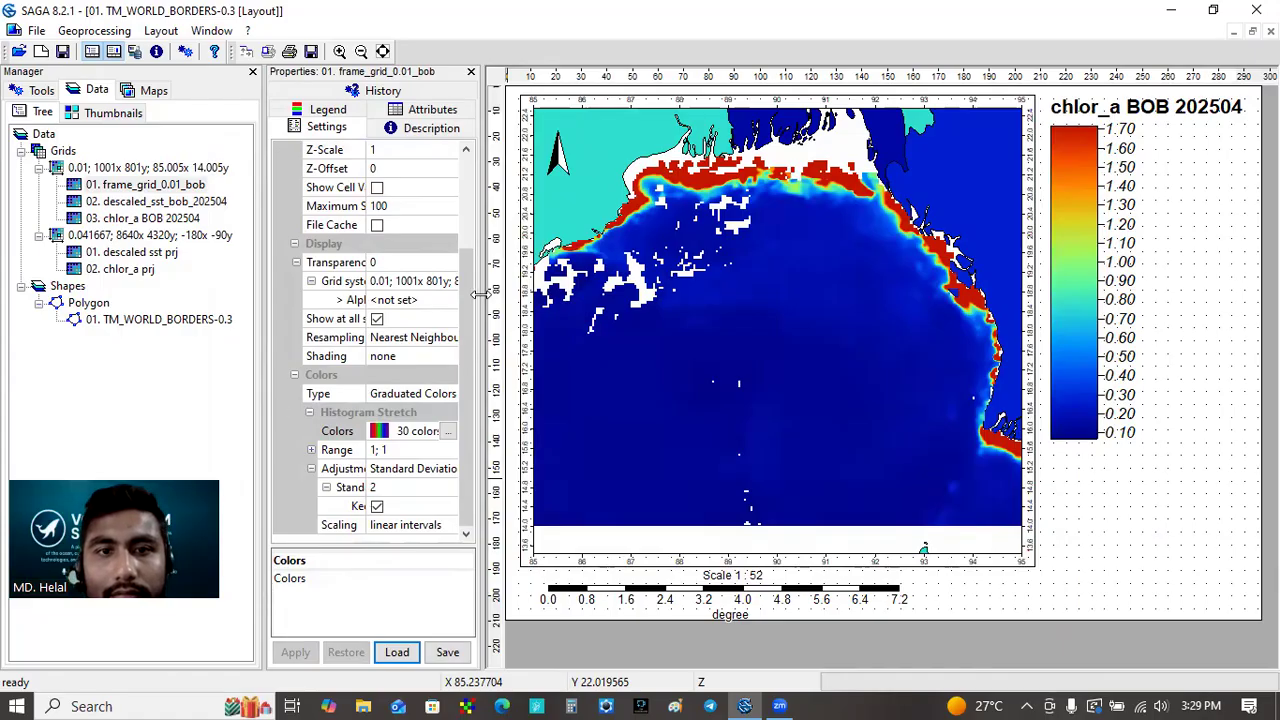
# Step: Examine the general, display and histogram stretch settings of the frame_grid_0.01_bob grid
pyautogui.moveTo(521, 295); pyautogui.dragTo(529, 295)
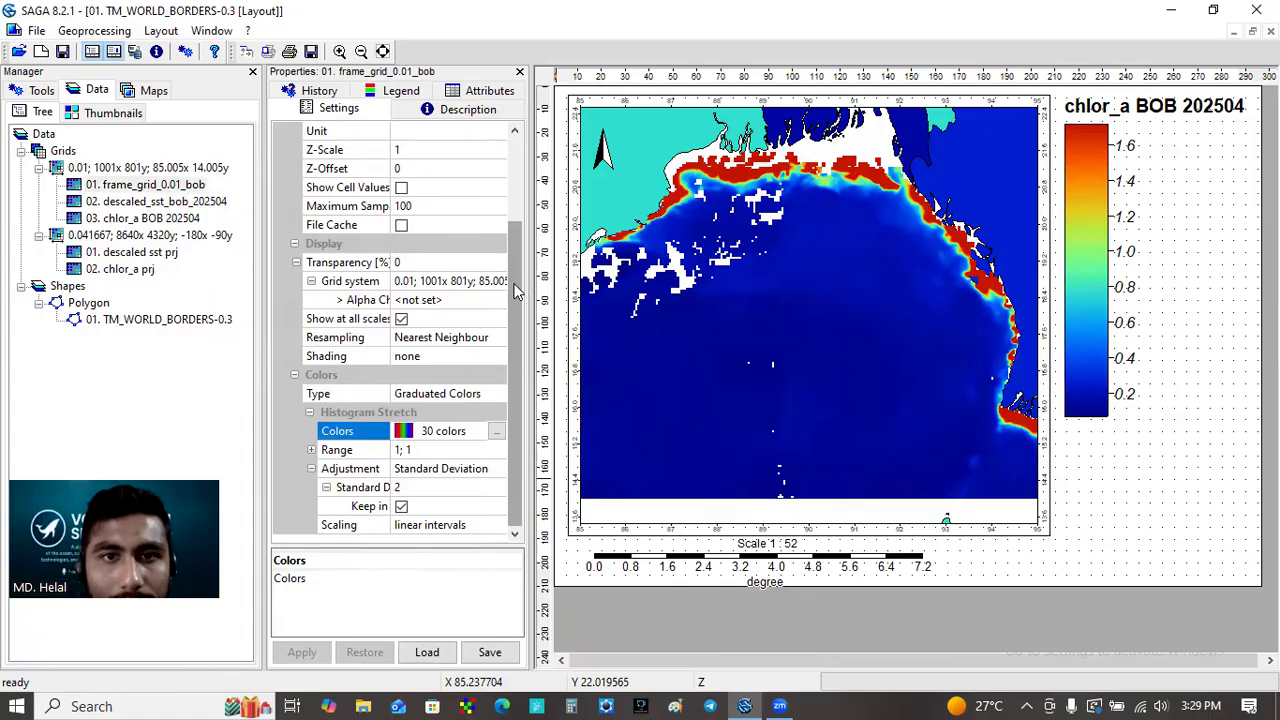
pyautogui.click(427, 486)
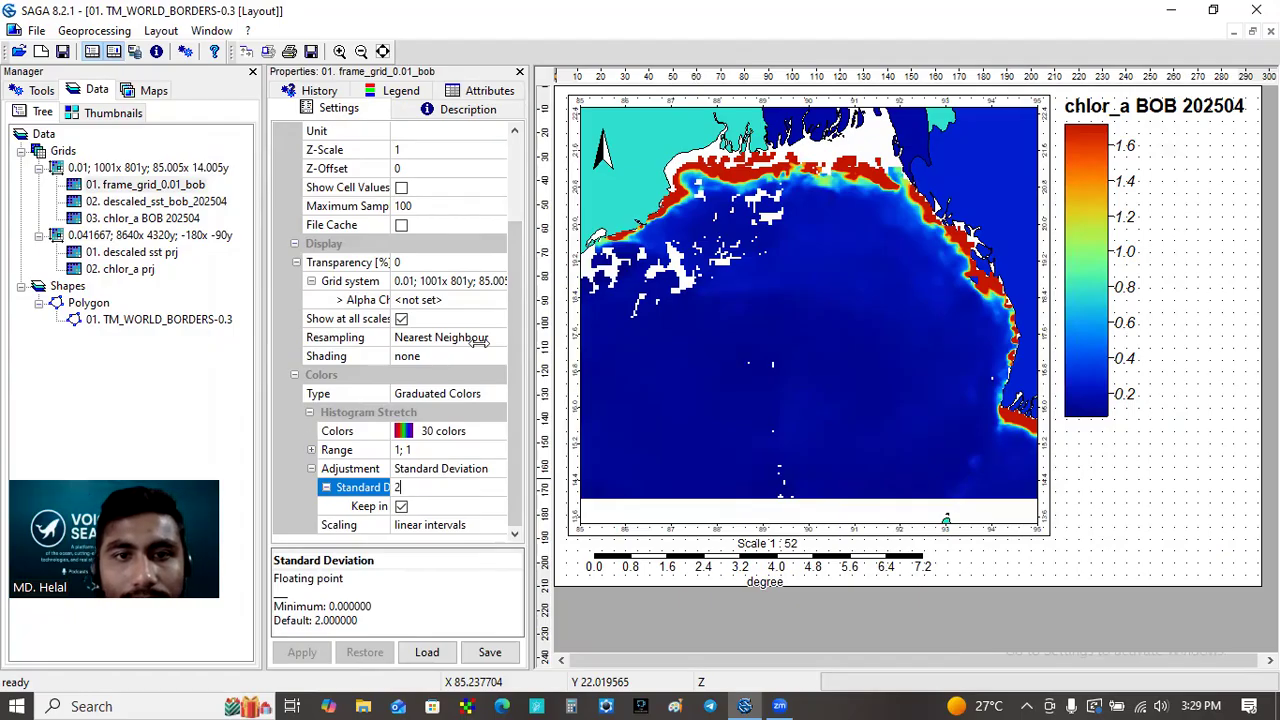
pyautogui.scroll(2, 516, 234)
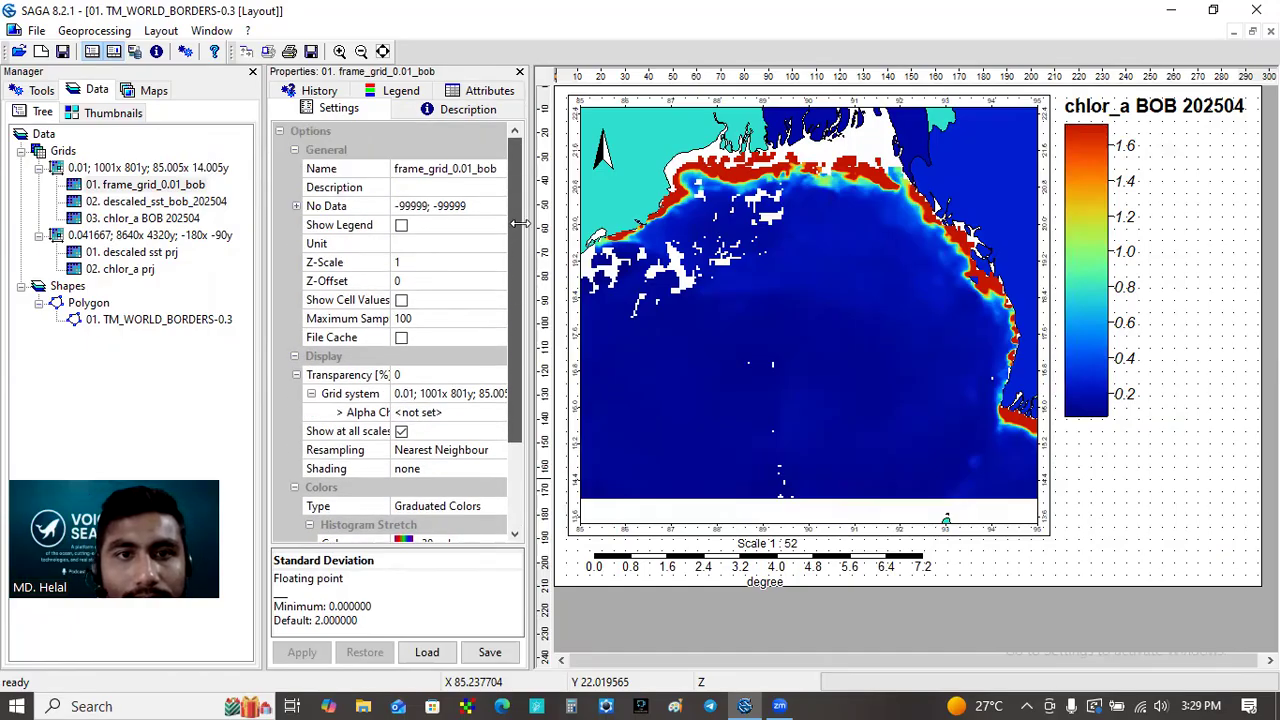
pyautogui.scroll(-3, 497, 343)
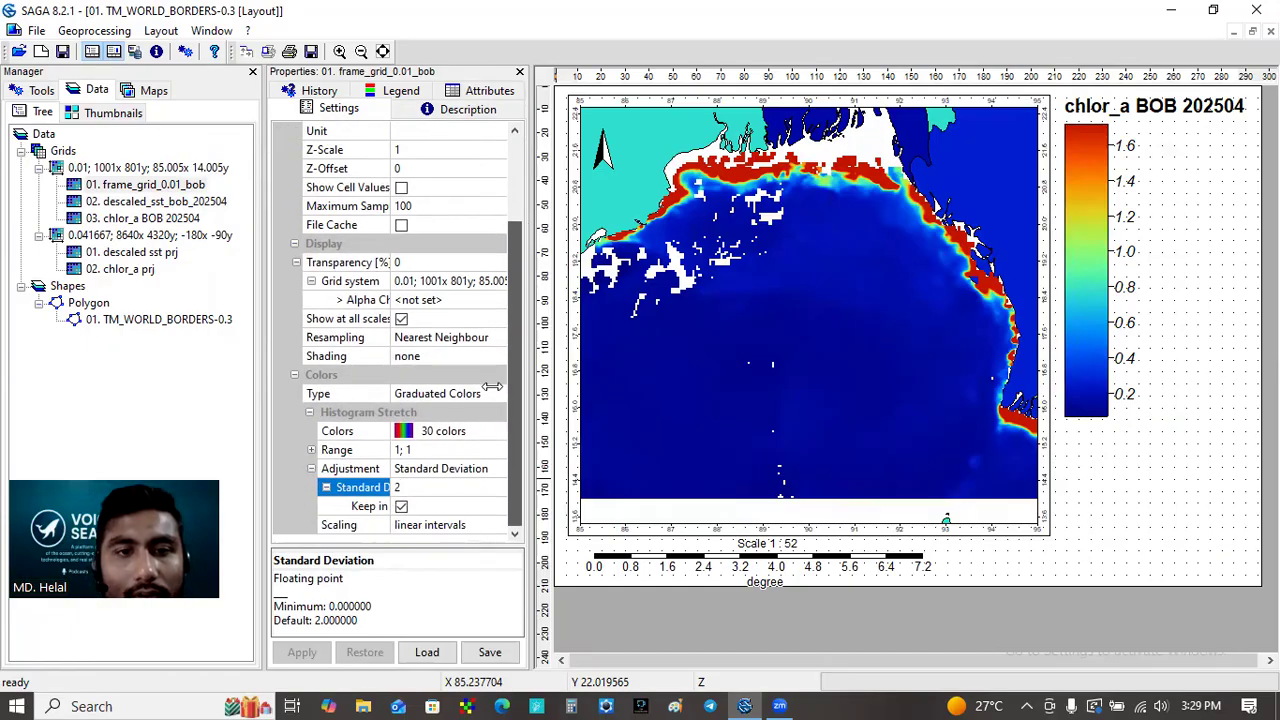
pyautogui.scroll(3, 516, 300)
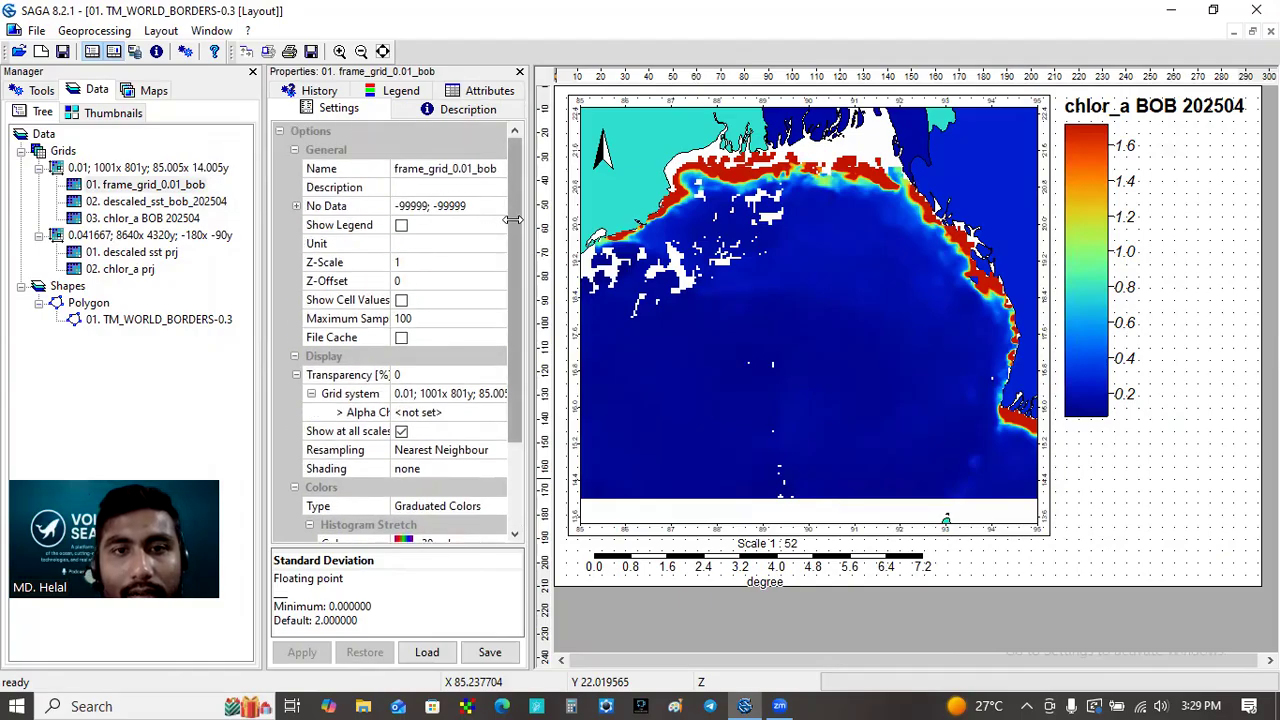
pyautogui.scroll(-2, 505, 225)
pyautogui.scroll(2, 516, 212)
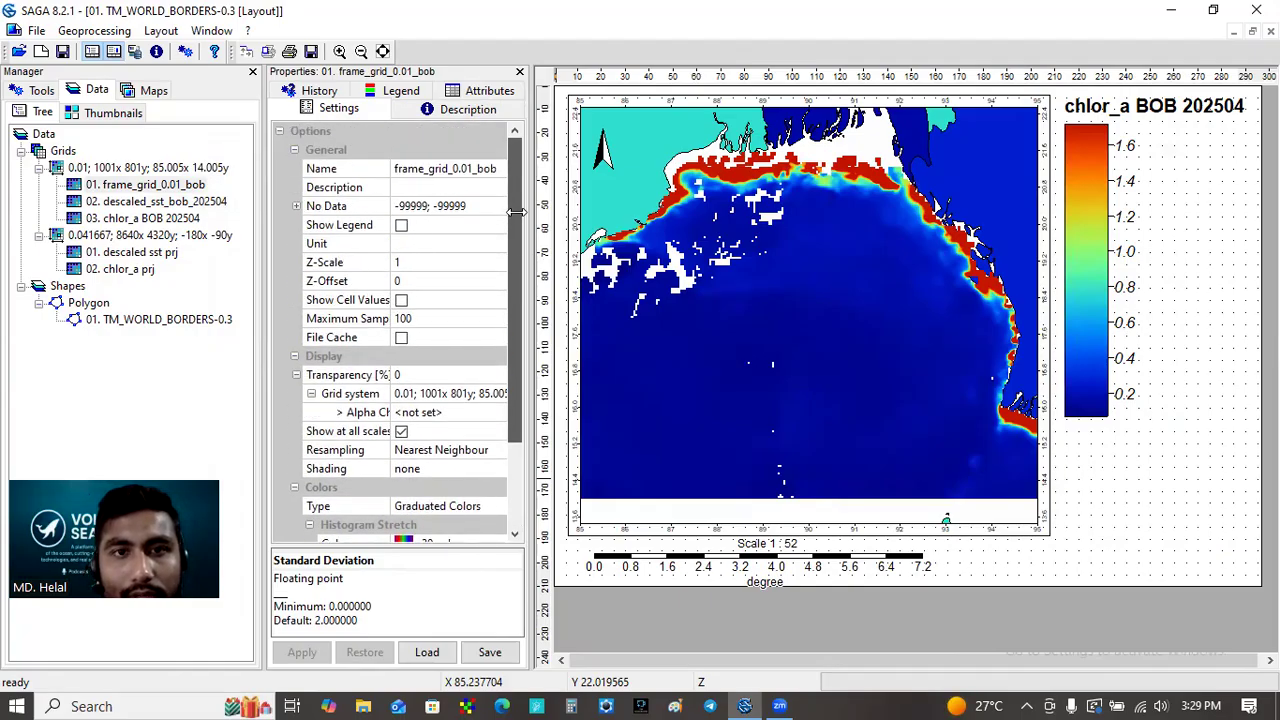
pyautogui.scroll(-3, 505, 328)
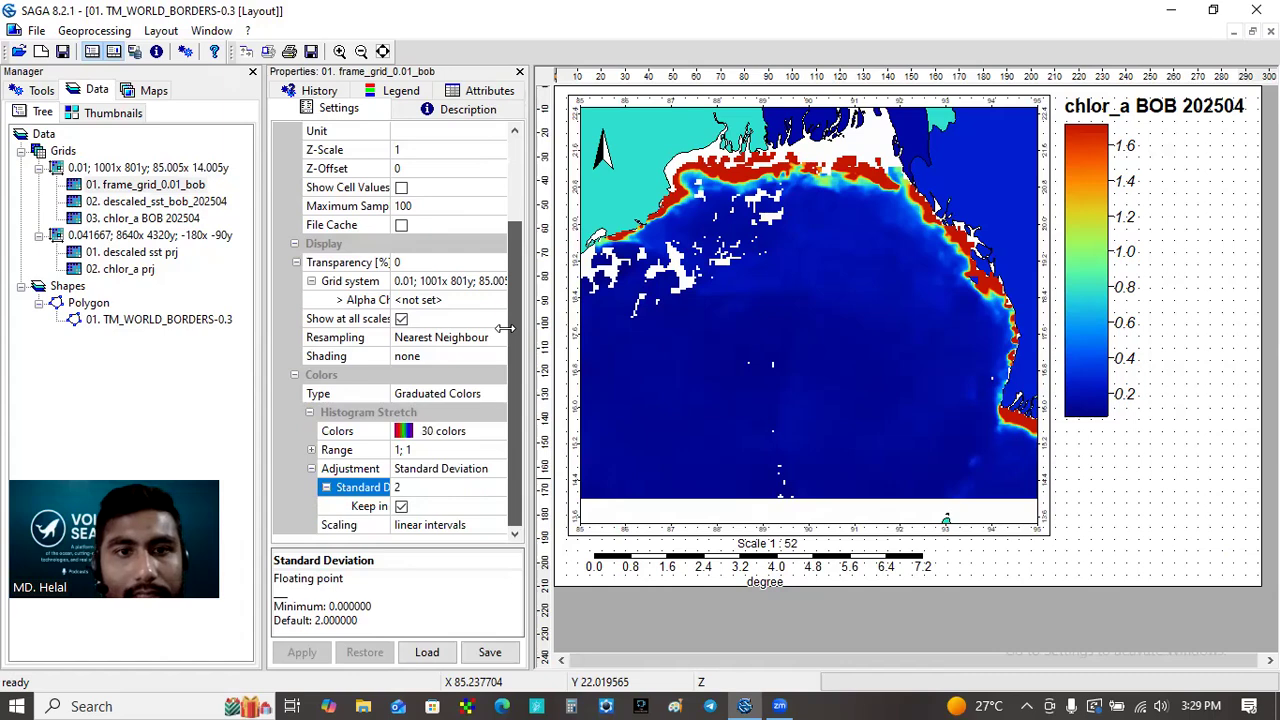
# Step: Set the number of colors in the chlor_a BOB 202504 grid's palette to 30
pyautogui.click(127, 218)
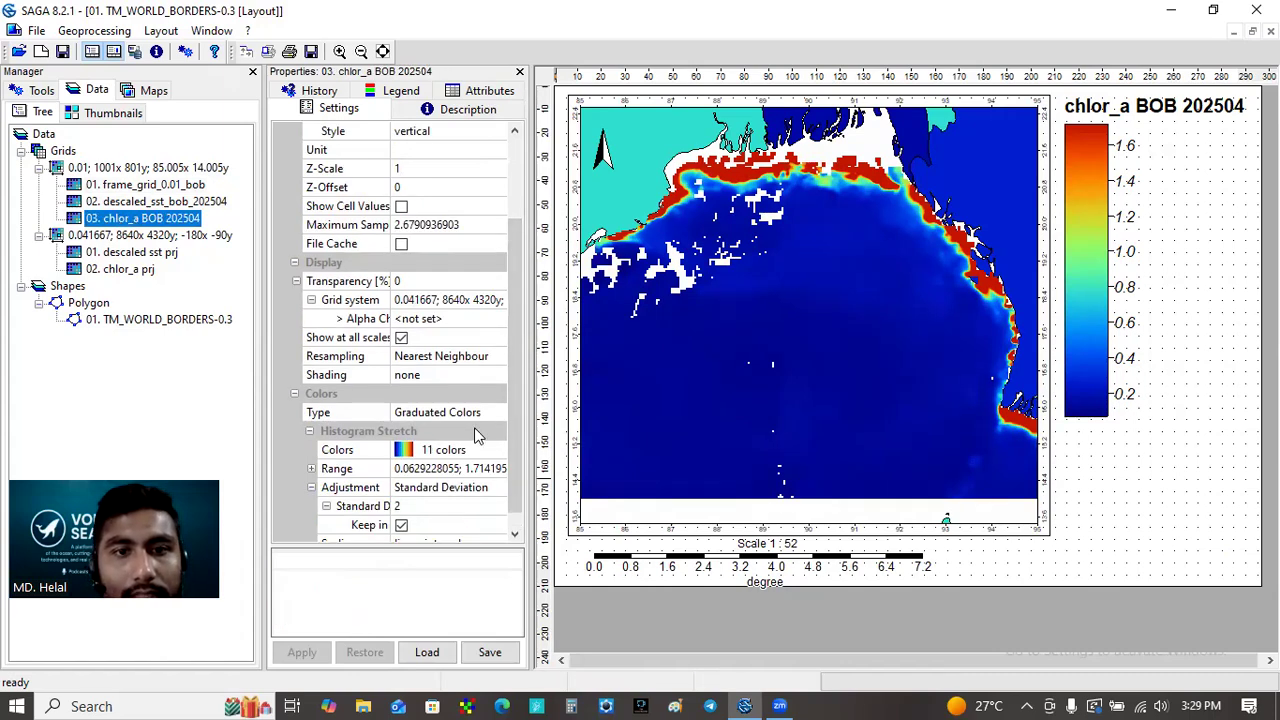
pyautogui.scroll(-1, 523, 336)
pyautogui.click(487, 430)
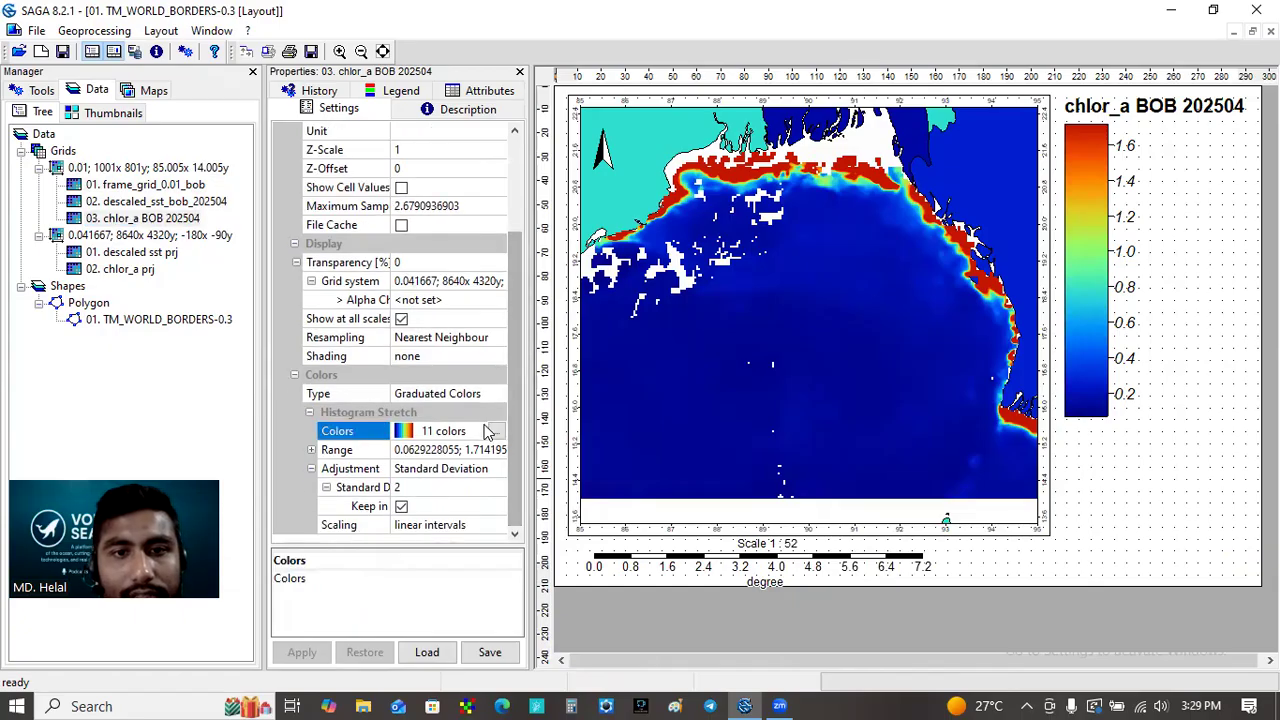
pyautogui.click(497, 431)
pyautogui.click(1065, 355)
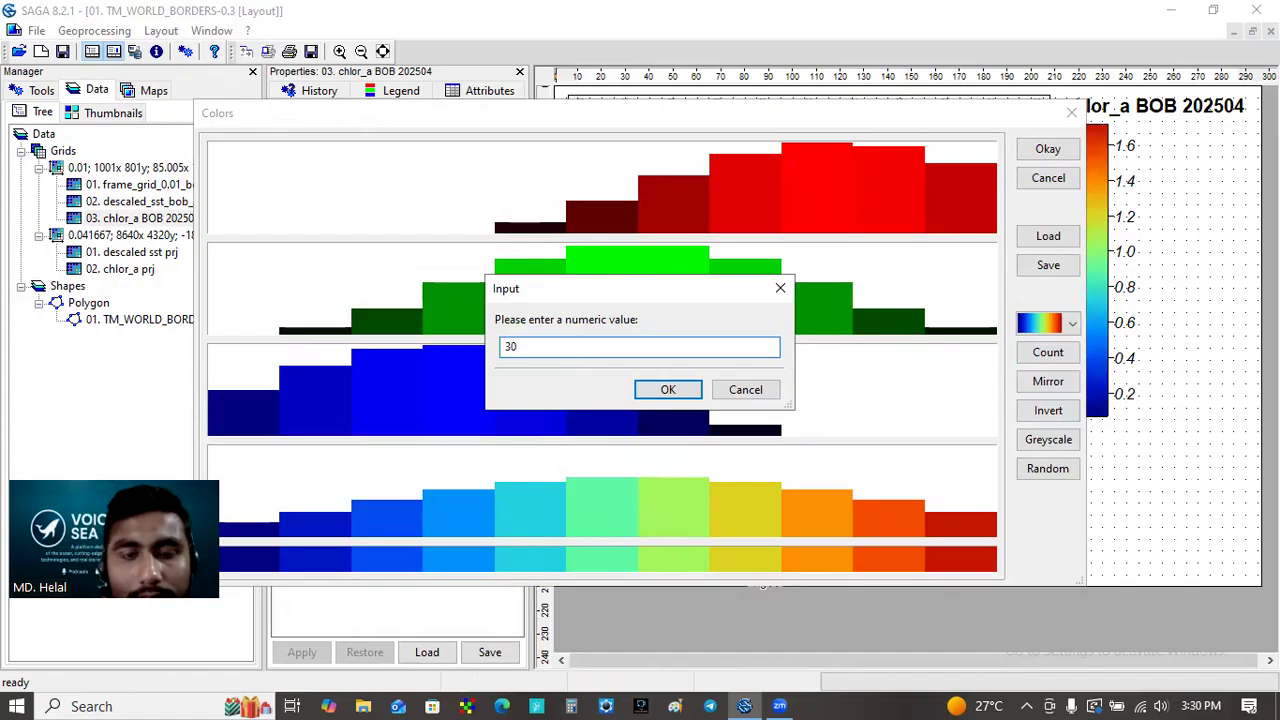
pyautogui.write('30')
pyautogui.click(667, 389)
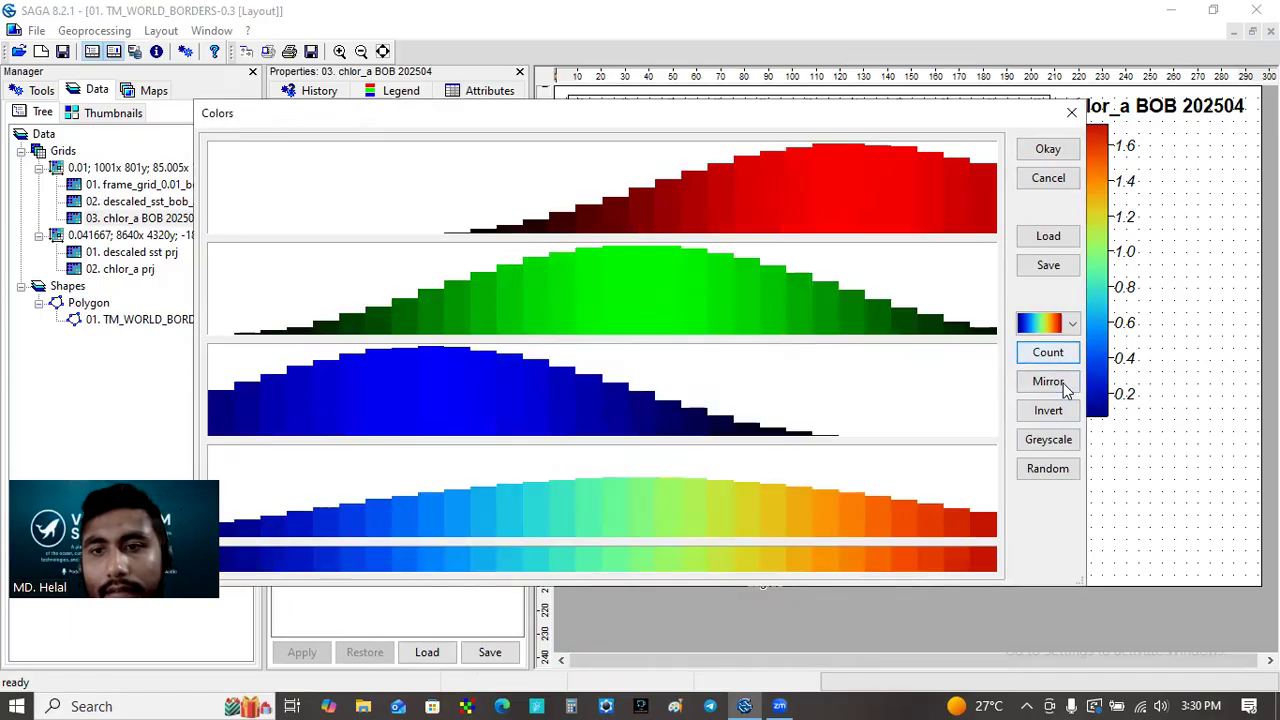
# Step: Try random colors and the purple-red-green-blue-purple preset with 30 colors for the chlor_a BOB 202504 palette
pyautogui.click(1047, 469)
pyautogui.click(1073, 326)
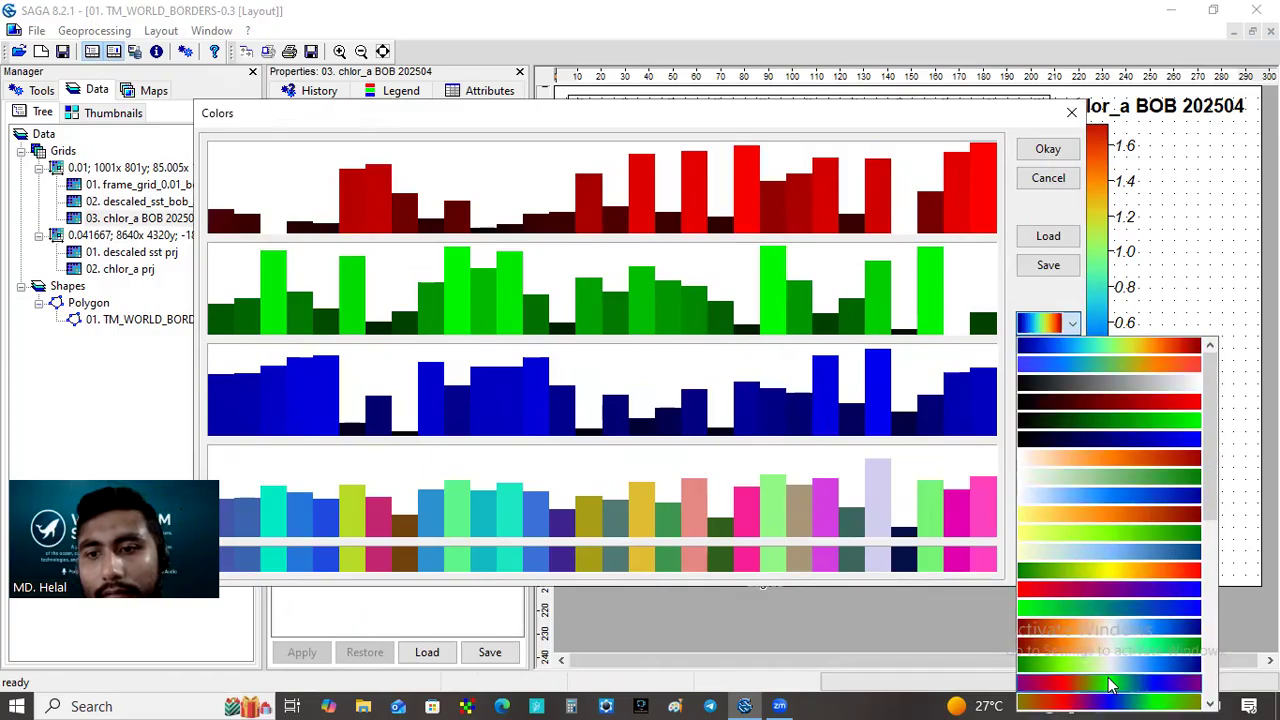
pyautogui.click(1110, 685)
pyautogui.click(1058, 355)
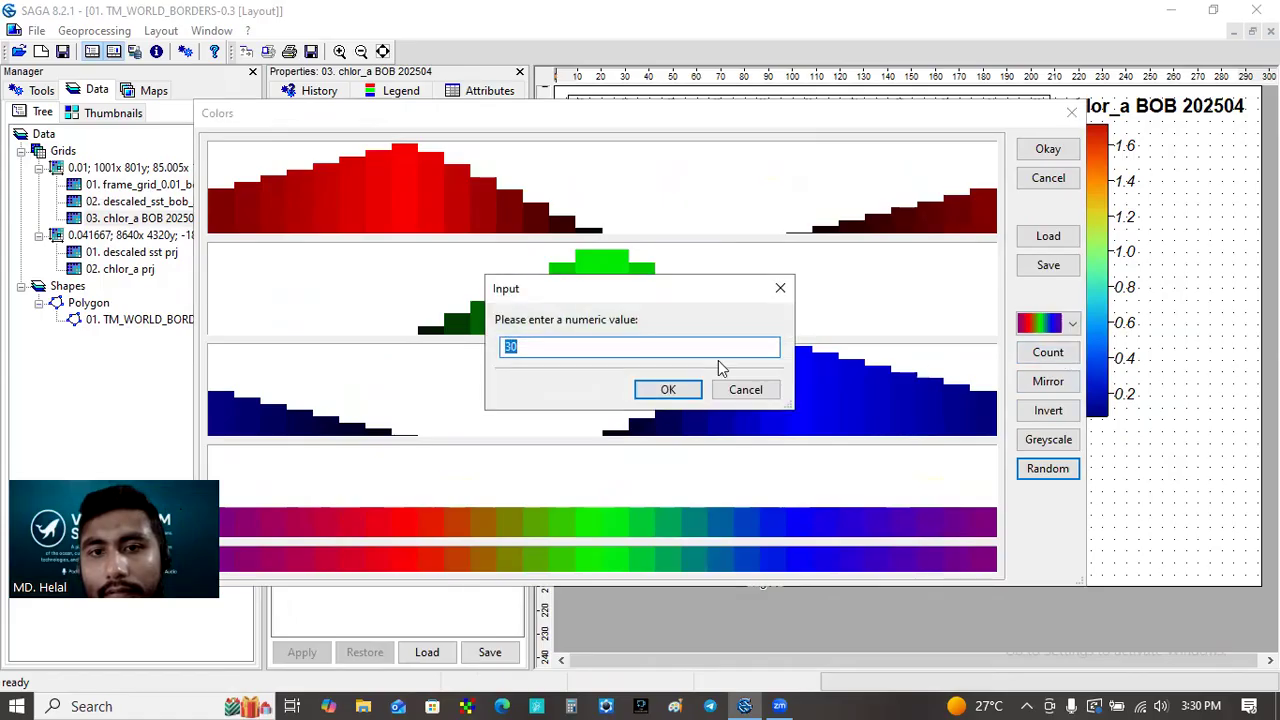
pyautogui.click(668, 389)
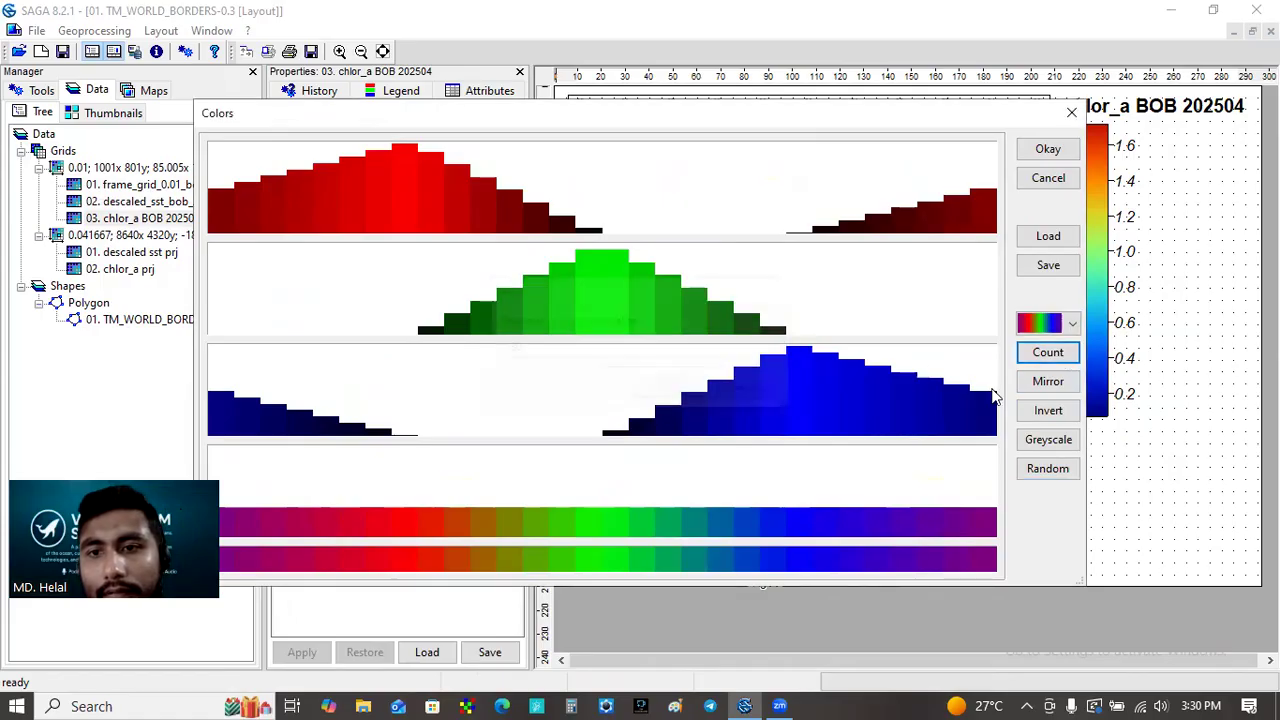
# Step: Randomize the 30 palette colors of the chlor_a BOB 202504 grid and apply them
pyautogui.click(1066, 470)
pyautogui.click(1066, 470)
pyautogui.click(1048, 152)
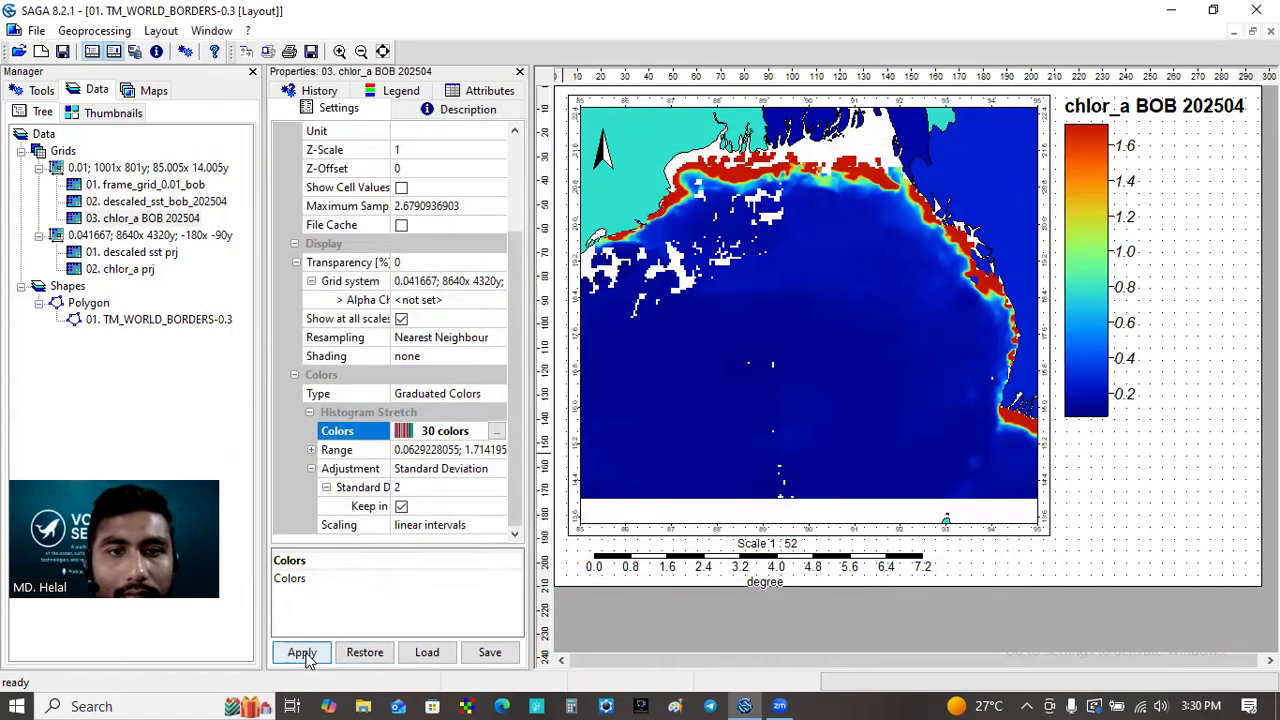
pyautogui.click(302, 653)
# Step: Try the purple-red-green-blue-purple preset for chlor_a BOB 202504, reshuffle the 30 palette colors randomly several times and apply the last set
pyautogui.click(497, 433)
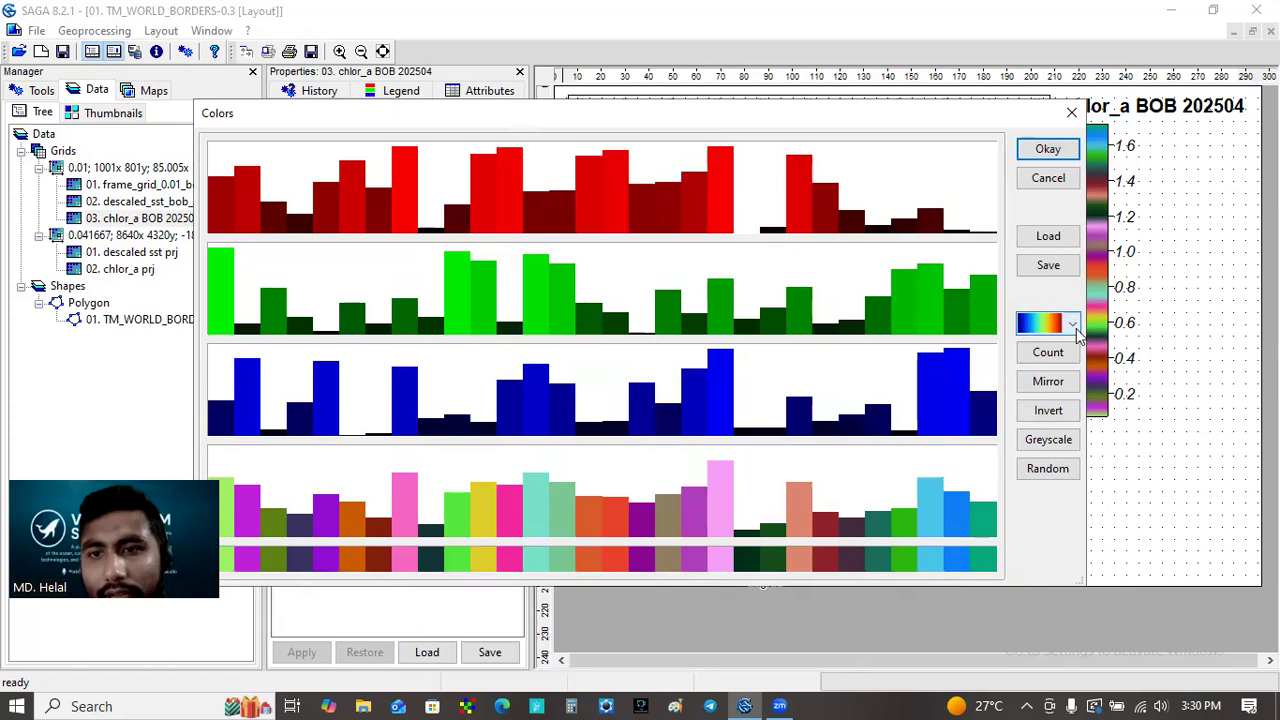
pyautogui.click(1071, 324)
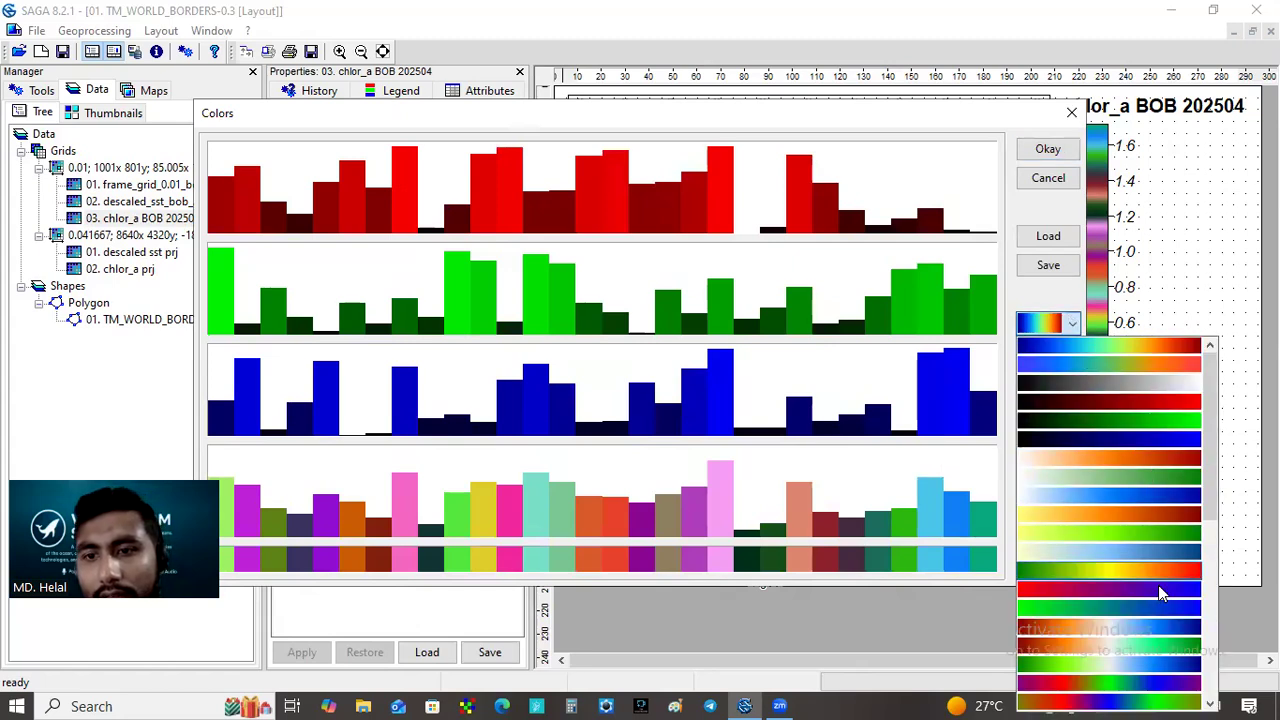
pyautogui.click(1121, 682)
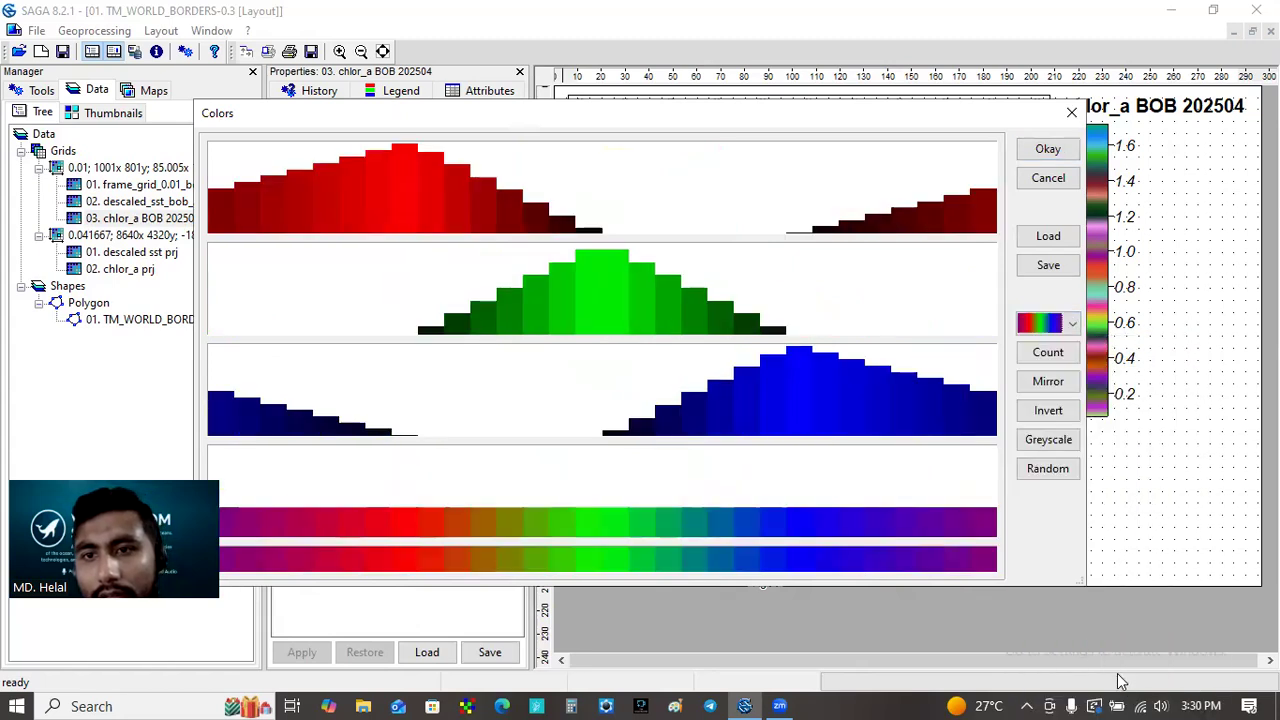
pyautogui.click(1049, 467)
pyautogui.click(1040, 467)
pyautogui.click(1040, 467)
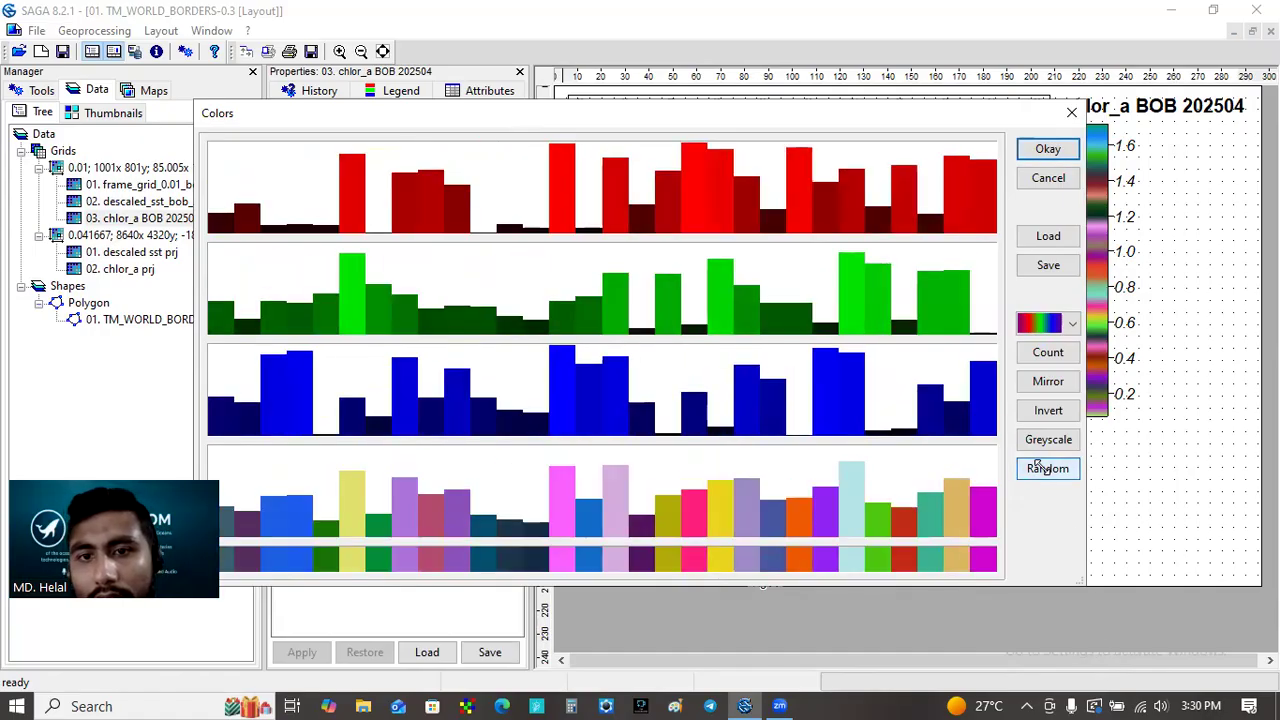
pyautogui.click(1040, 467)
pyautogui.click(1040, 467)
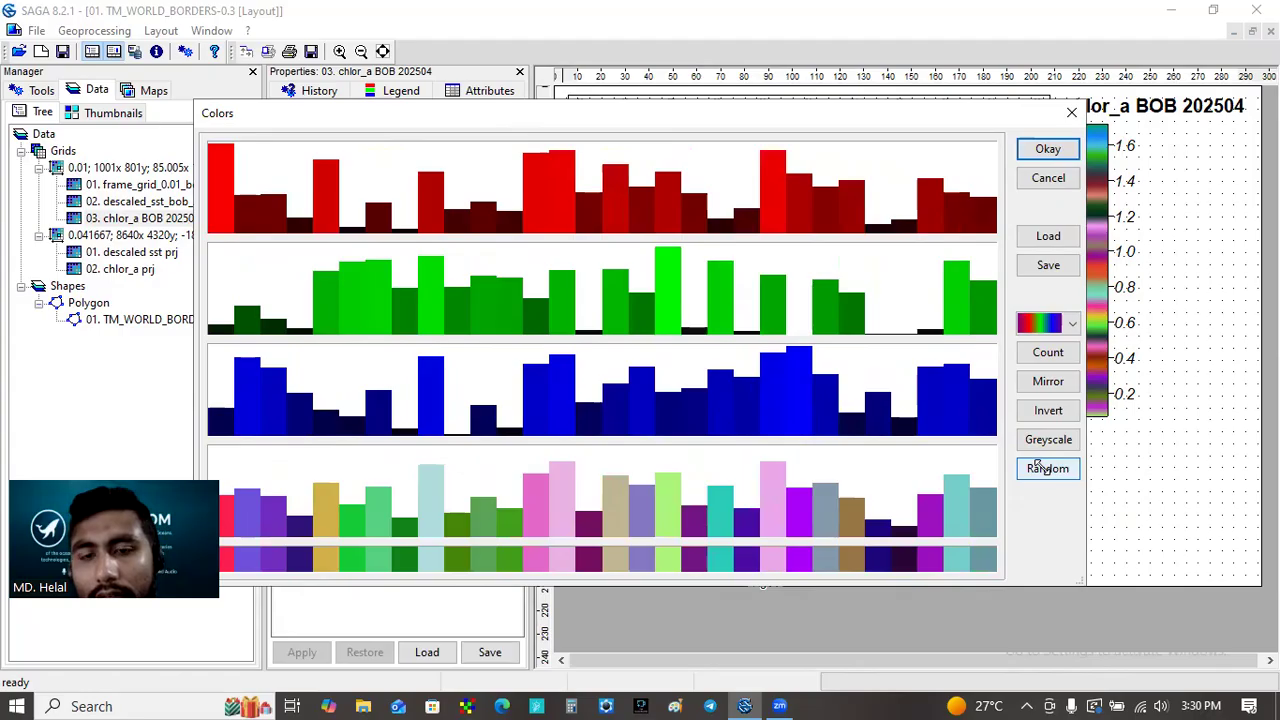
pyautogui.click(1040, 467)
pyautogui.click(1040, 467)
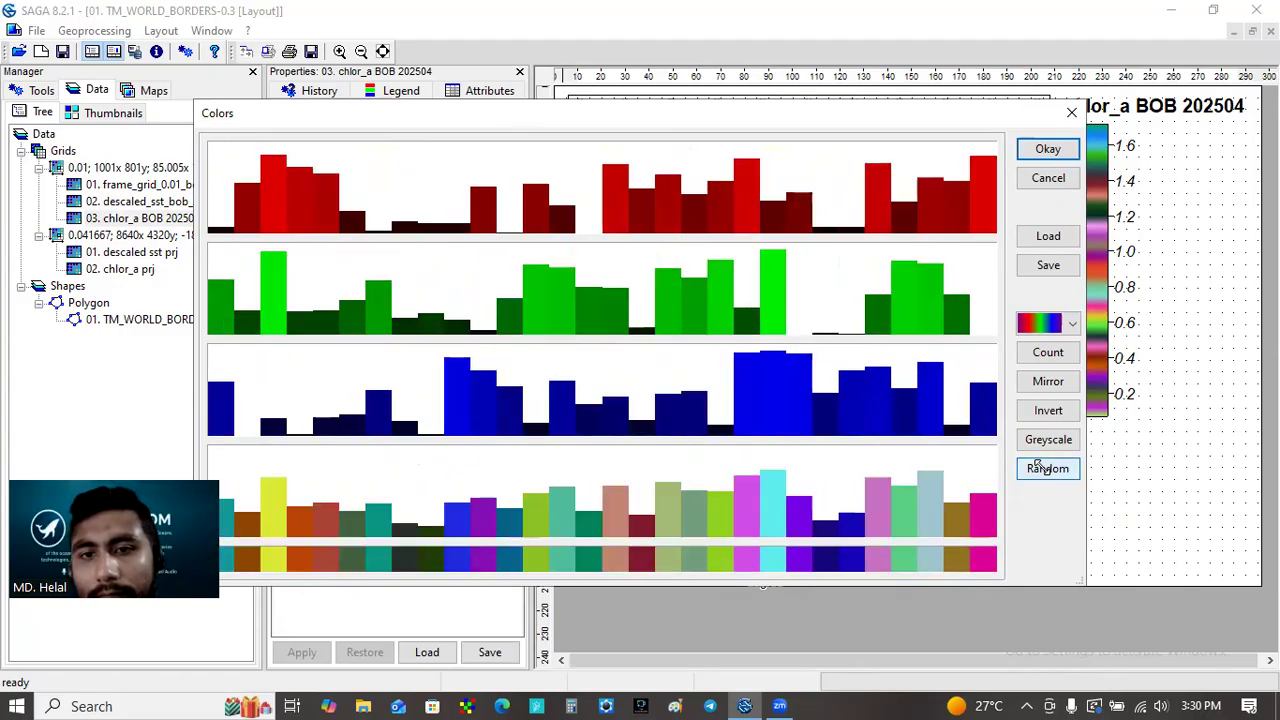
pyautogui.click(1040, 467)
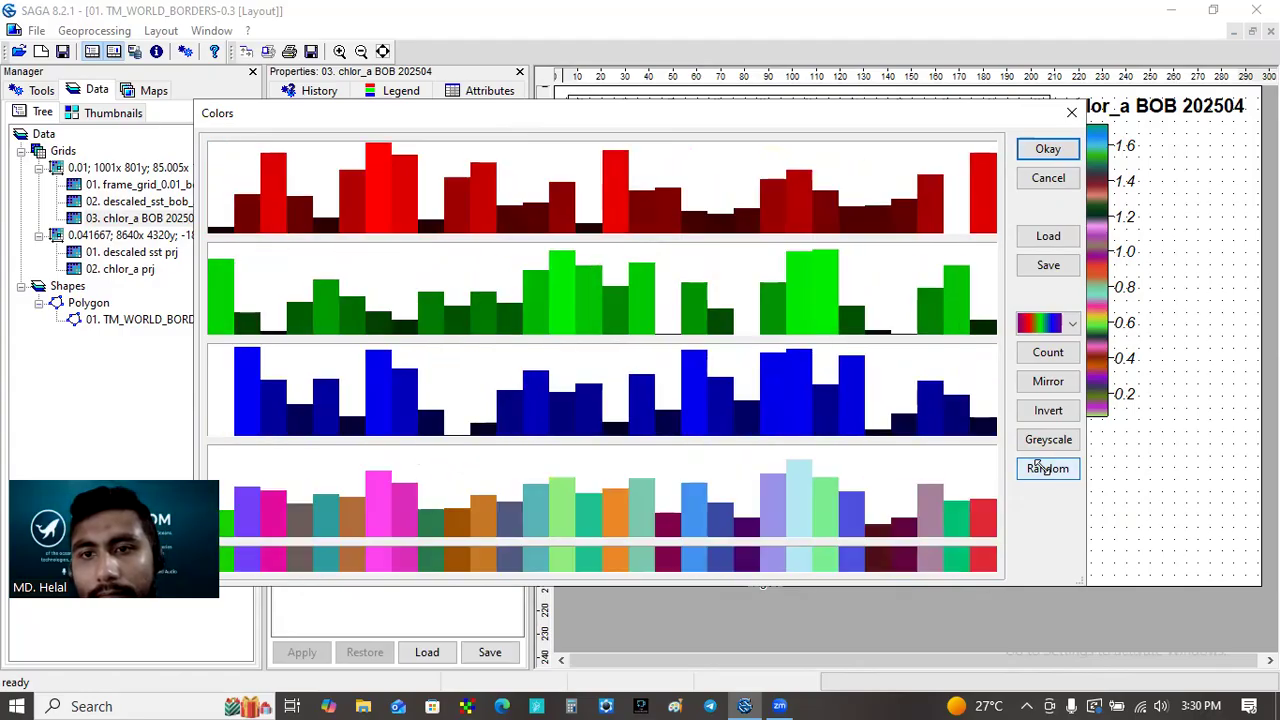
pyautogui.click(1040, 467)
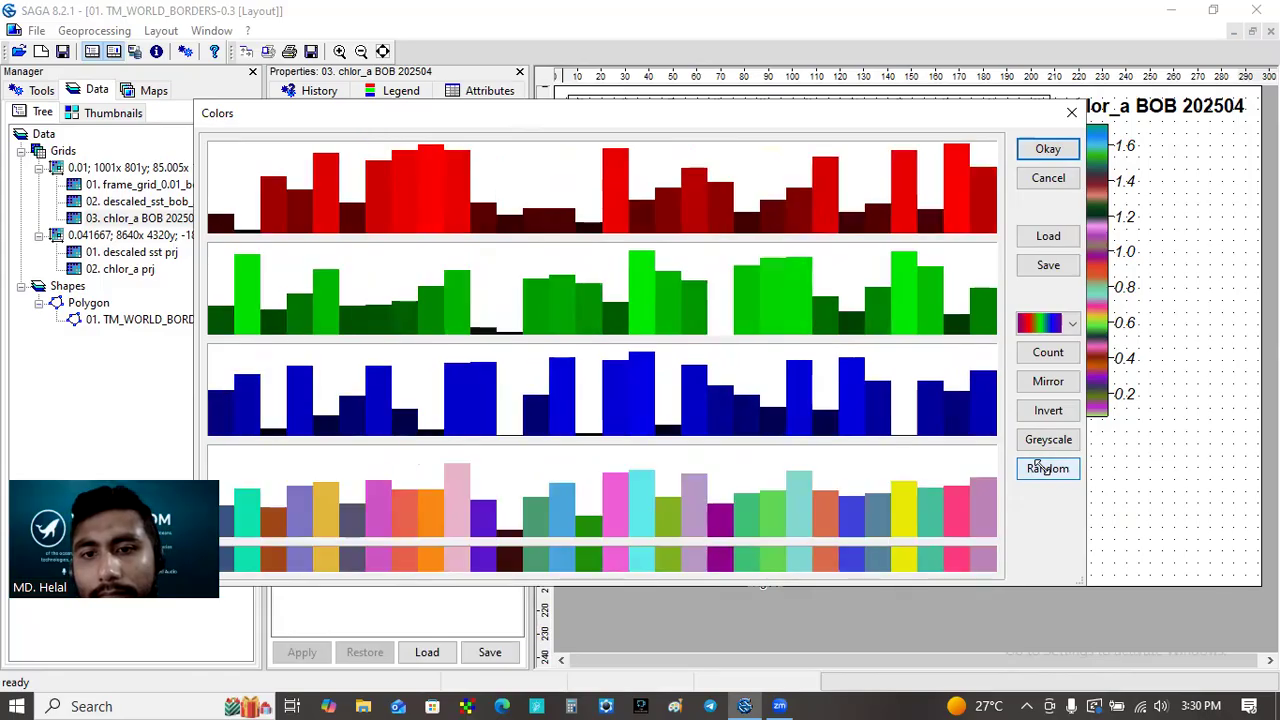
pyautogui.click(1040, 467)
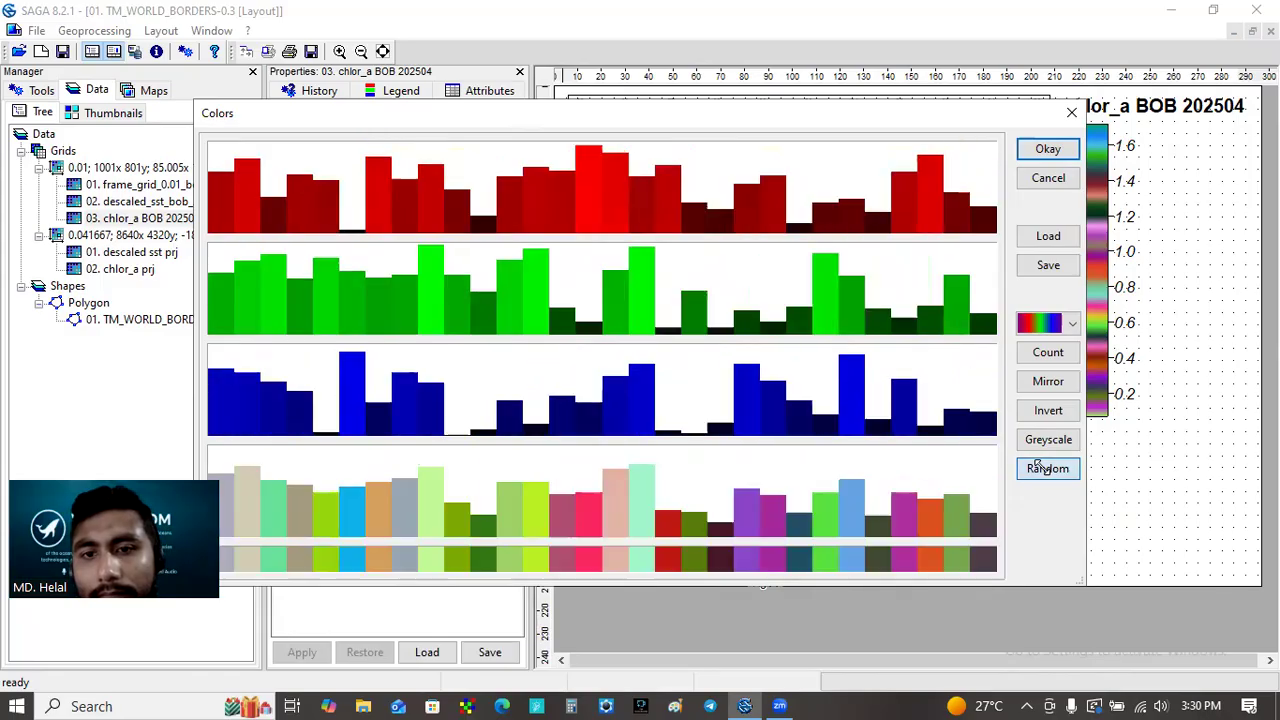
pyautogui.click(1048, 150)
pyautogui.click(304, 652)
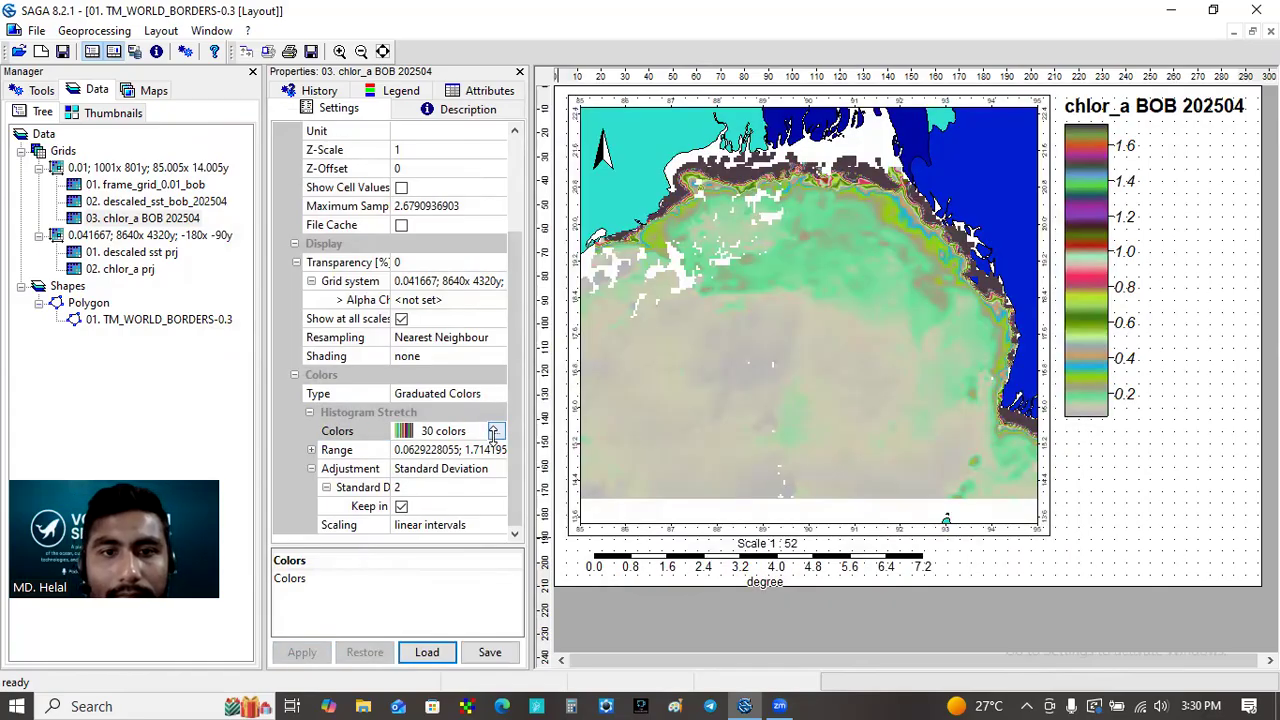
# Step: Set the standard deviation of the chlor_a BOB 202504 histogram stretch to 1 and apply it
pyautogui.click(414, 487)
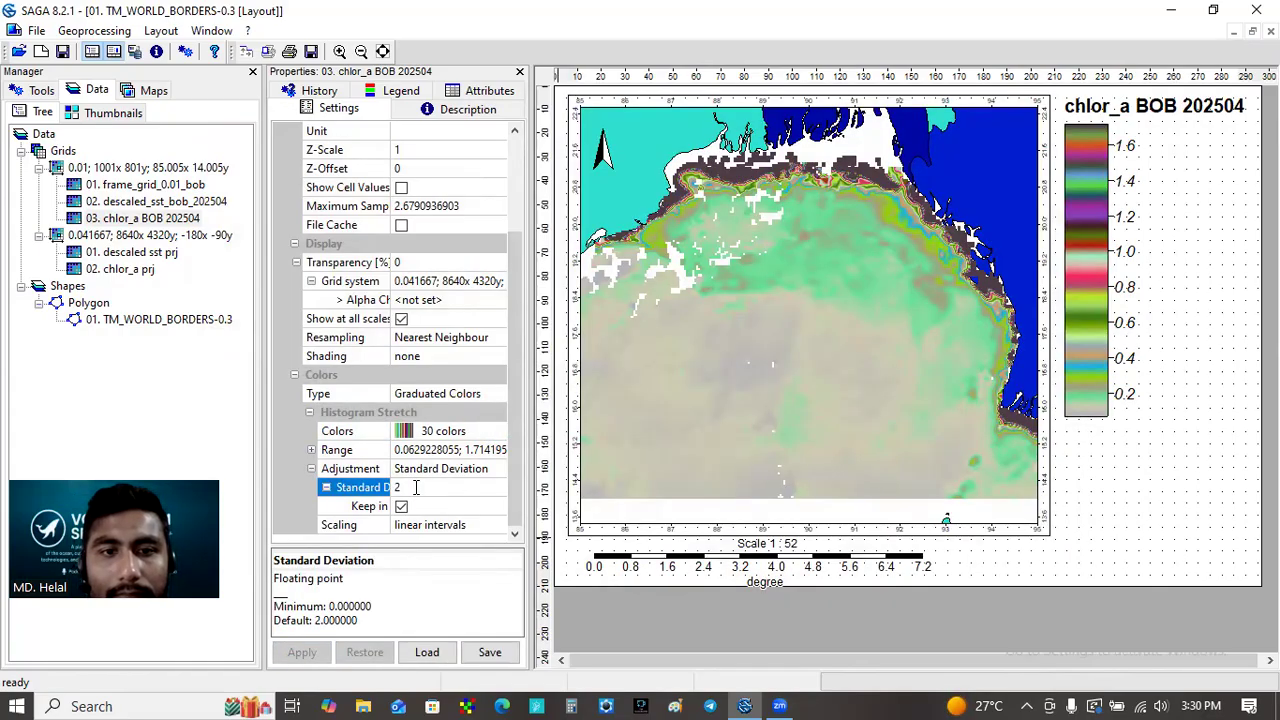
pyautogui.press('BackSpace')
pyautogui.write('1')
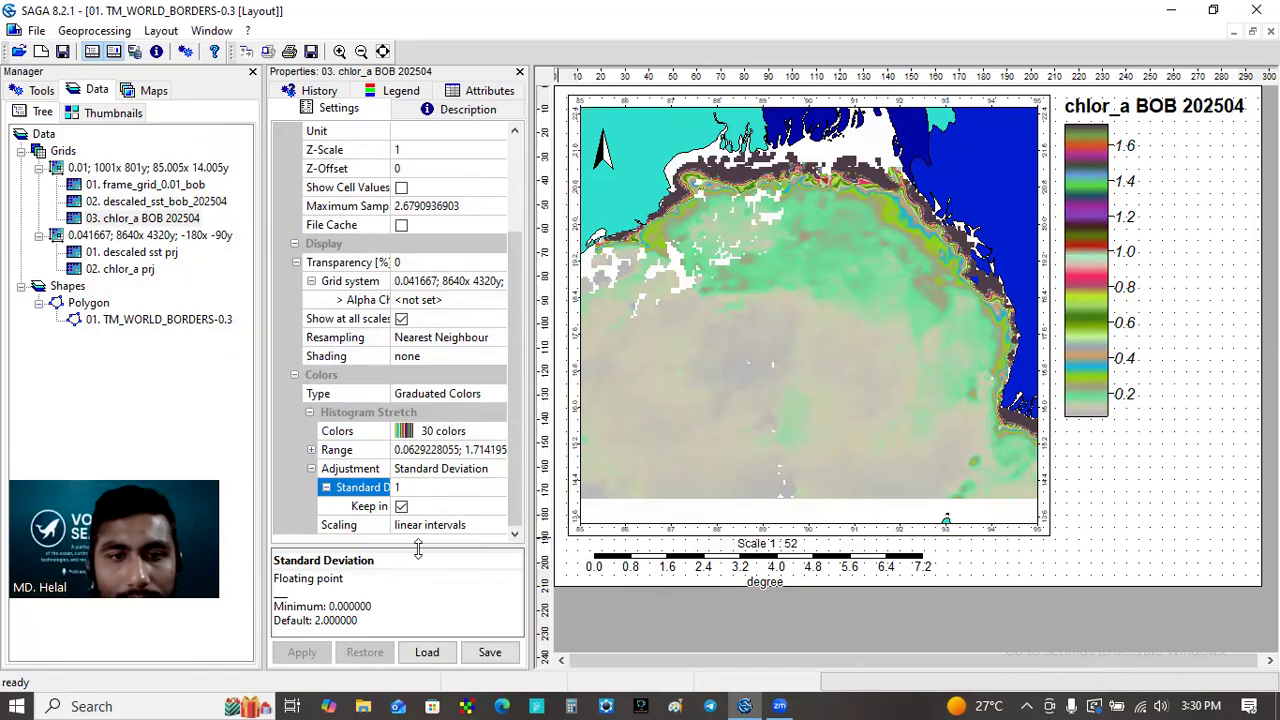
pyautogui.press('Return')
pyautogui.click(304, 653)
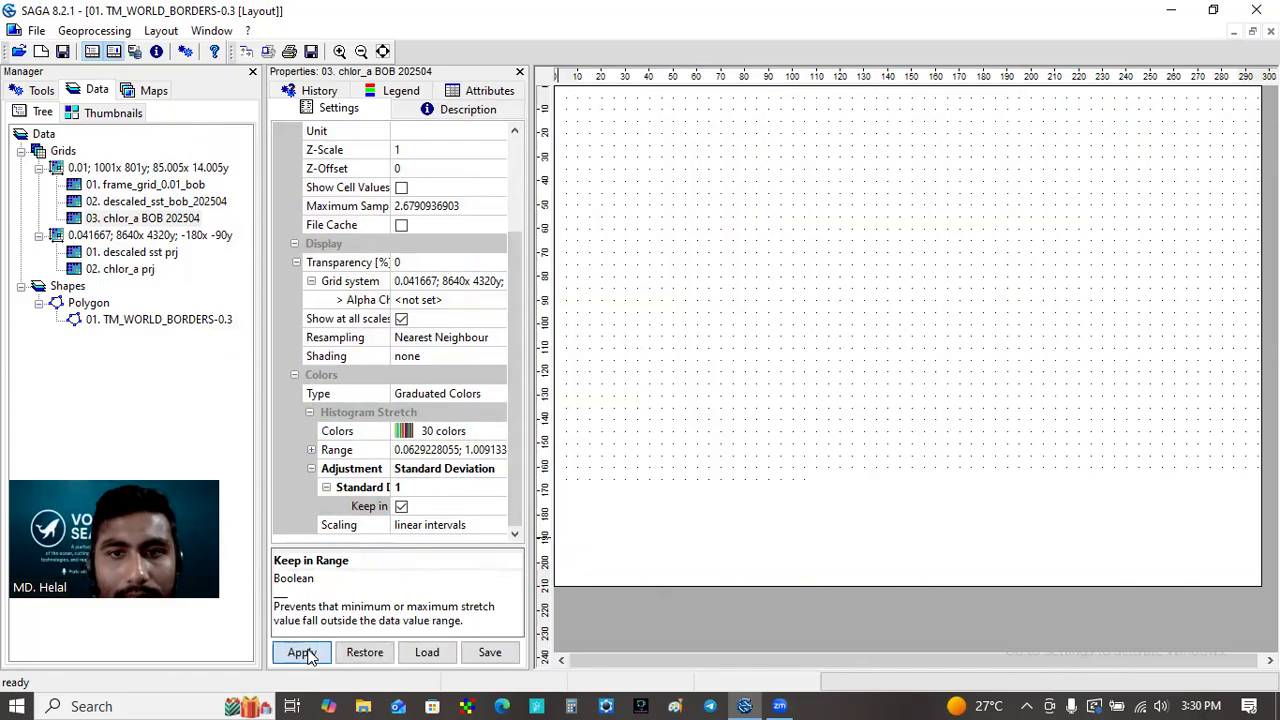
# Step: Try hand-edited and random colors for chlor_a BOB 202504, and apply the dark-blue-to-dark-red rainbow preset with 30 colors
pyautogui.click(474, 436)
pyautogui.click(498, 431)
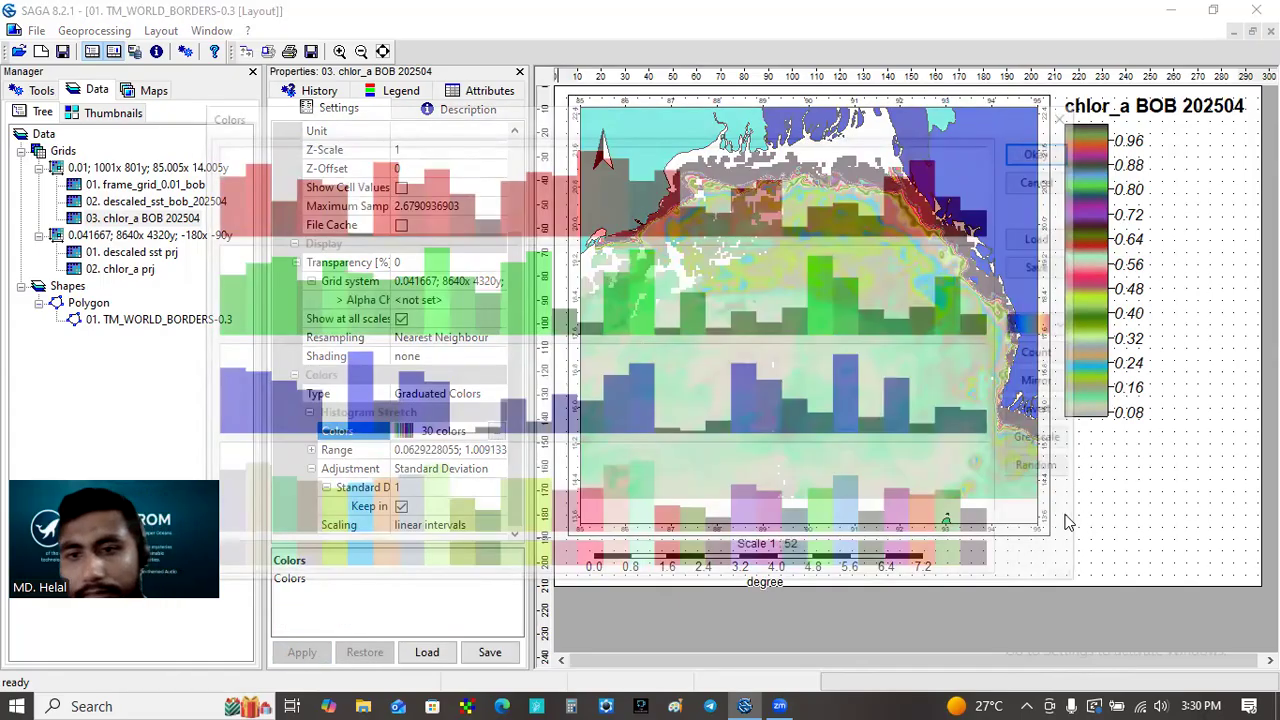
pyautogui.moveTo(940, 508)
pyautogui.mouseDown()
pyautogui.moveTo(841, 523)
pyautogui.moveTo(236, 502)
pyautogui.mouseUp()
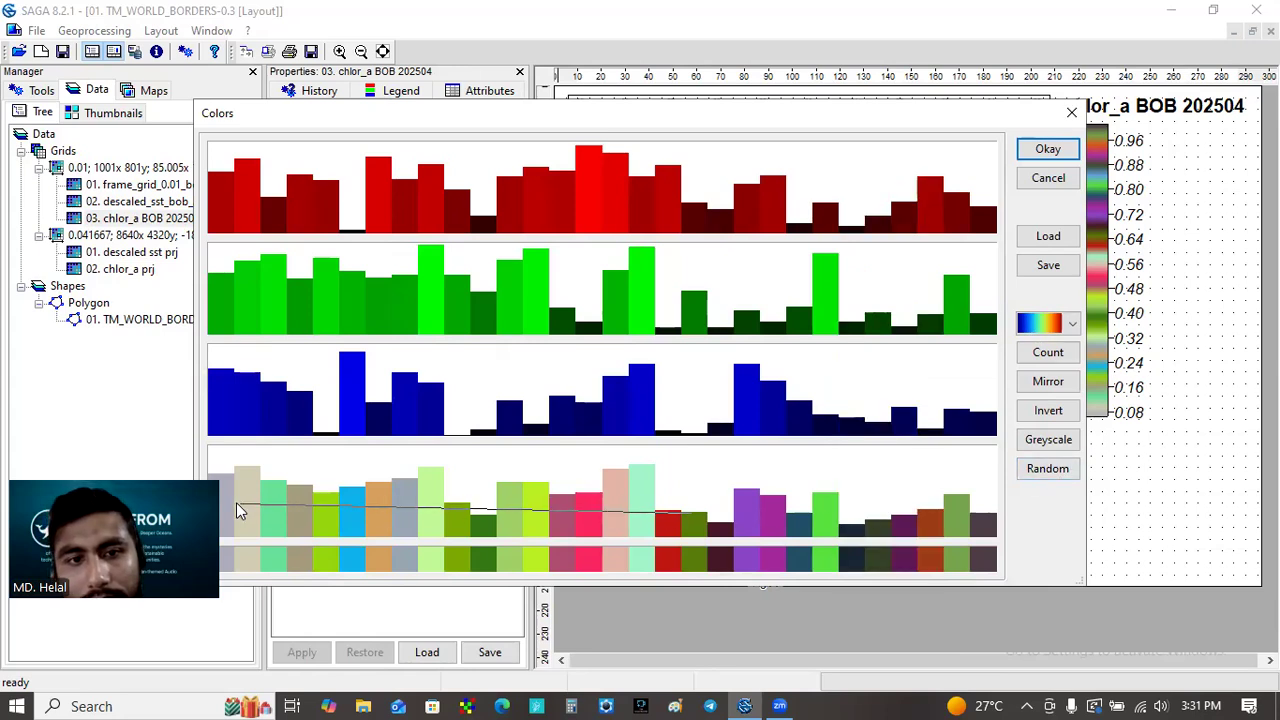
pyautogui.click(1061, 469)
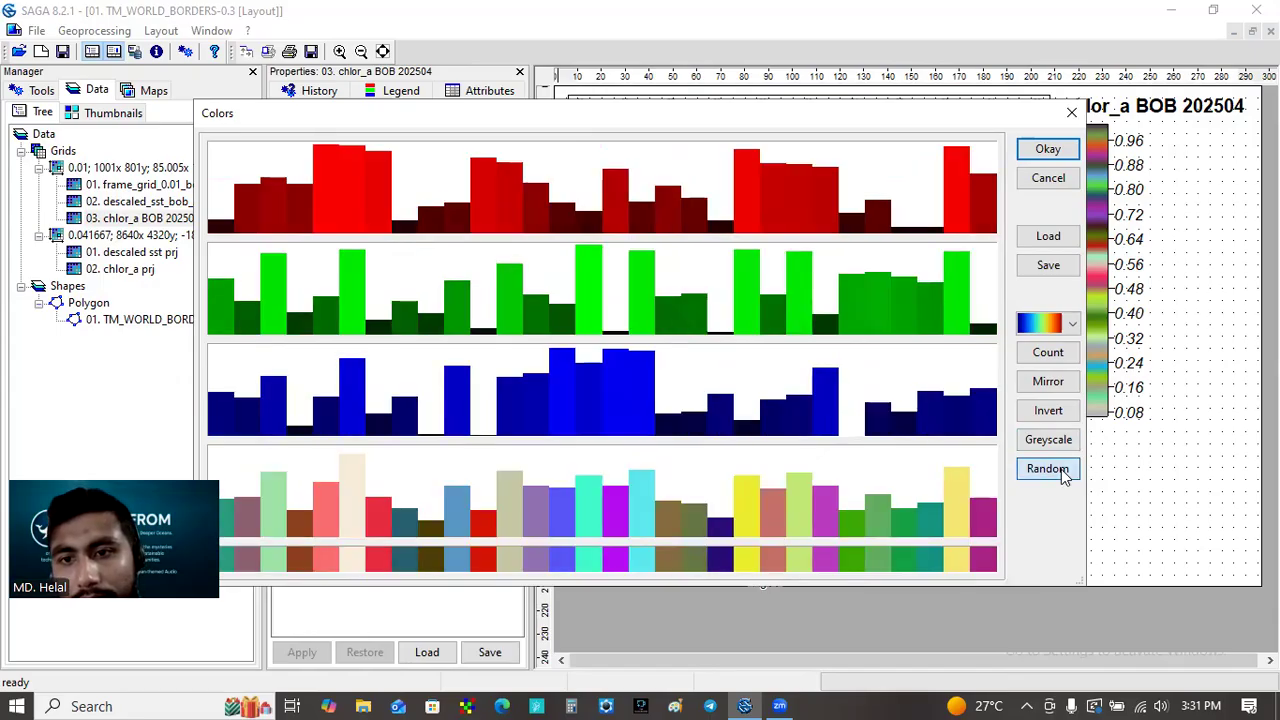
pyautogui.click(1074, 332)
pyautogui.click(1079, 345)
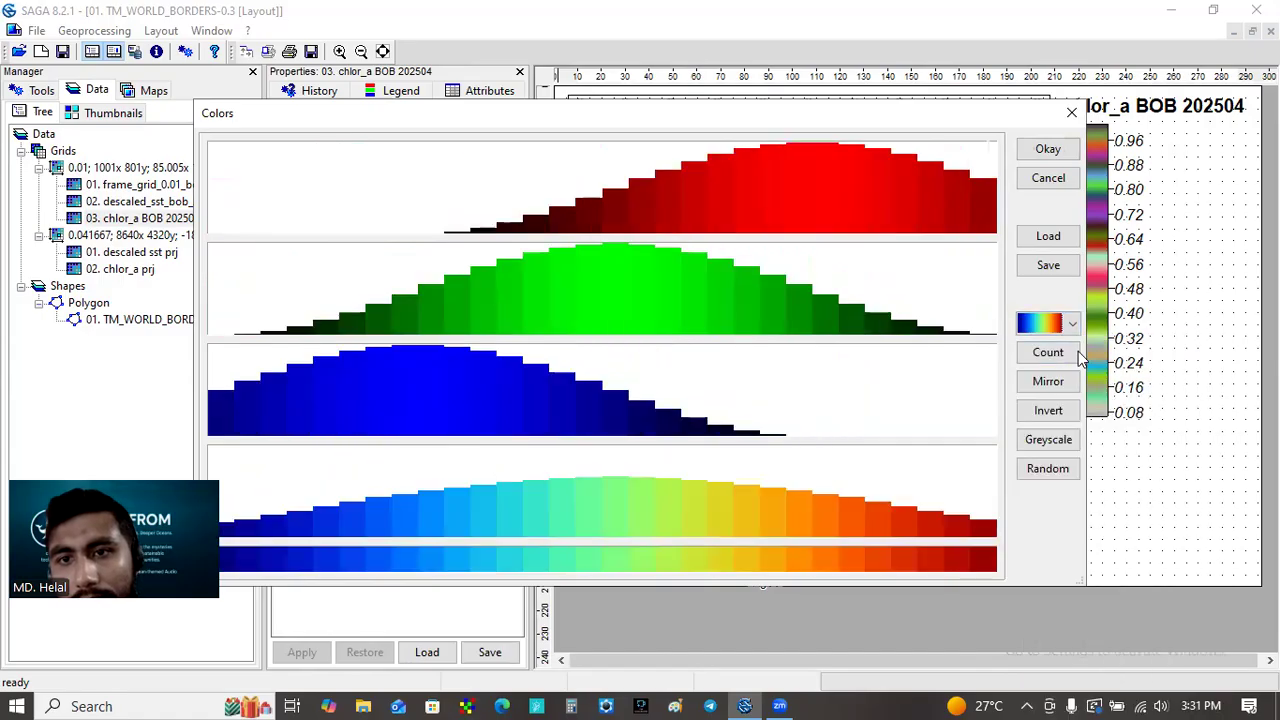
pyautogui.click(1048, 150)
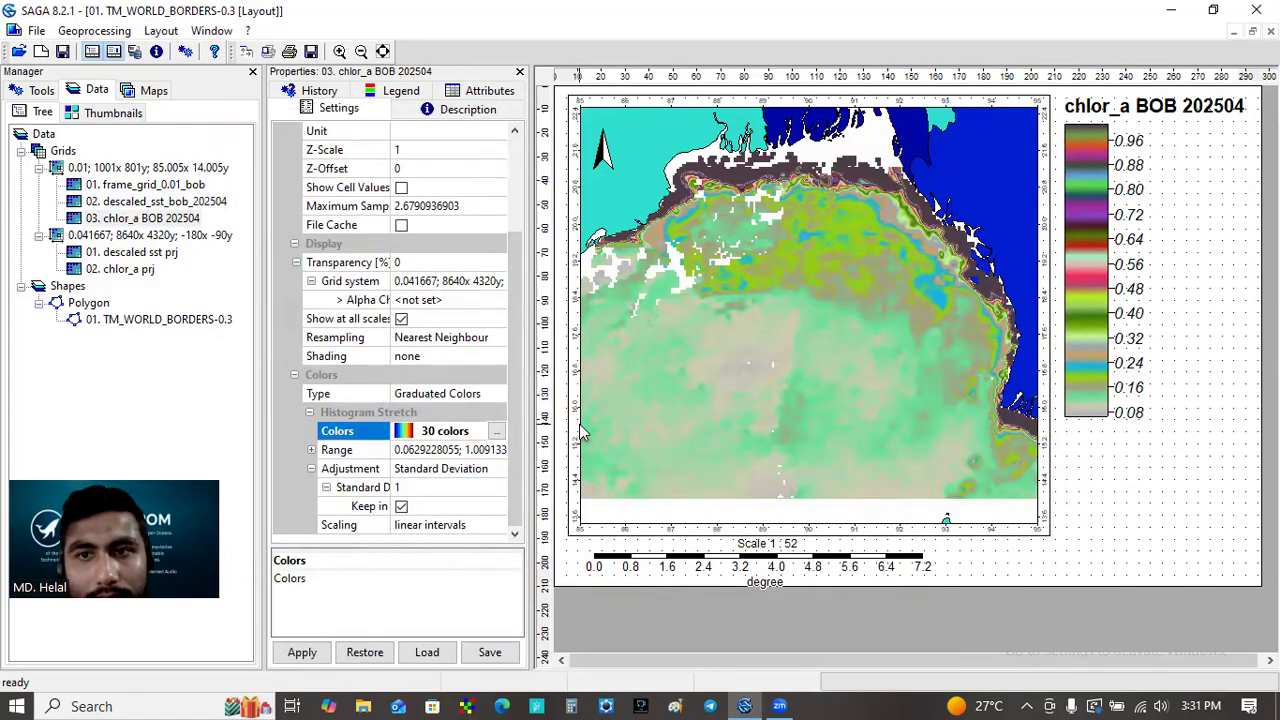
pyautogui.click(301, 652)
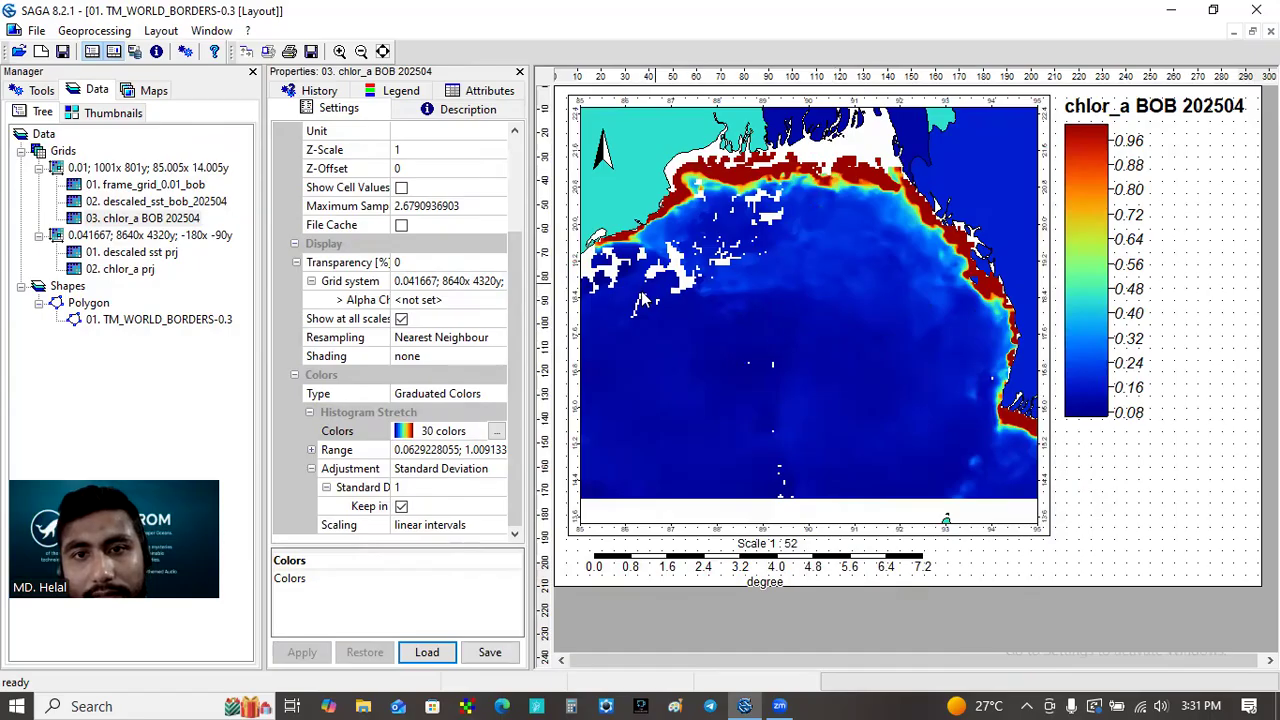
# Step: Apply the purple-red-green-blue-purple preset with 30 colors to the chlor_a BOB 202504 grid
pyautogui.click(496, 432)
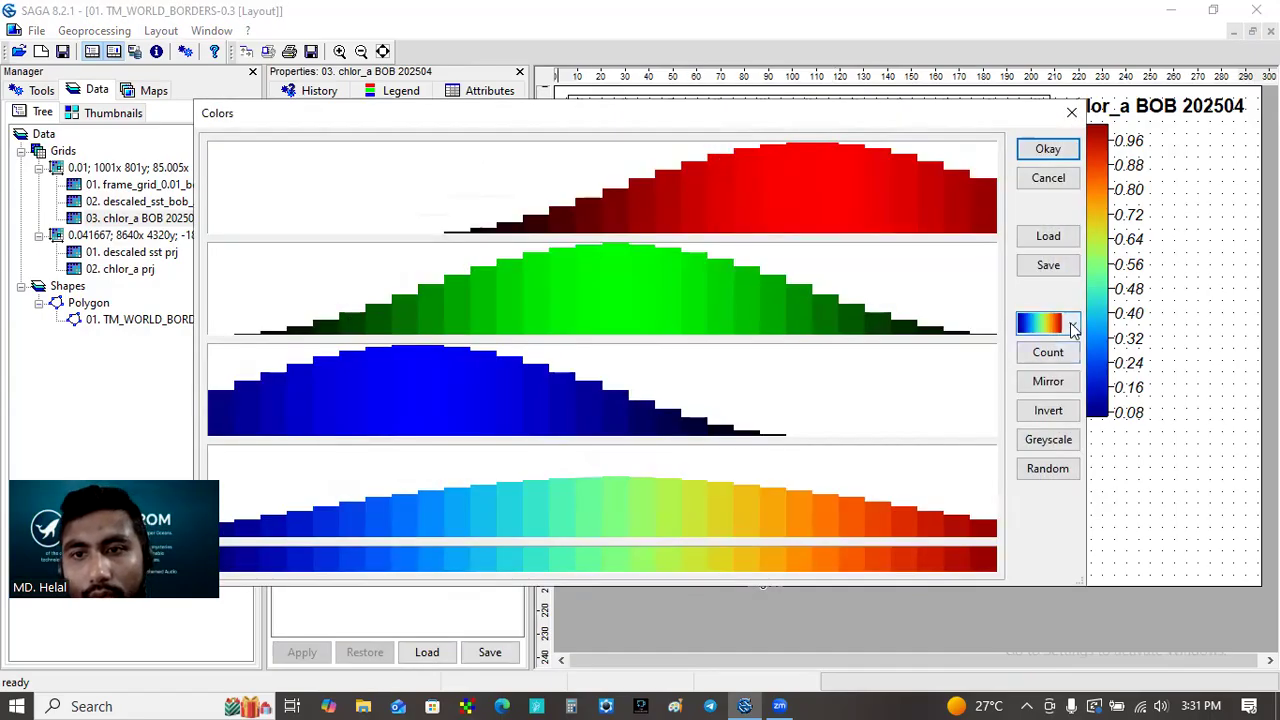
pyautogui.click(1071, 324)
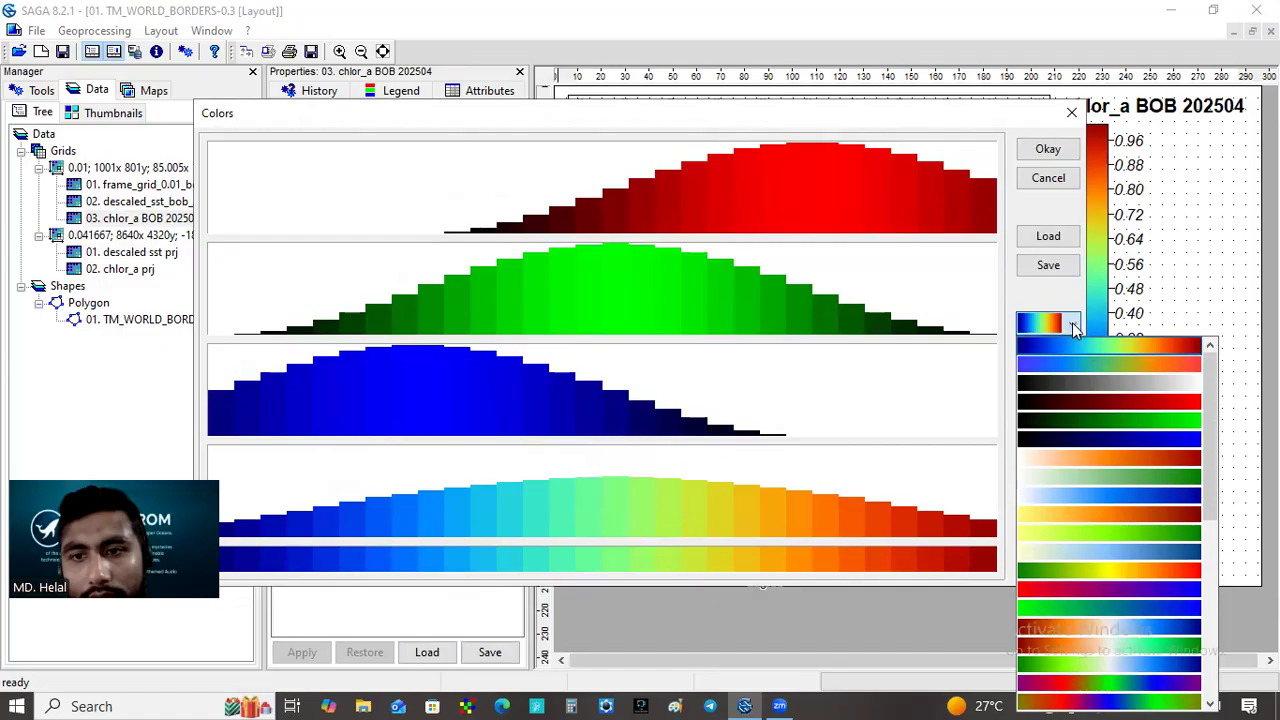
pyautogui.click(1097, 686)
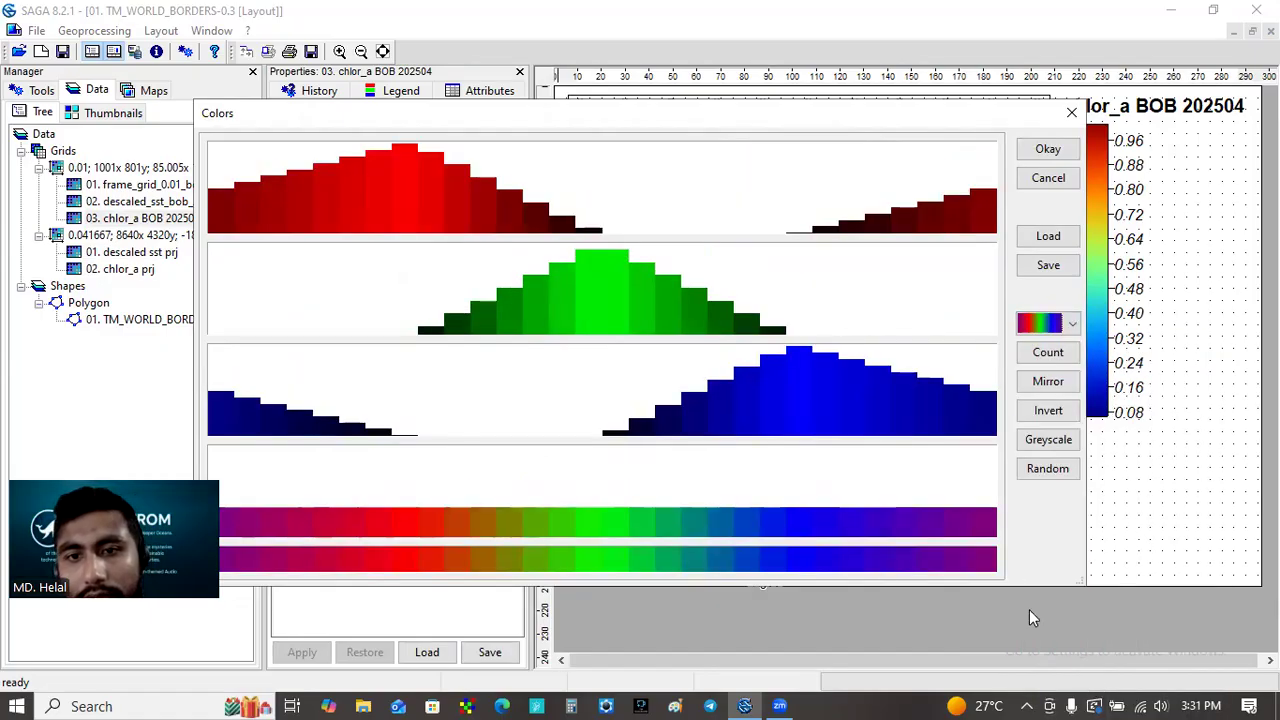
pyautogui.click(1045, 149)
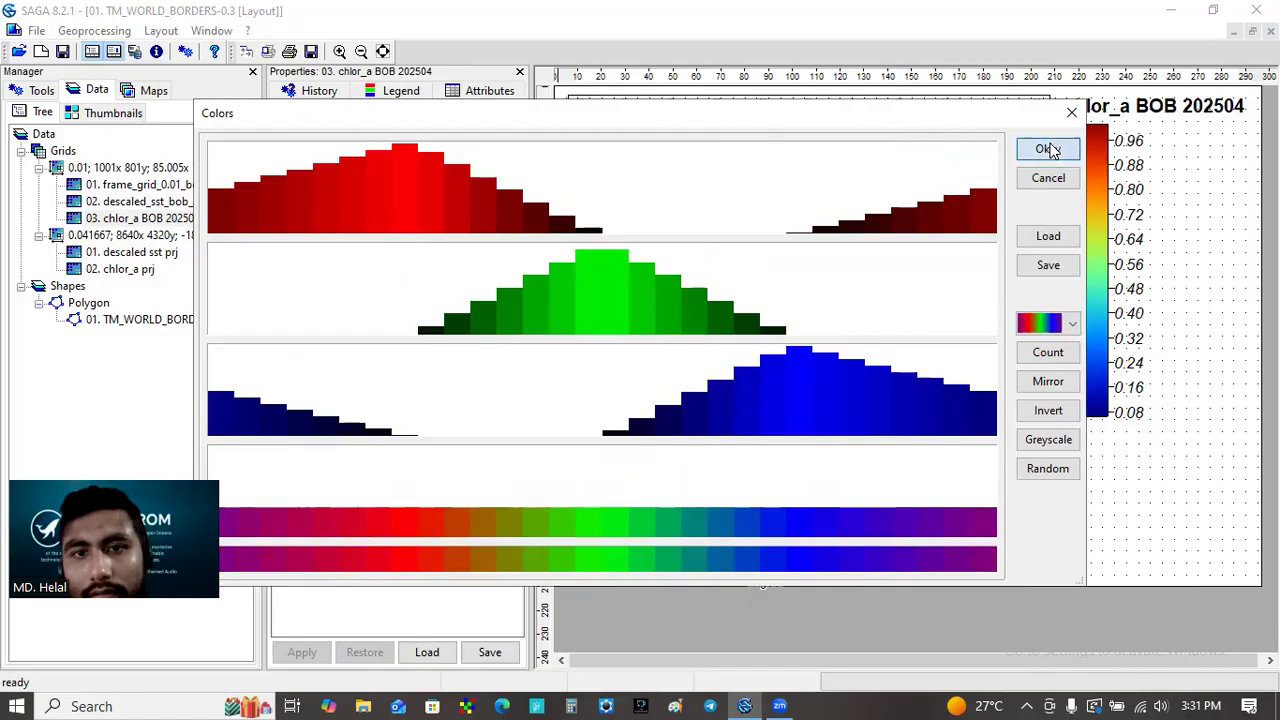
pyautogui.click(318, 652)
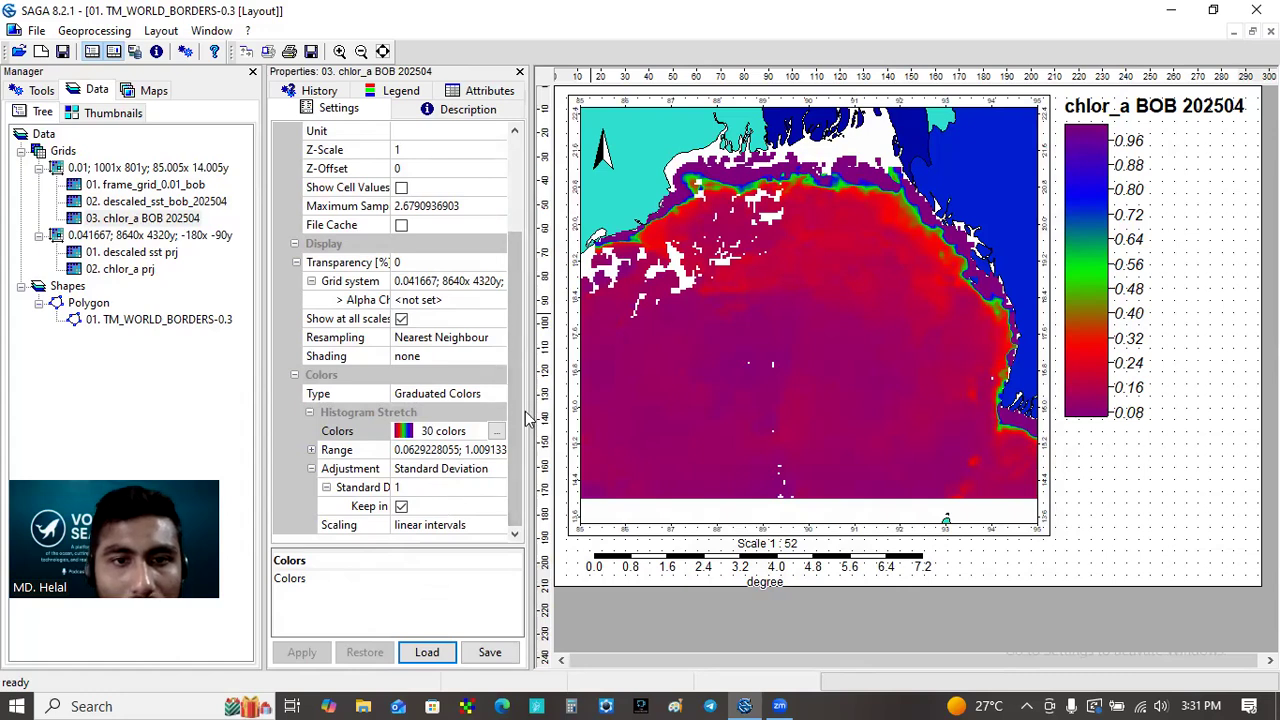
# Step: Set the histogram stretch scaling of chlor_a BOB 202504 to increasing geometrical intervals and apply it
pyautogui.click(476, 527)
pyautogui.click(470, 561)
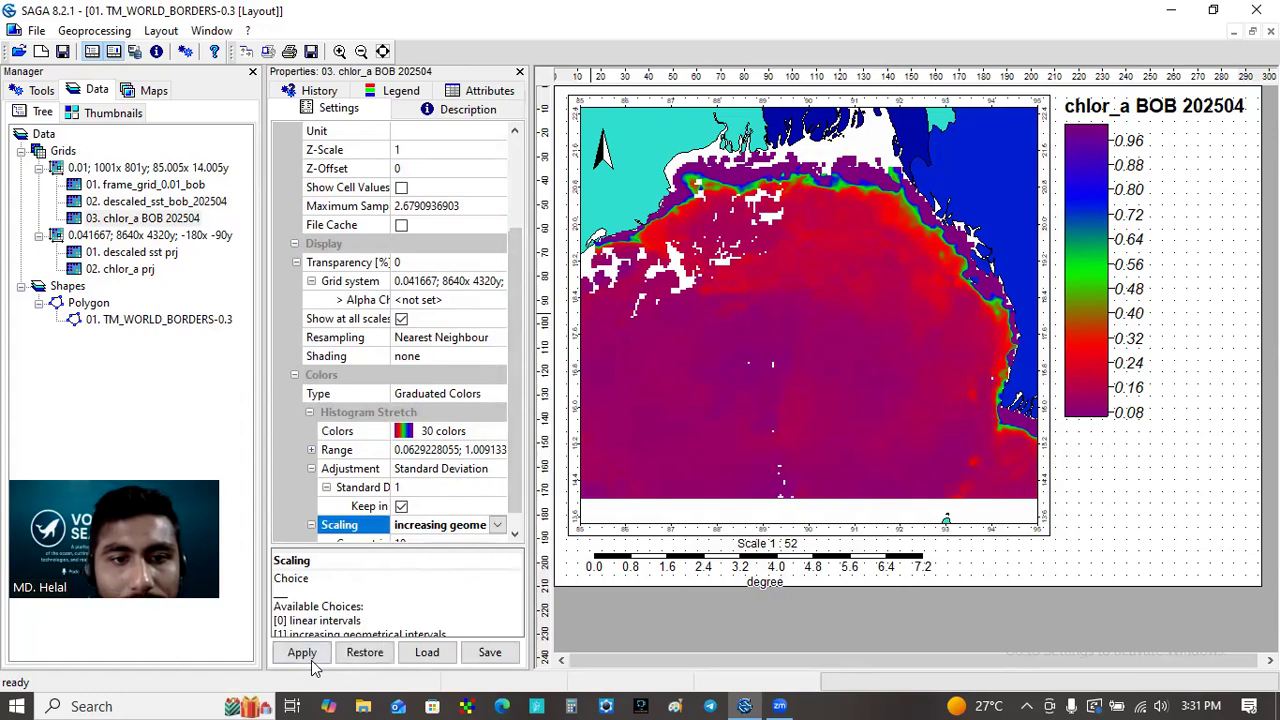
pyautogui.click(303, 654)
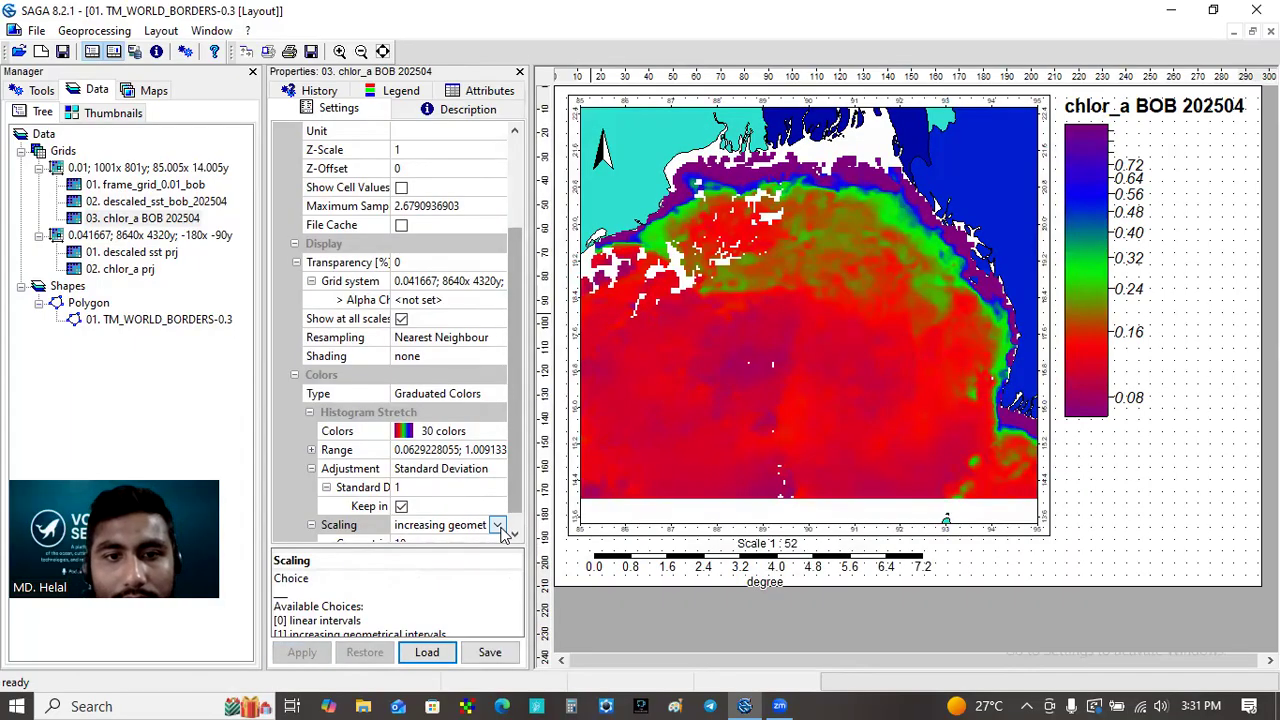
# Step: Try decreasing geometrical intervals for the chlor_a BOB 202504 scaling, and return it to increasing geometrical intervals
pyautogui.click(498, 530)
pyautogui.click(497, 528)
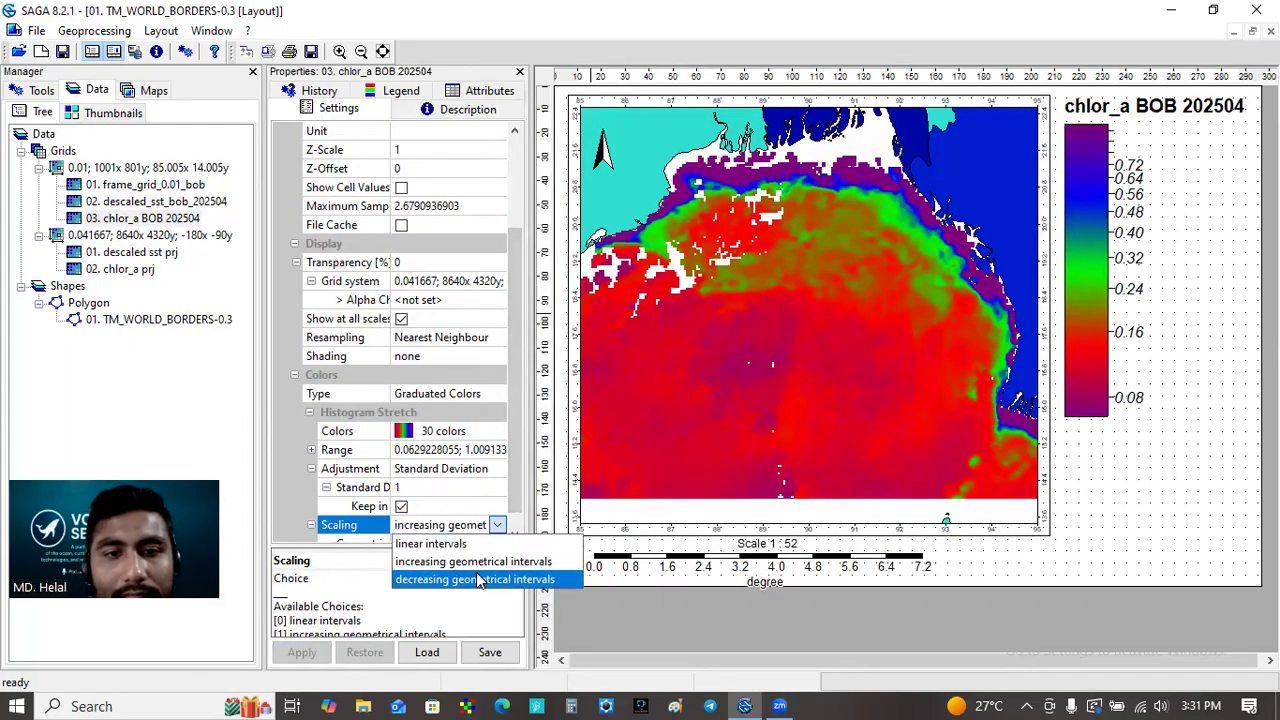
pyautogui.click(478, 580)
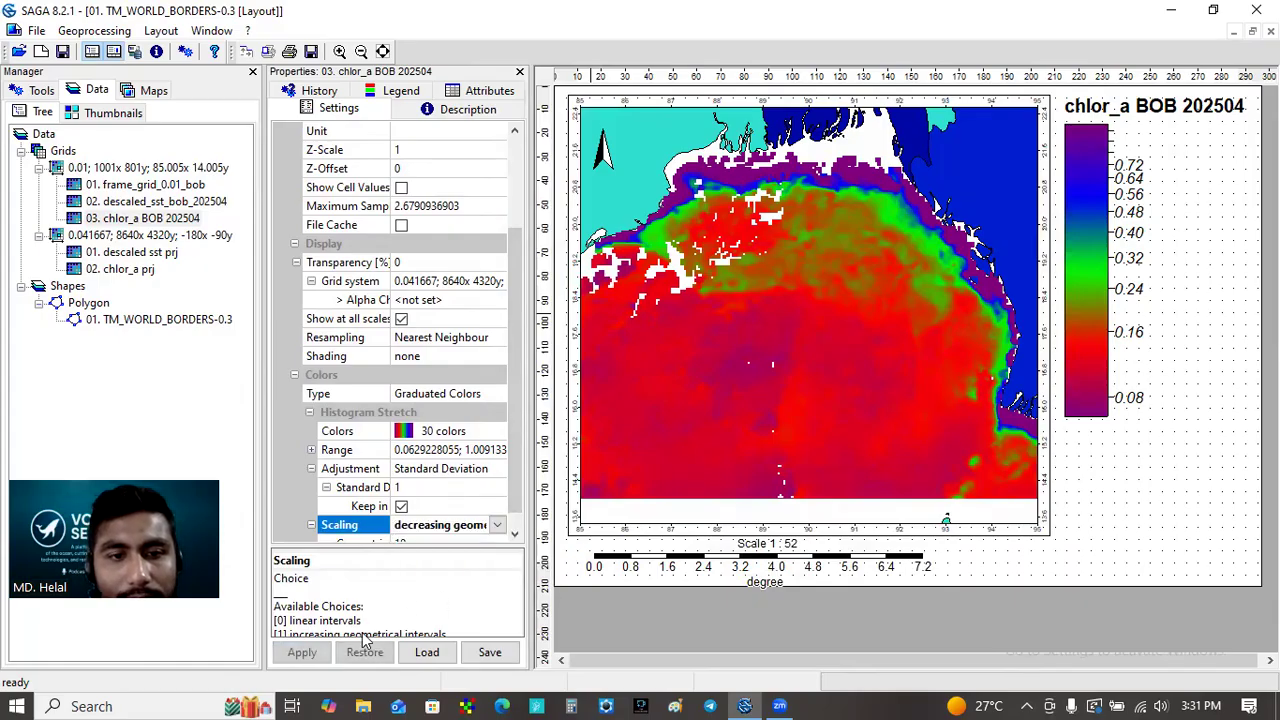
pyautogui.click(302, 652)
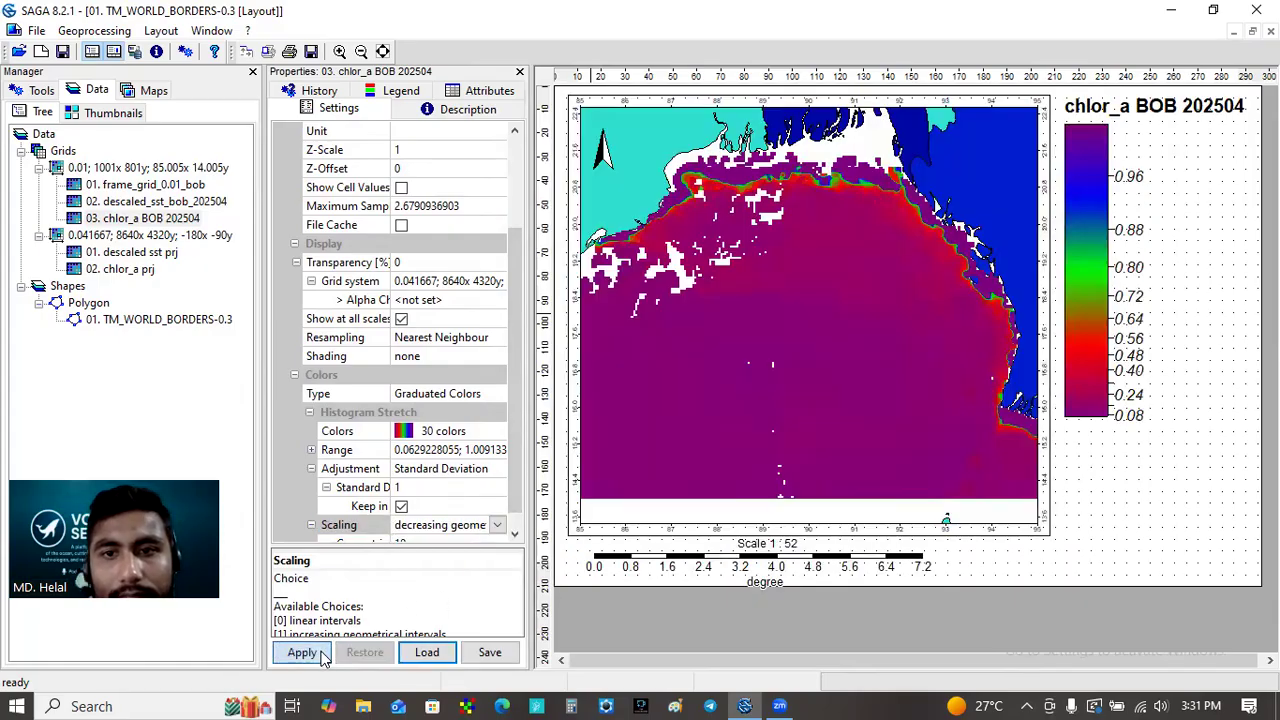
pyautogui.click(497, 526)
pyautogui.click(497, 527)
pyautogui.click(474, 562)
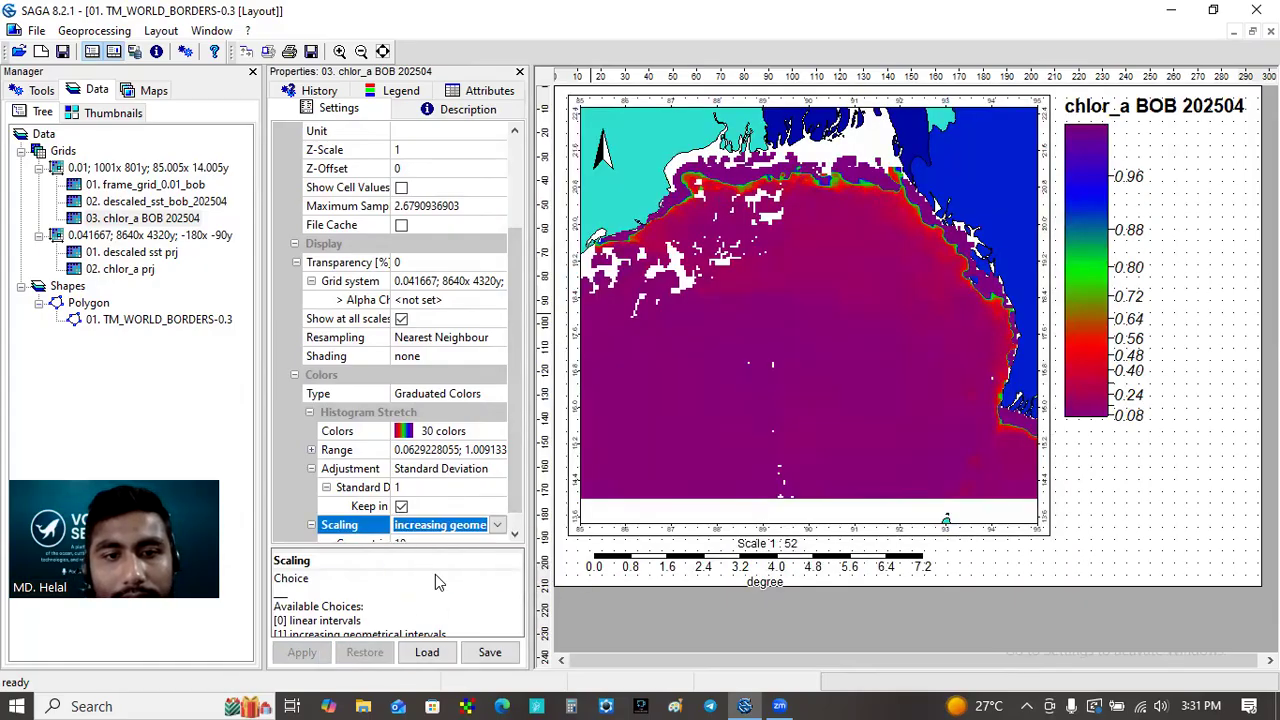
pyautogui.click(300, 652)
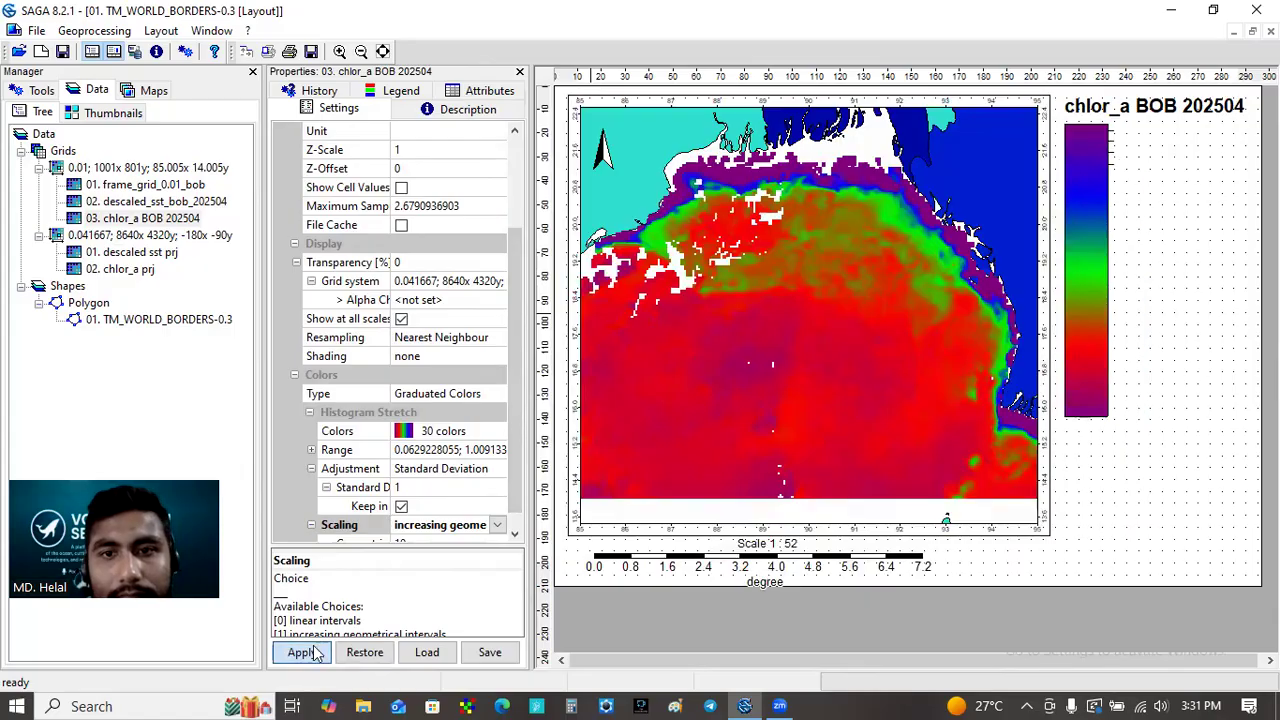
# Step: Apply the preset alternating black with red, yellow and green to chlor_a BOB 202504, keeping 30 colors
pyautogui.click(485, 433)
pyautogui.click(497, 432)
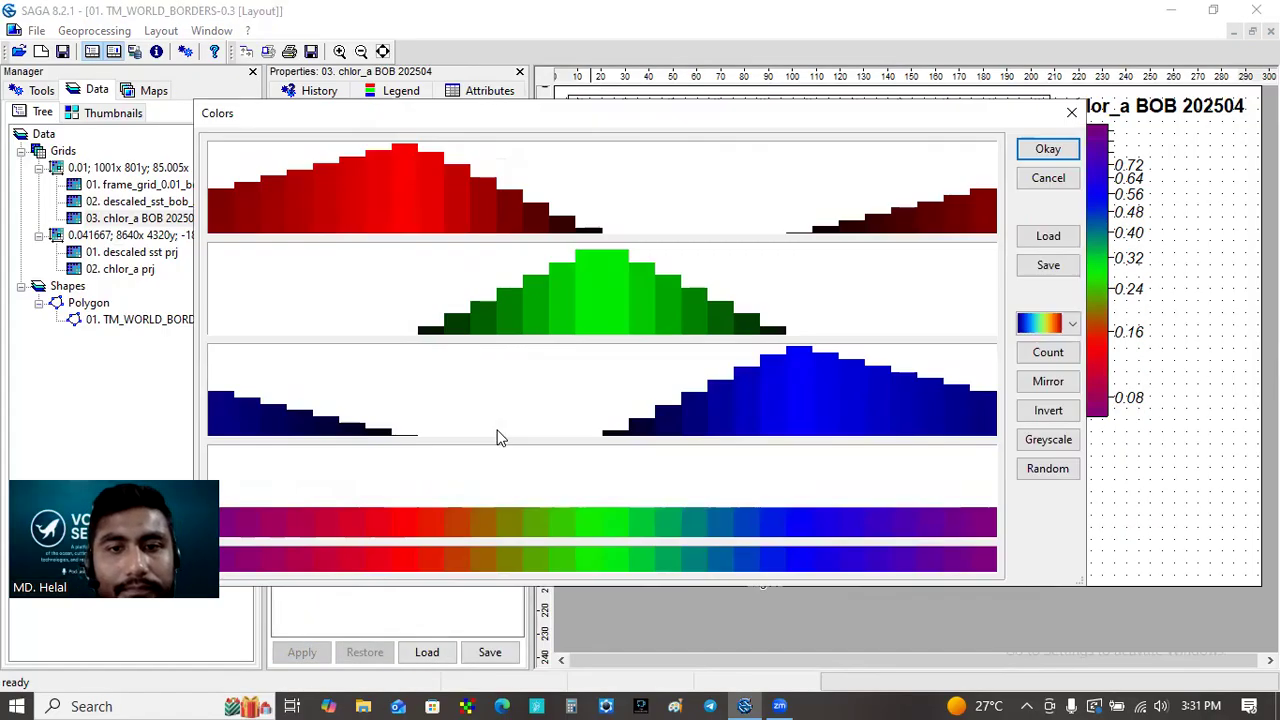
pyautogui.click(1071, 323)
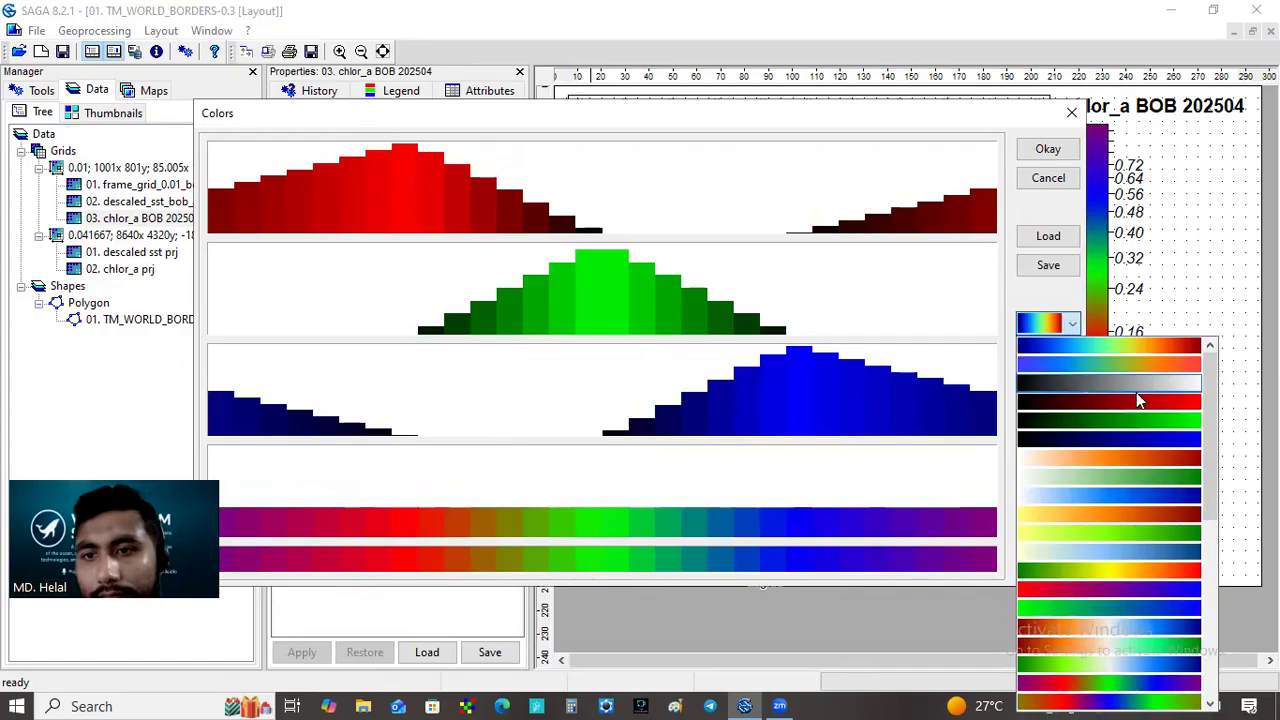
pyautogui.scroll(-5, 1211, 418)
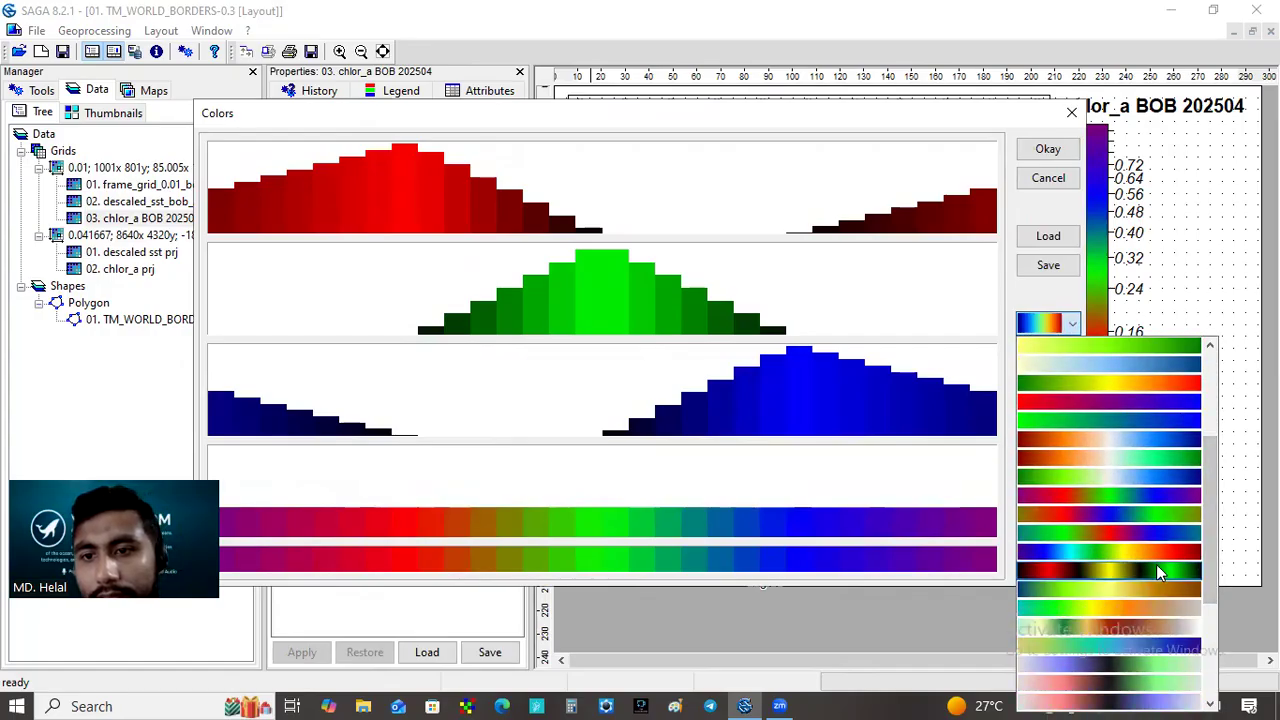
pyautogui.click(1156, 564)
pyautogui.click(1058, 150)
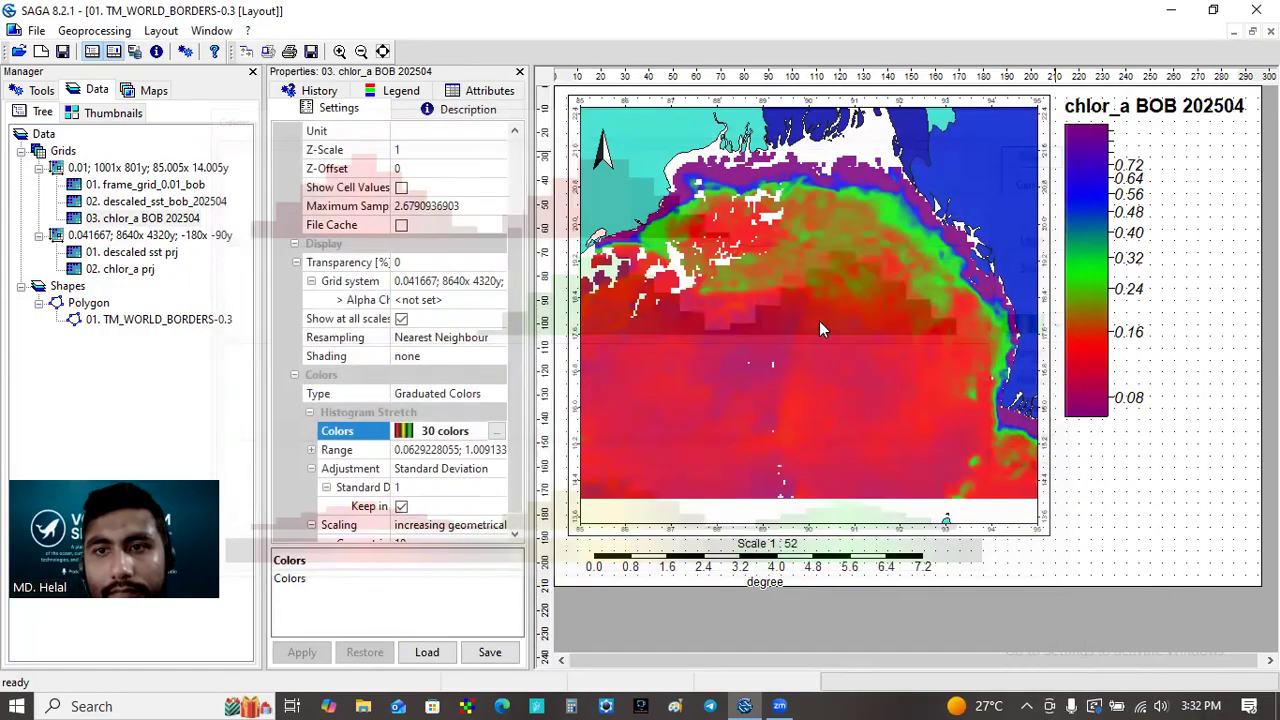
pyautogui.click(312, 653)
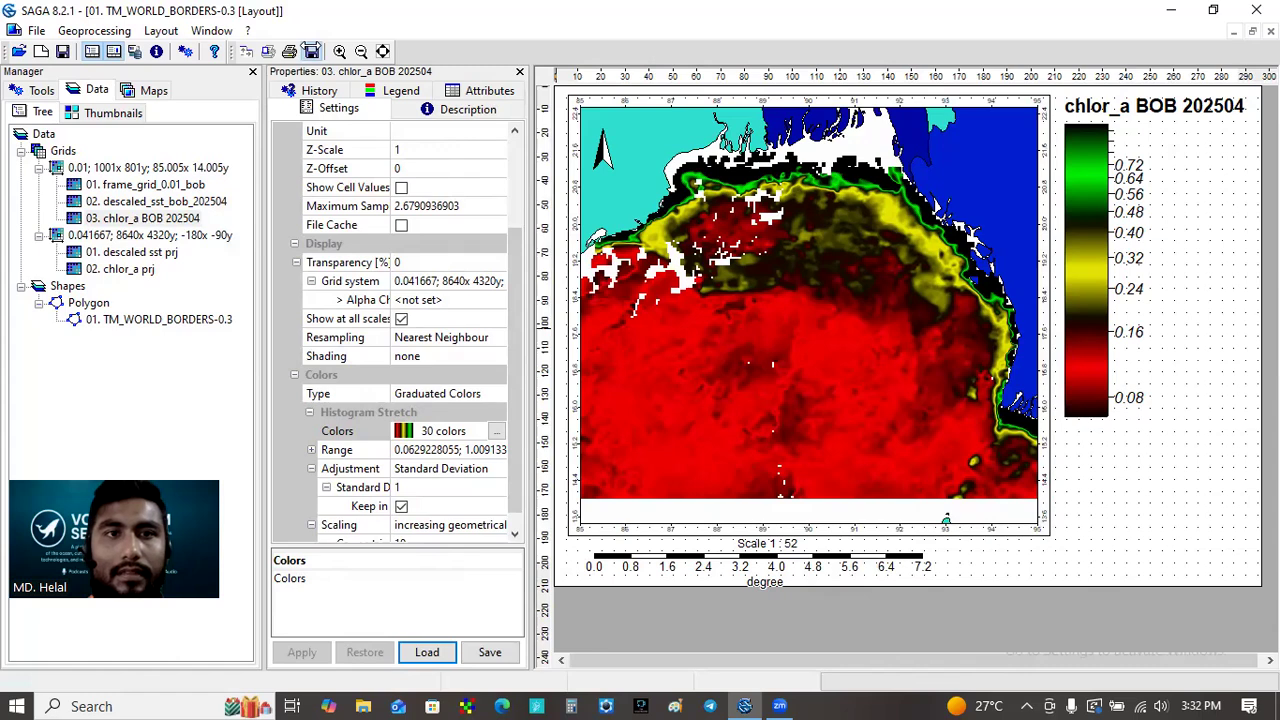
# Step: Examine the image file formats offered for exporting the print layout, and leave the export without saving
pyautogui.click(311, 50)
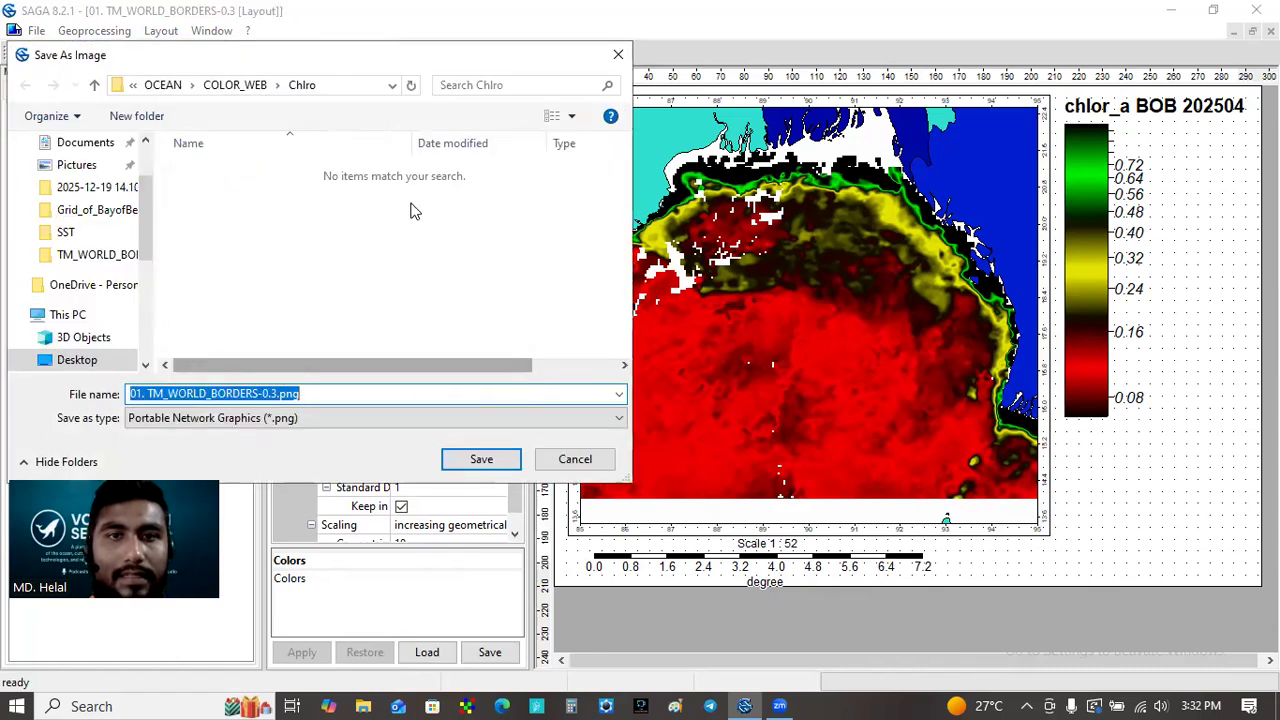
pyautogui.click(618, 55)
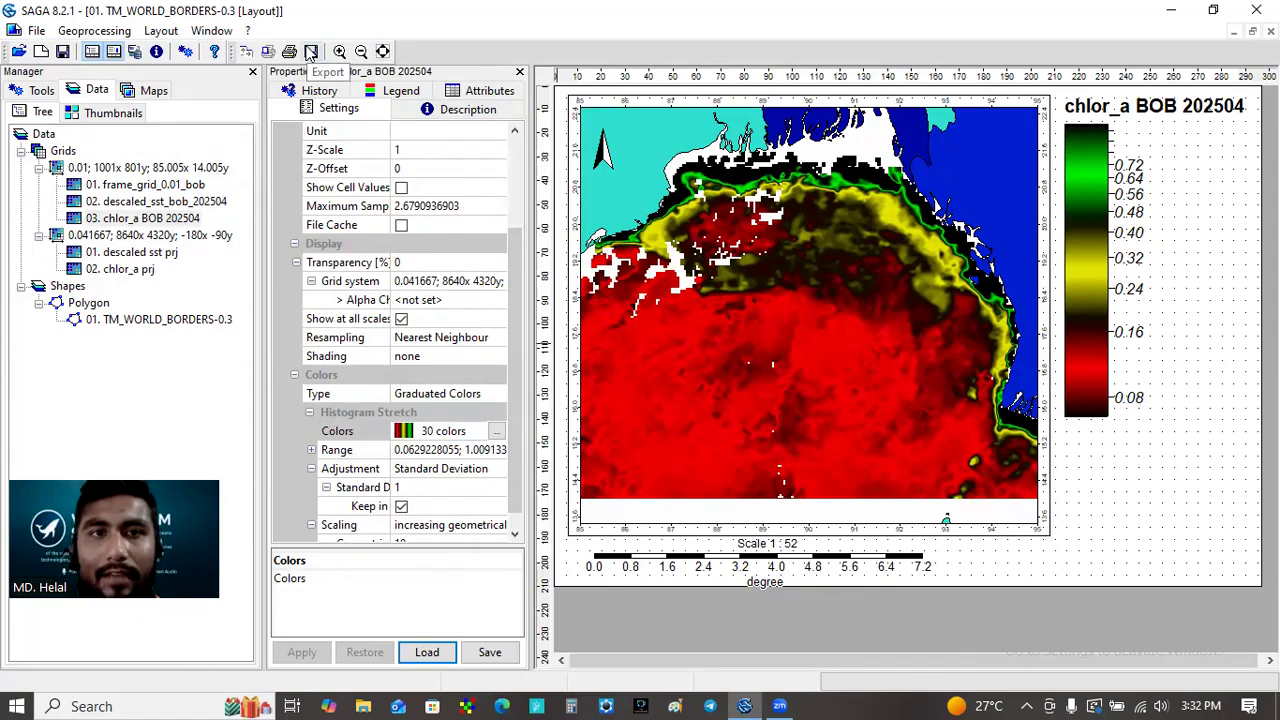
pyautogui.click(310, 52)
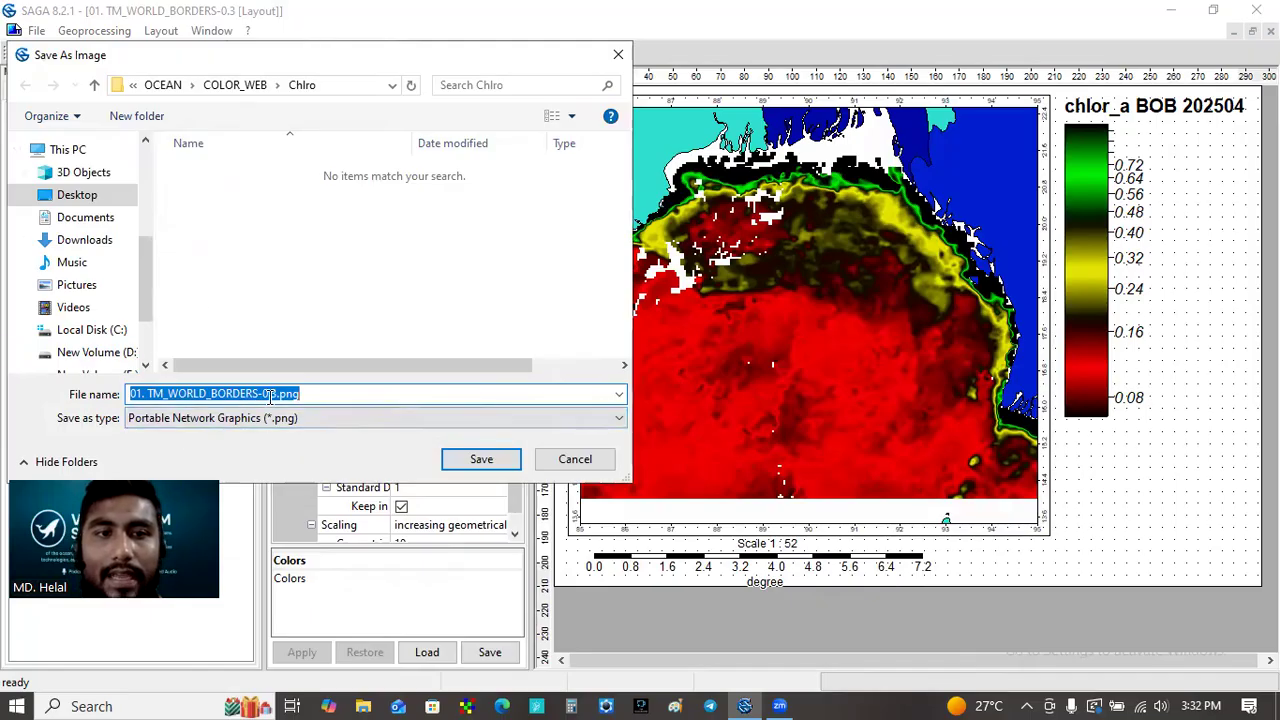
pyautogui.click(347, 420)
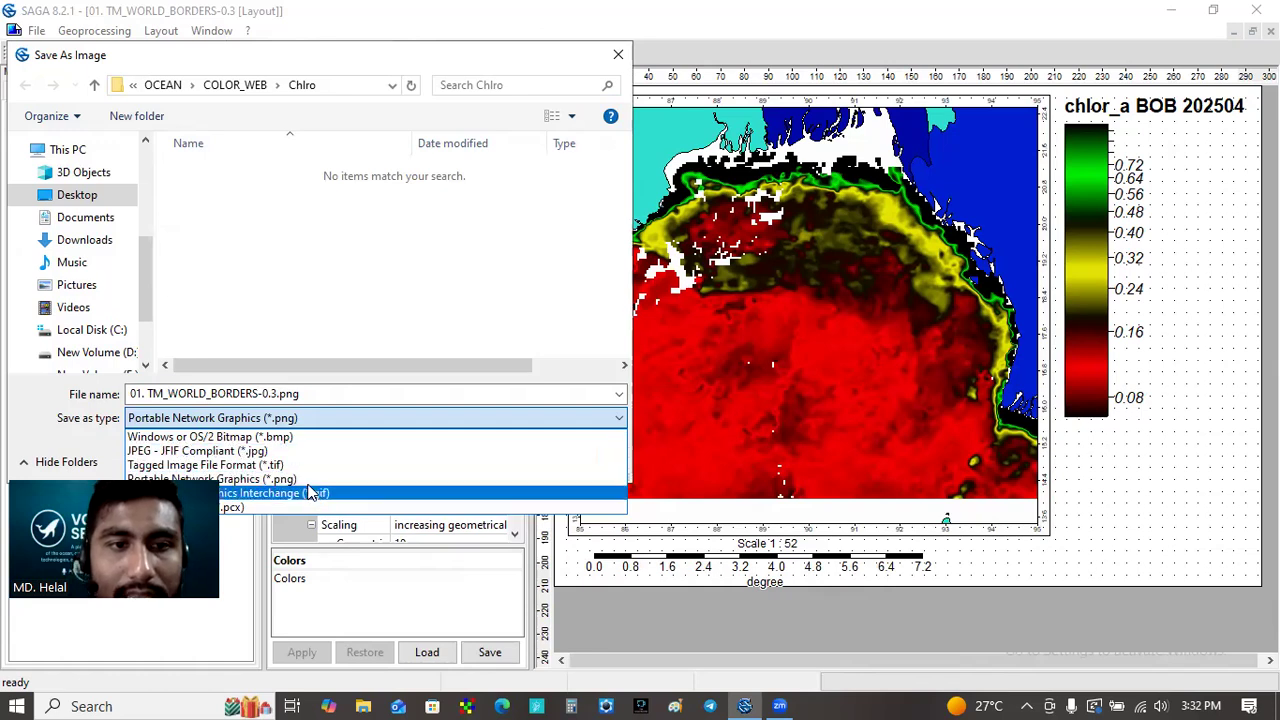
pyautogui.click(323, 400)
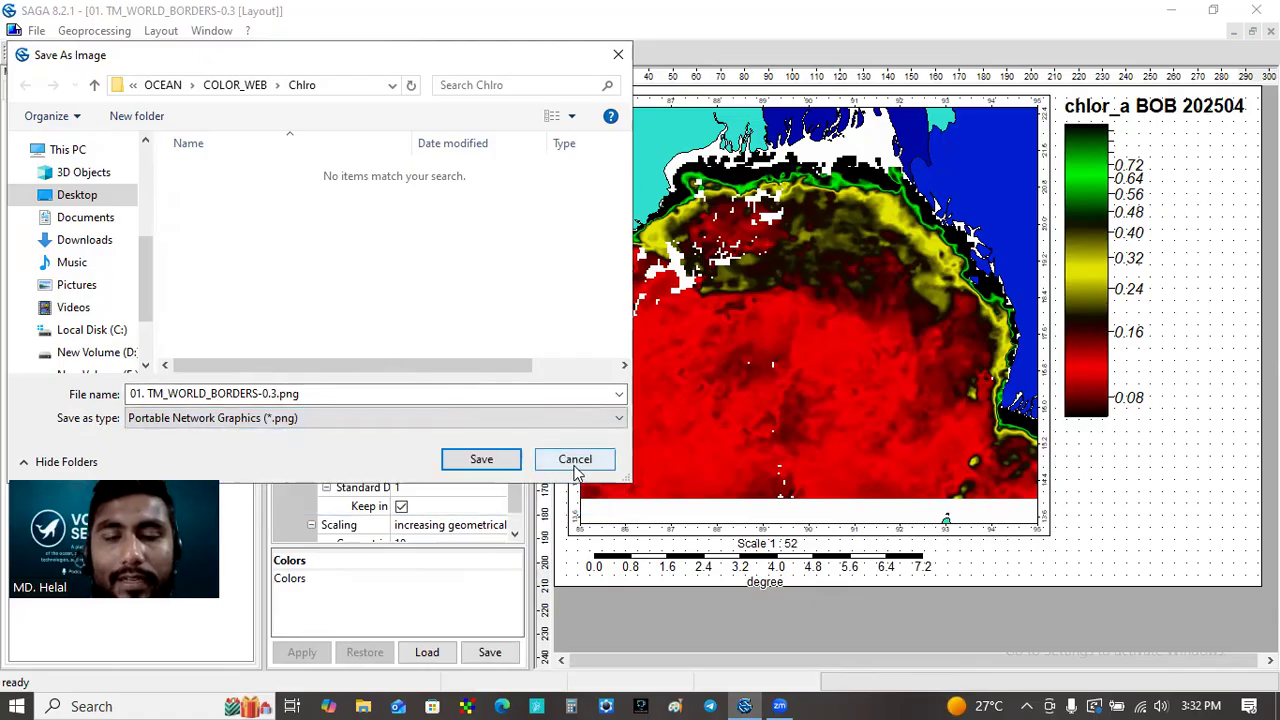
pyautogui.click(575, 460)
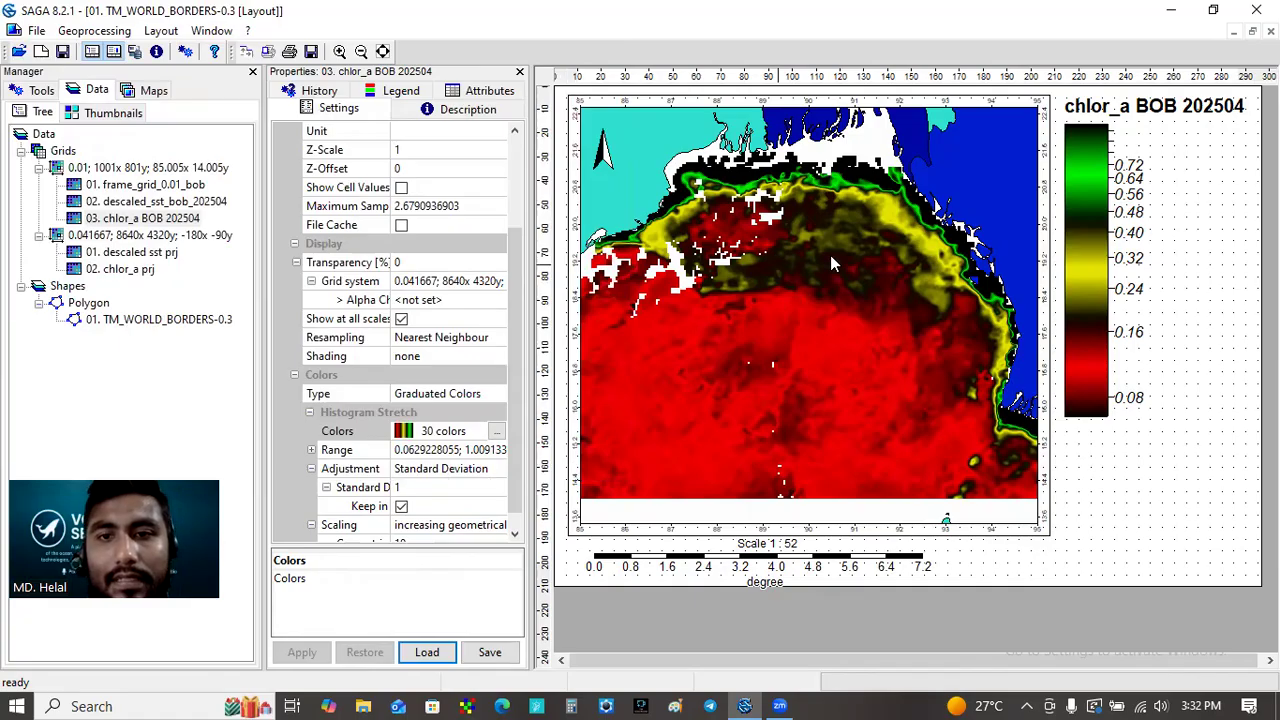